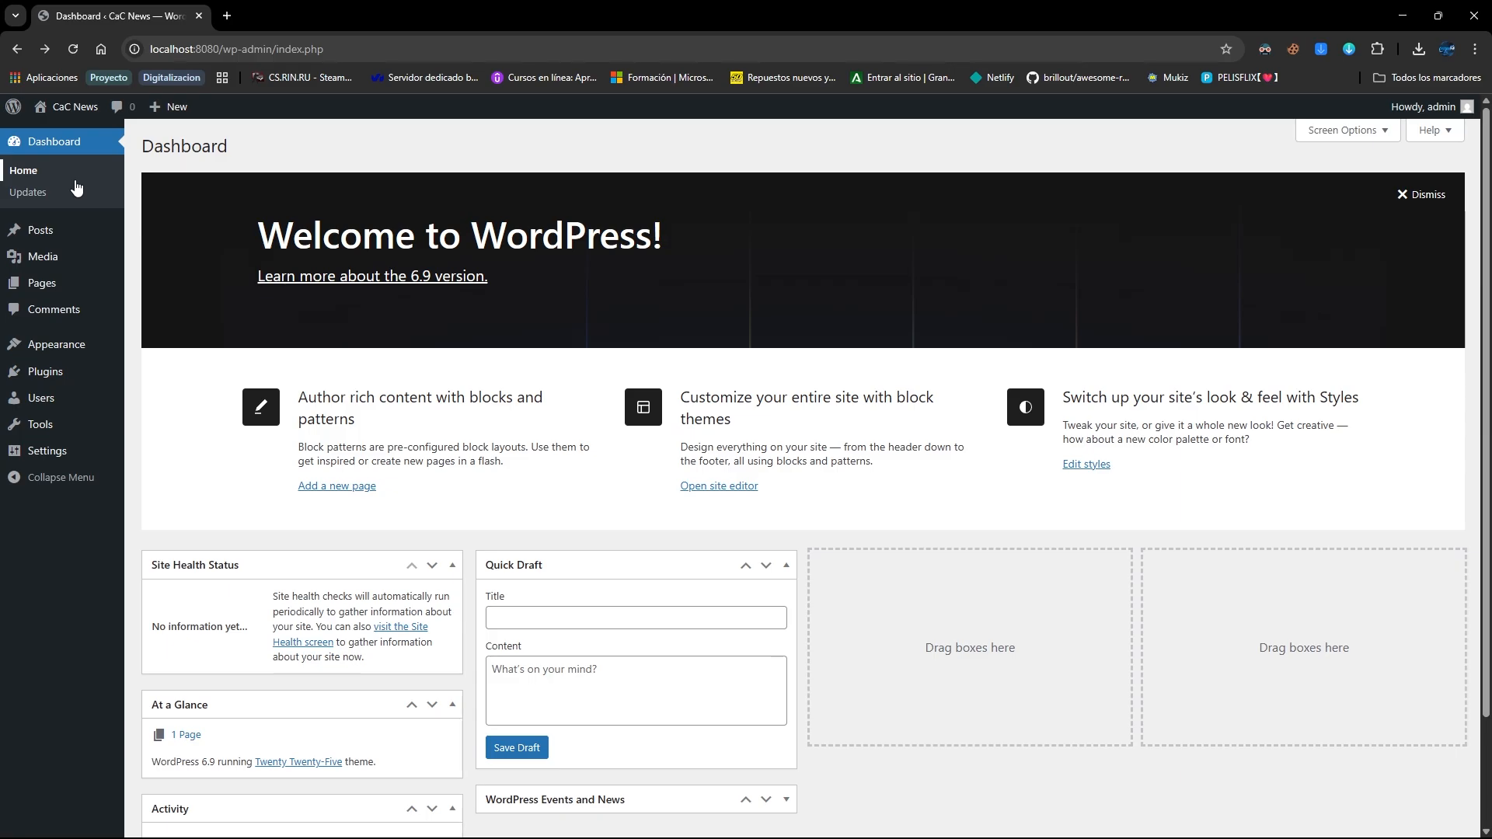
Open All Posts to list 'Fatal train accident on A coruña' and 'Major train accident on Adamuz (Córdoba)'
left_click(39, 231)
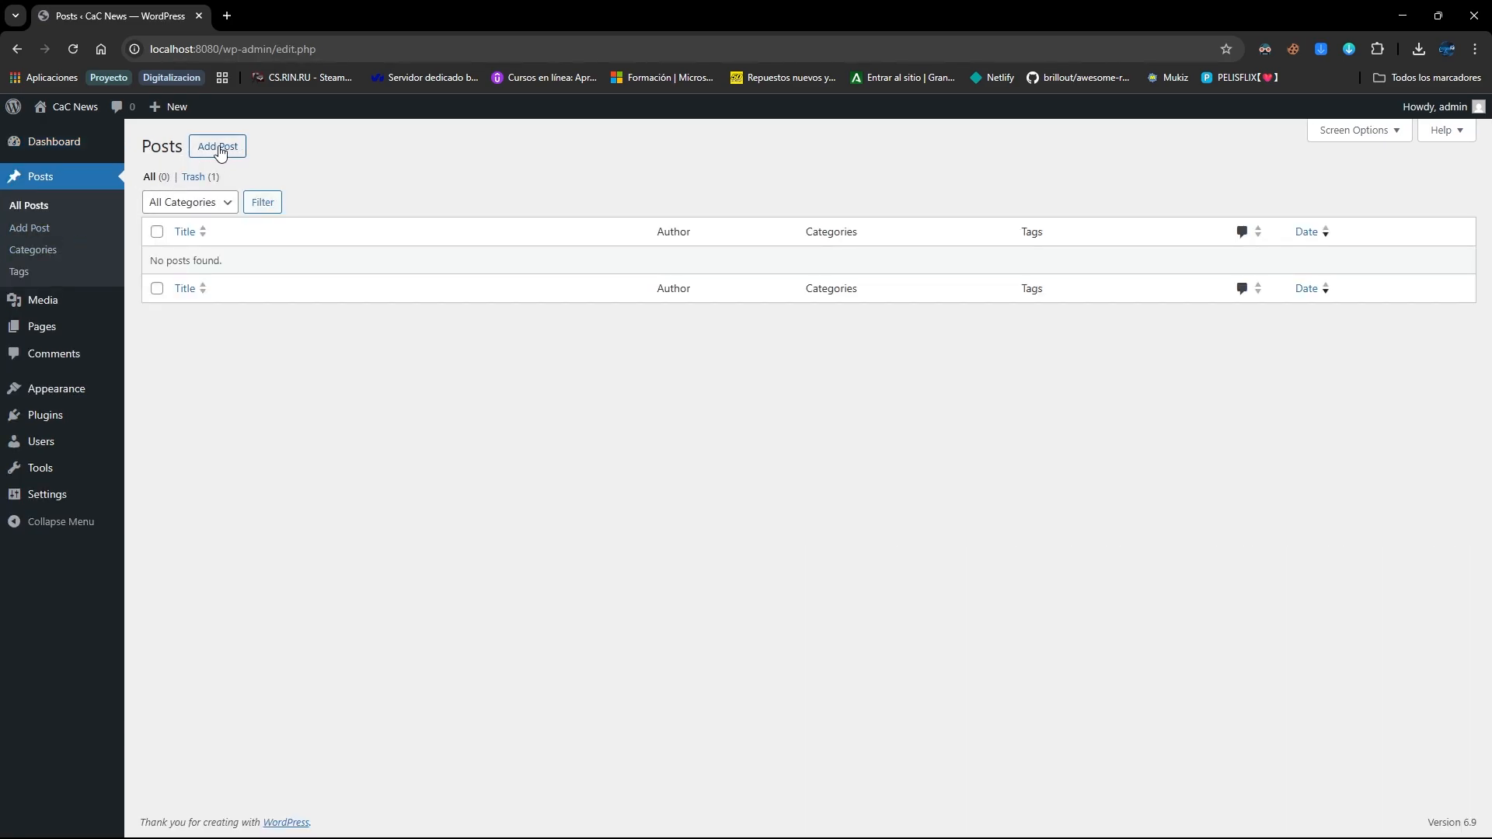
left_click(217, 150)
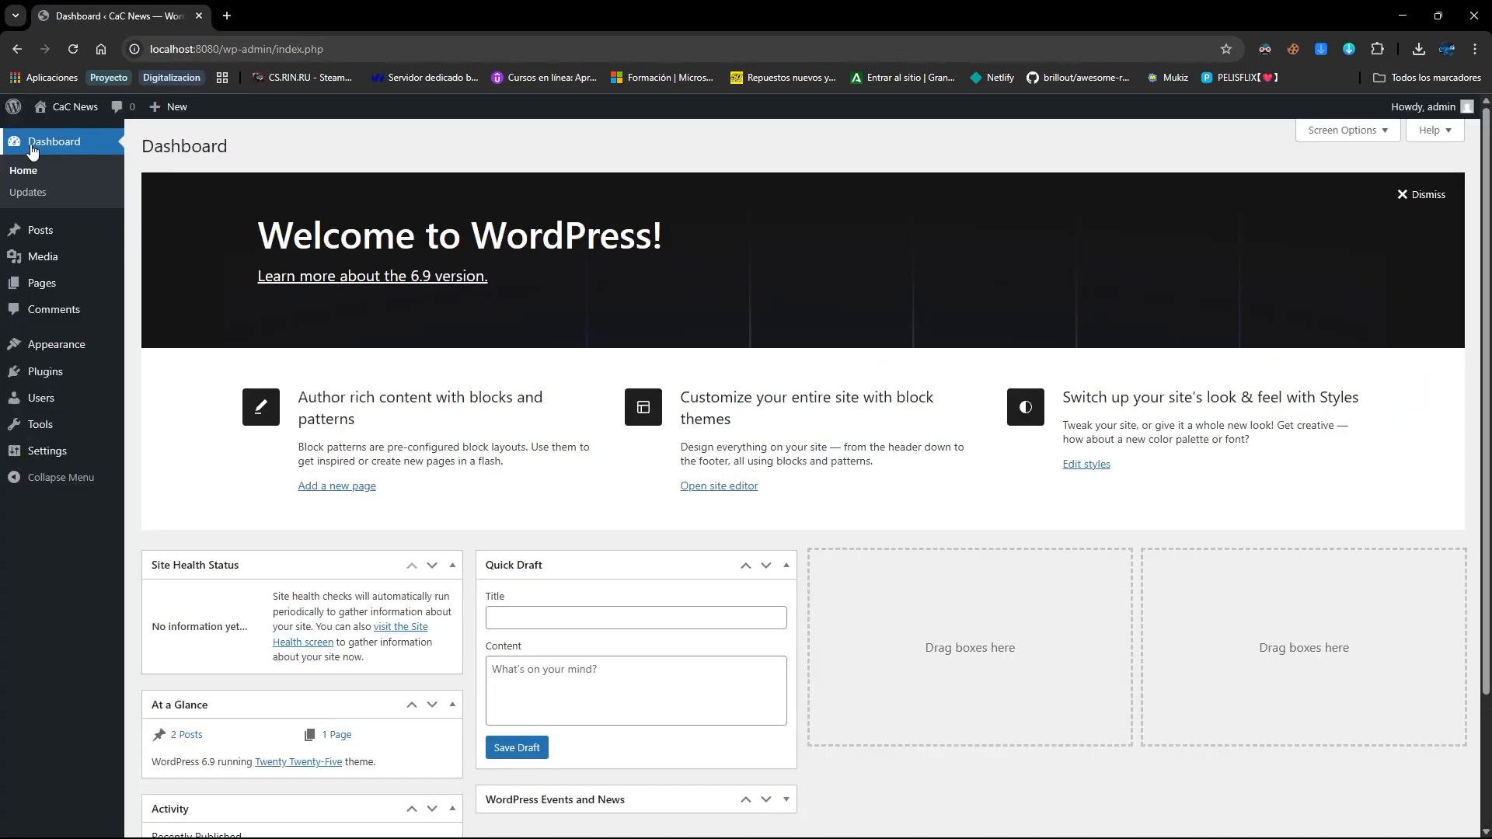
left_click(47, 228)
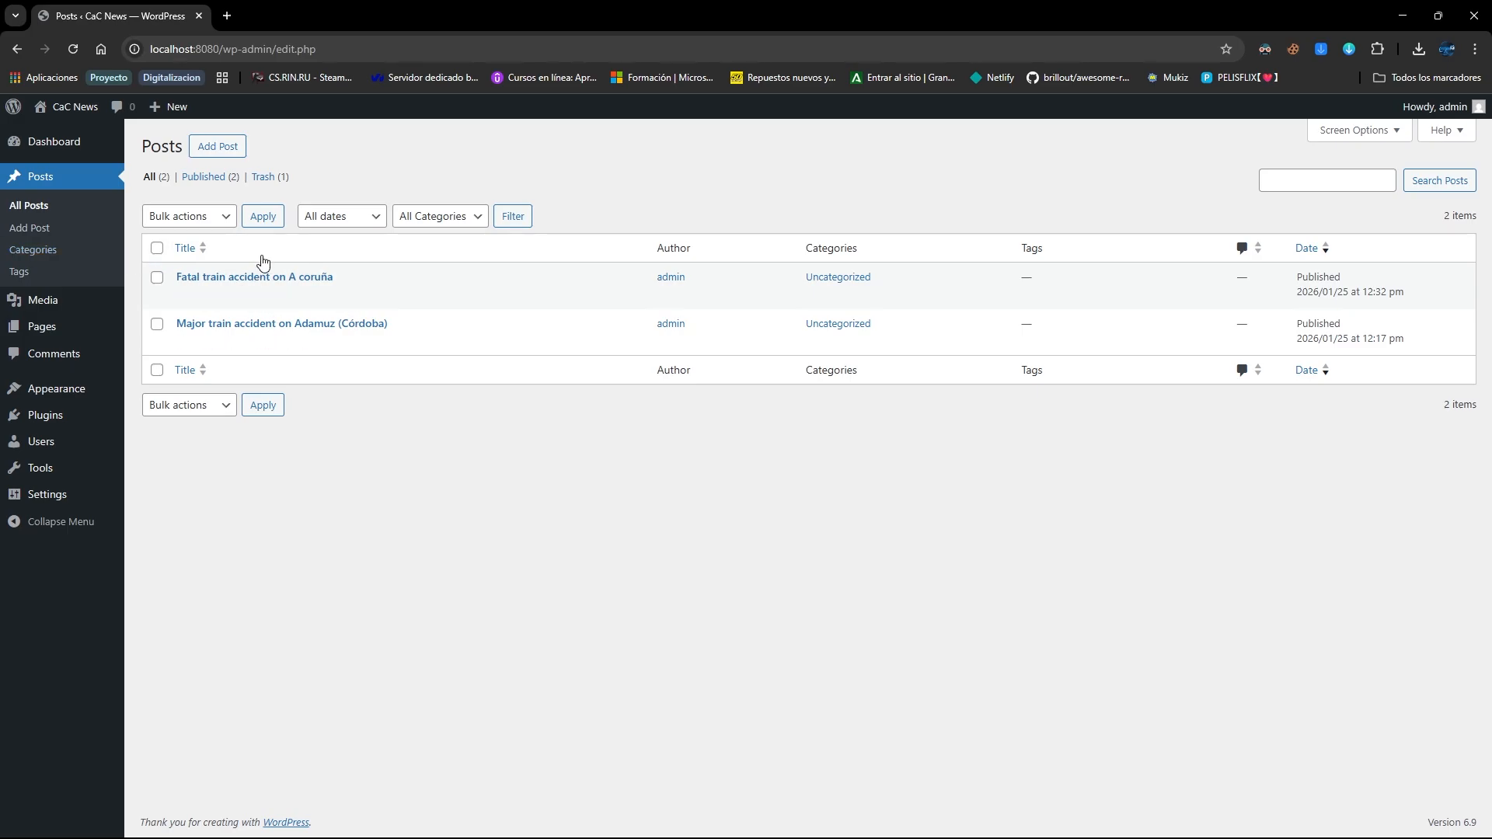
Add a post category named Accident with slug 'accident'
left_click(55, 250)
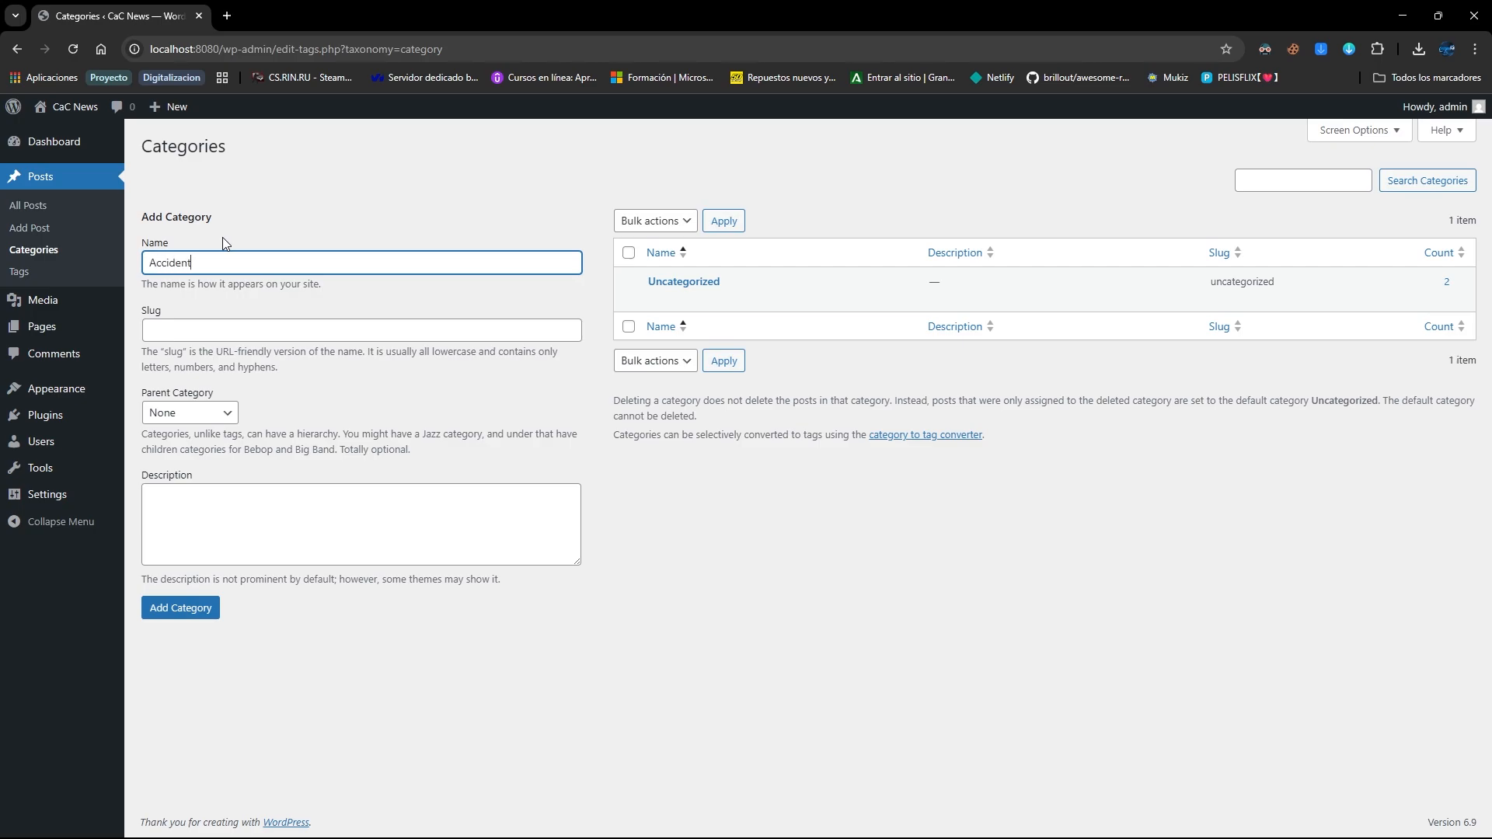
key("BackSpace")
left_click(268, 330)
type("accident")
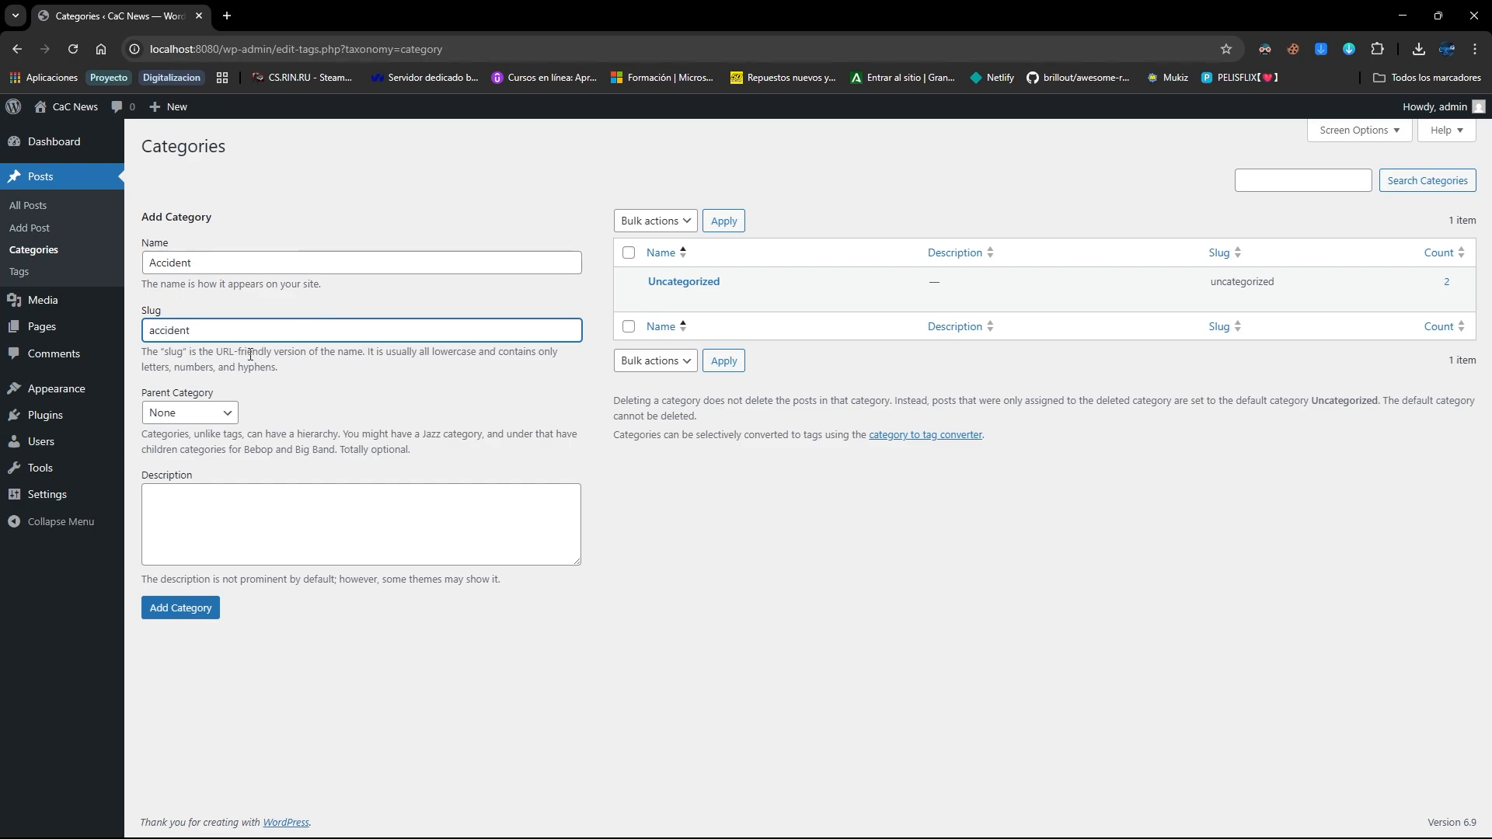
left_click_drag(219, 48, 268, 40)
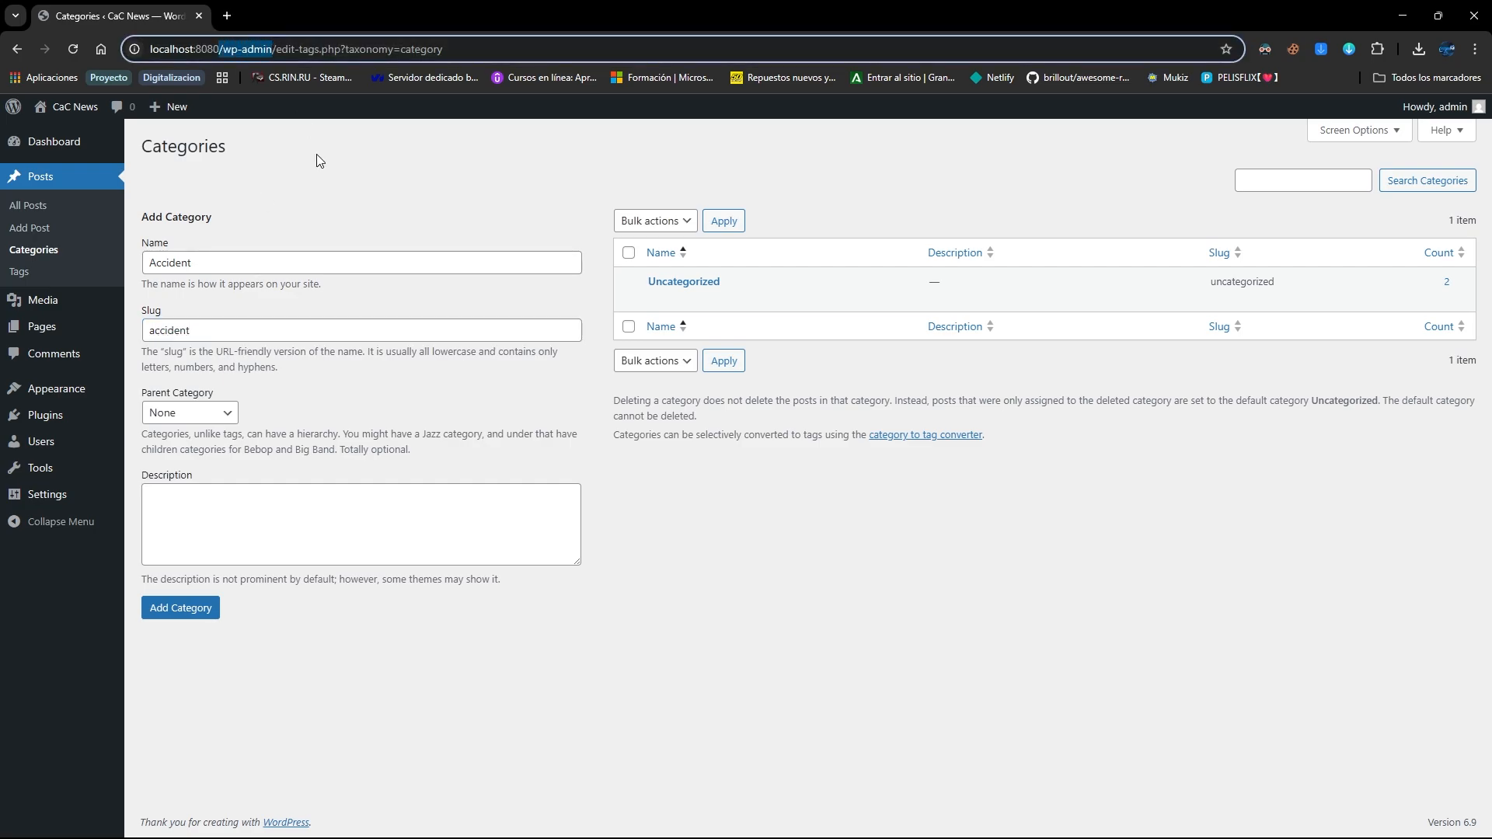
left_click(272, 395)
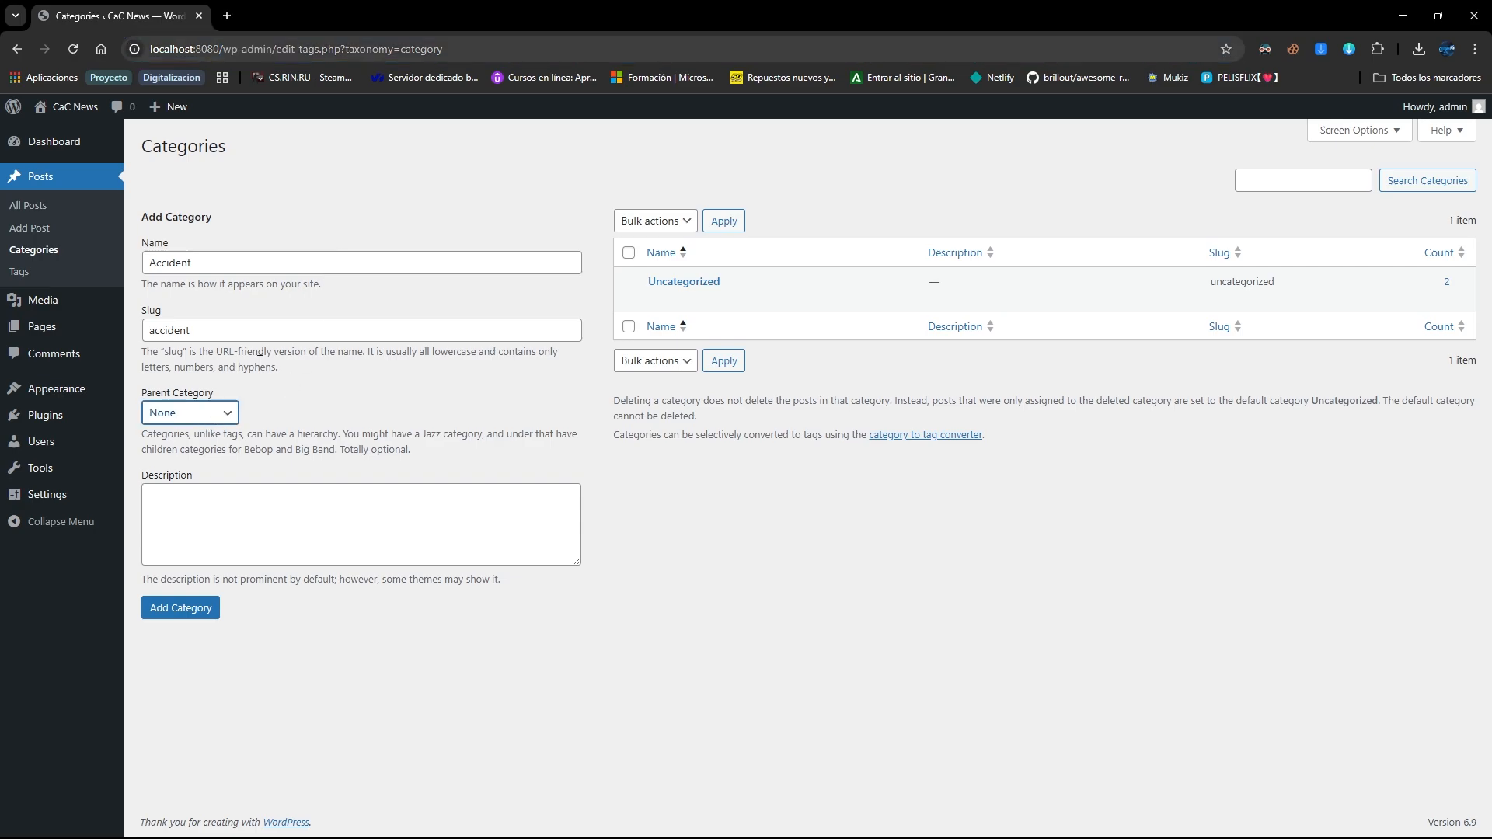
left_click(238, 527)
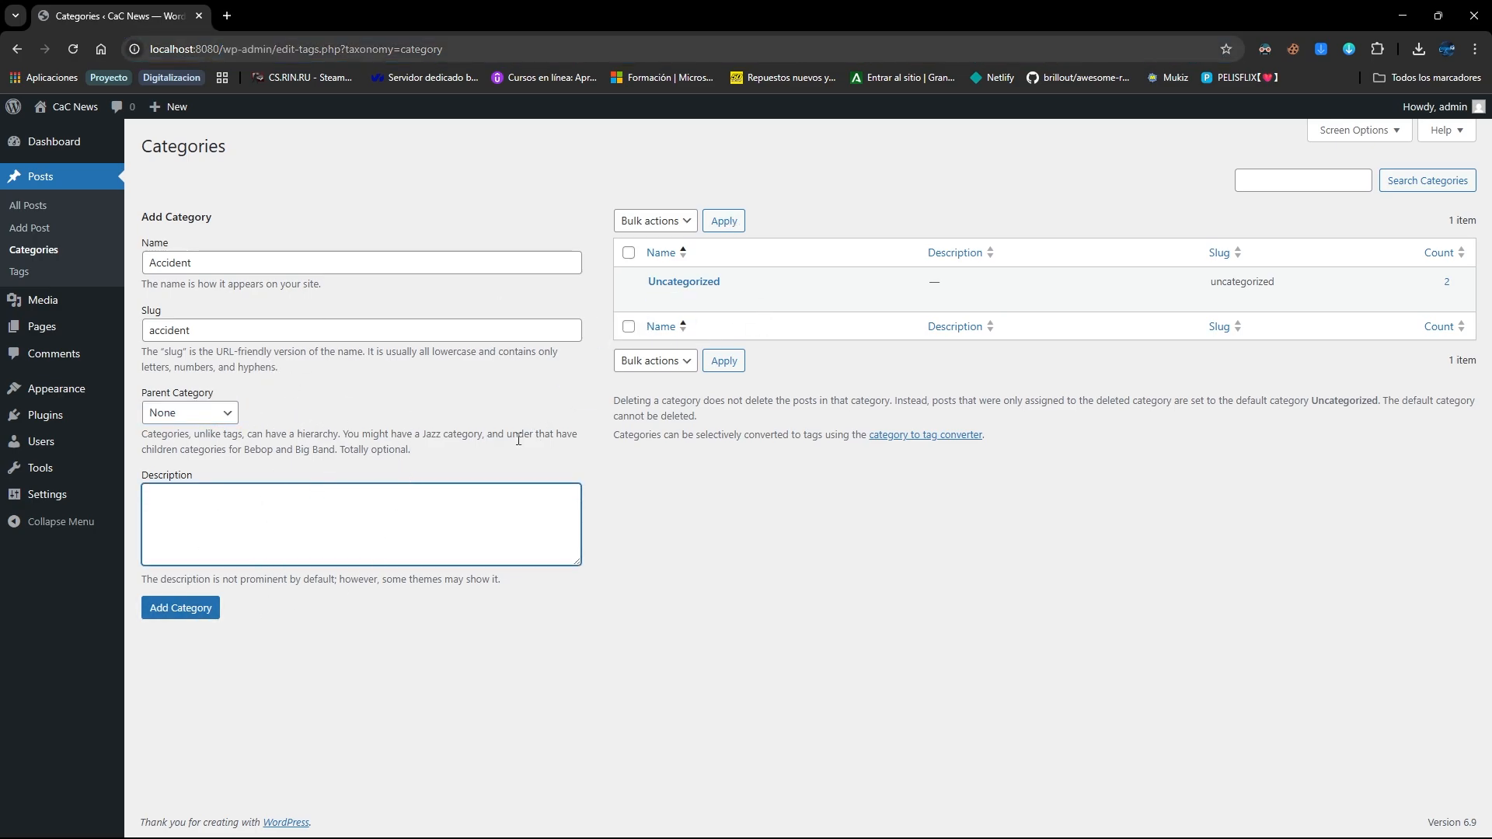
left_click(195, 616)
Add a post category named News with slug 'news'
left_click(282, 306)
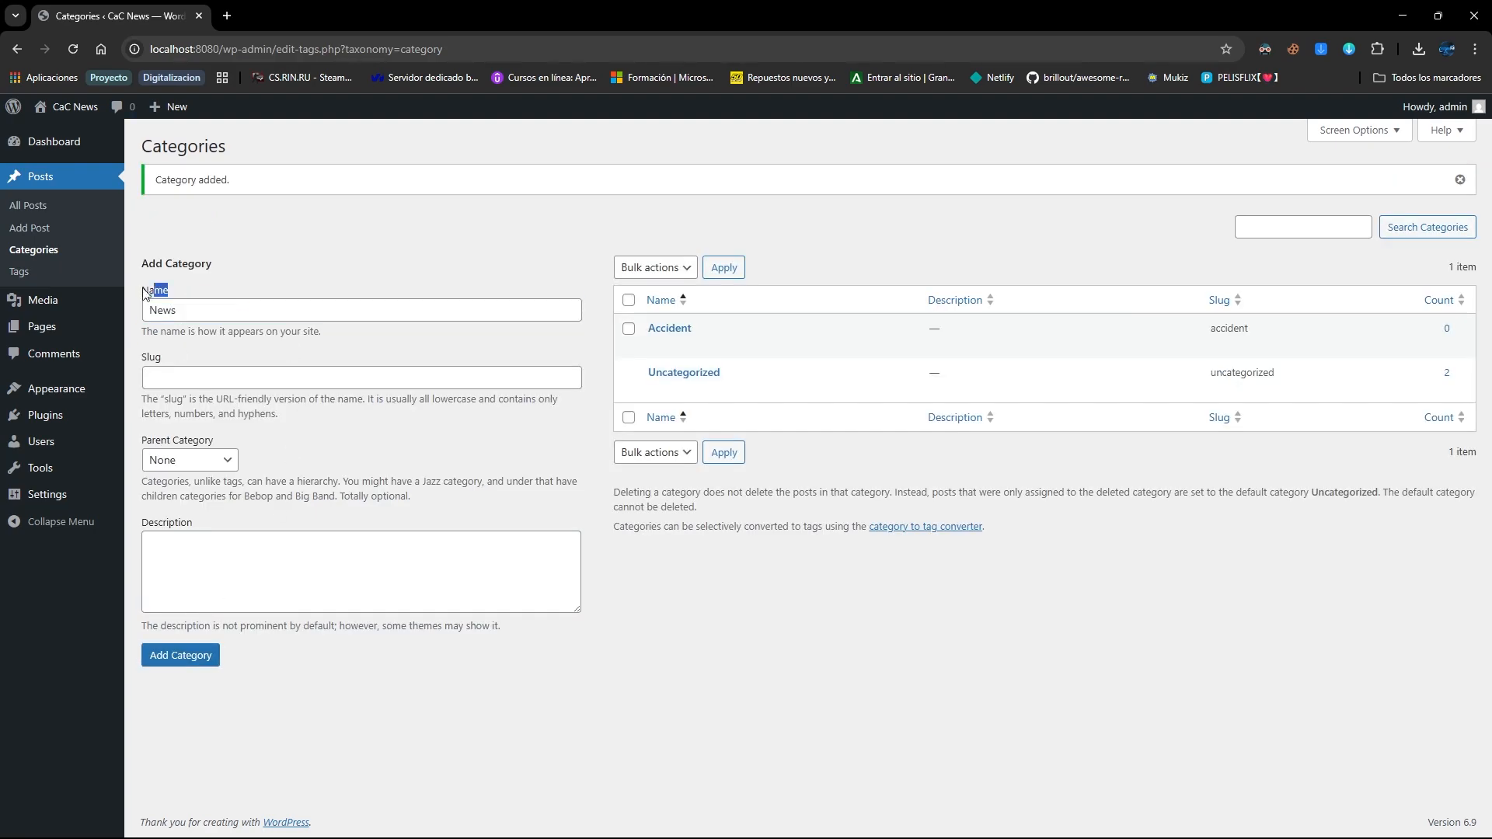
left_click(198, 378)
type("new")
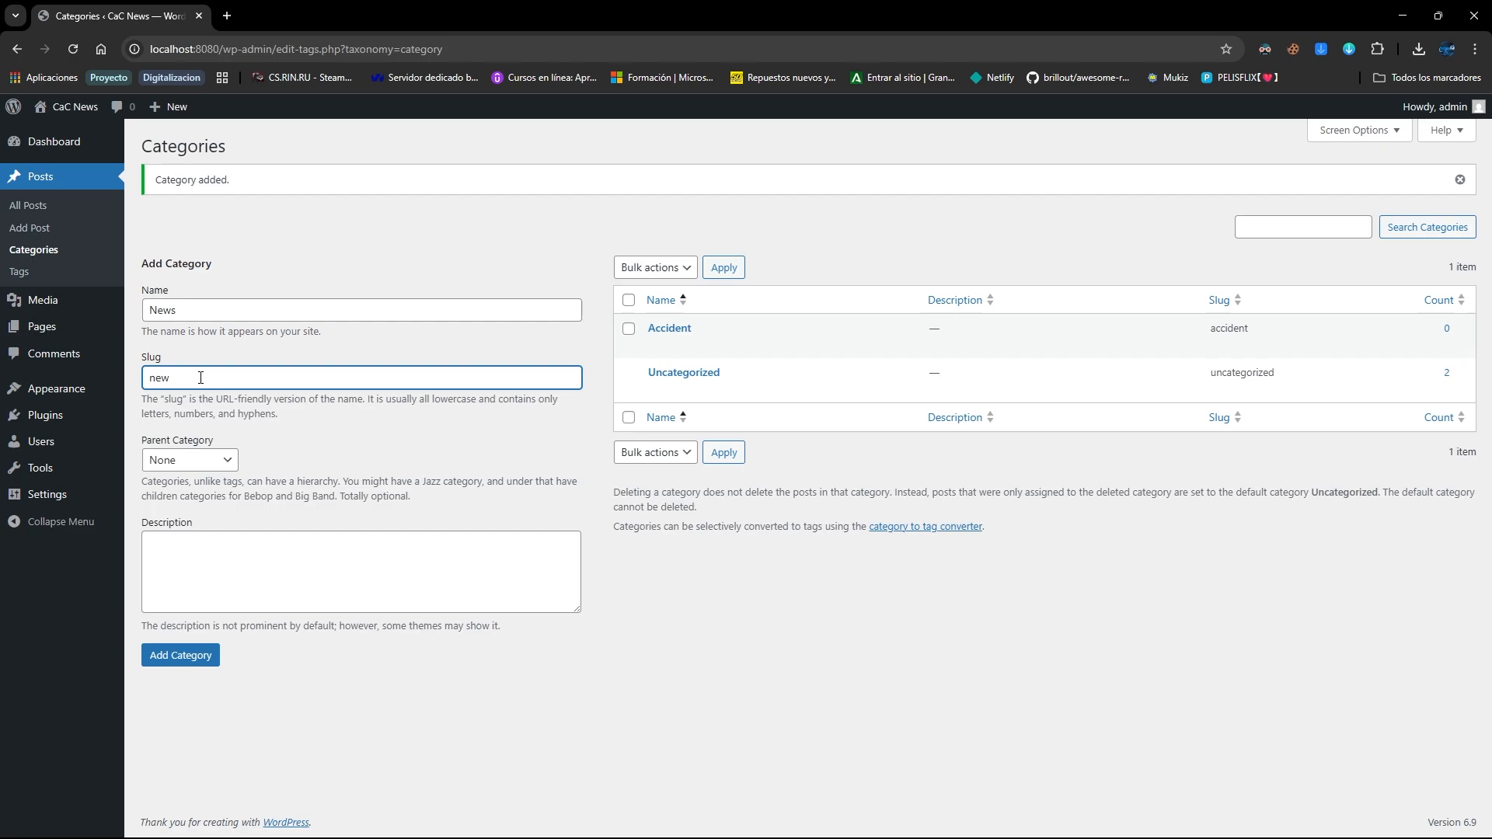
type("s")
left_click(247, 535)
left_click(186, 461)
left_click(181, 655)
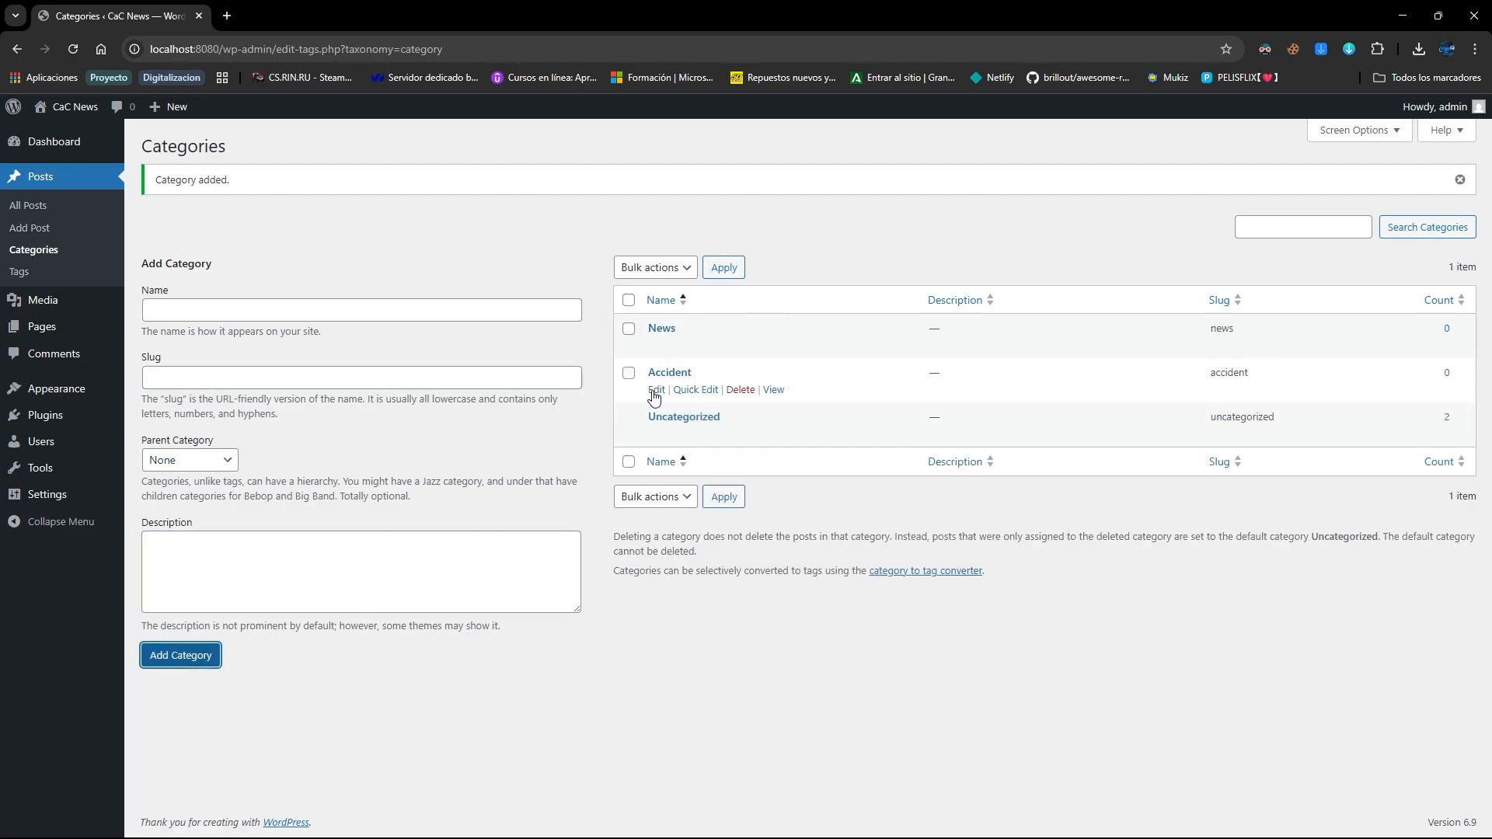
Make News the parent category of Accident, update it, and return to All Posts
left_click(655, 393)
left_click(373, 342)
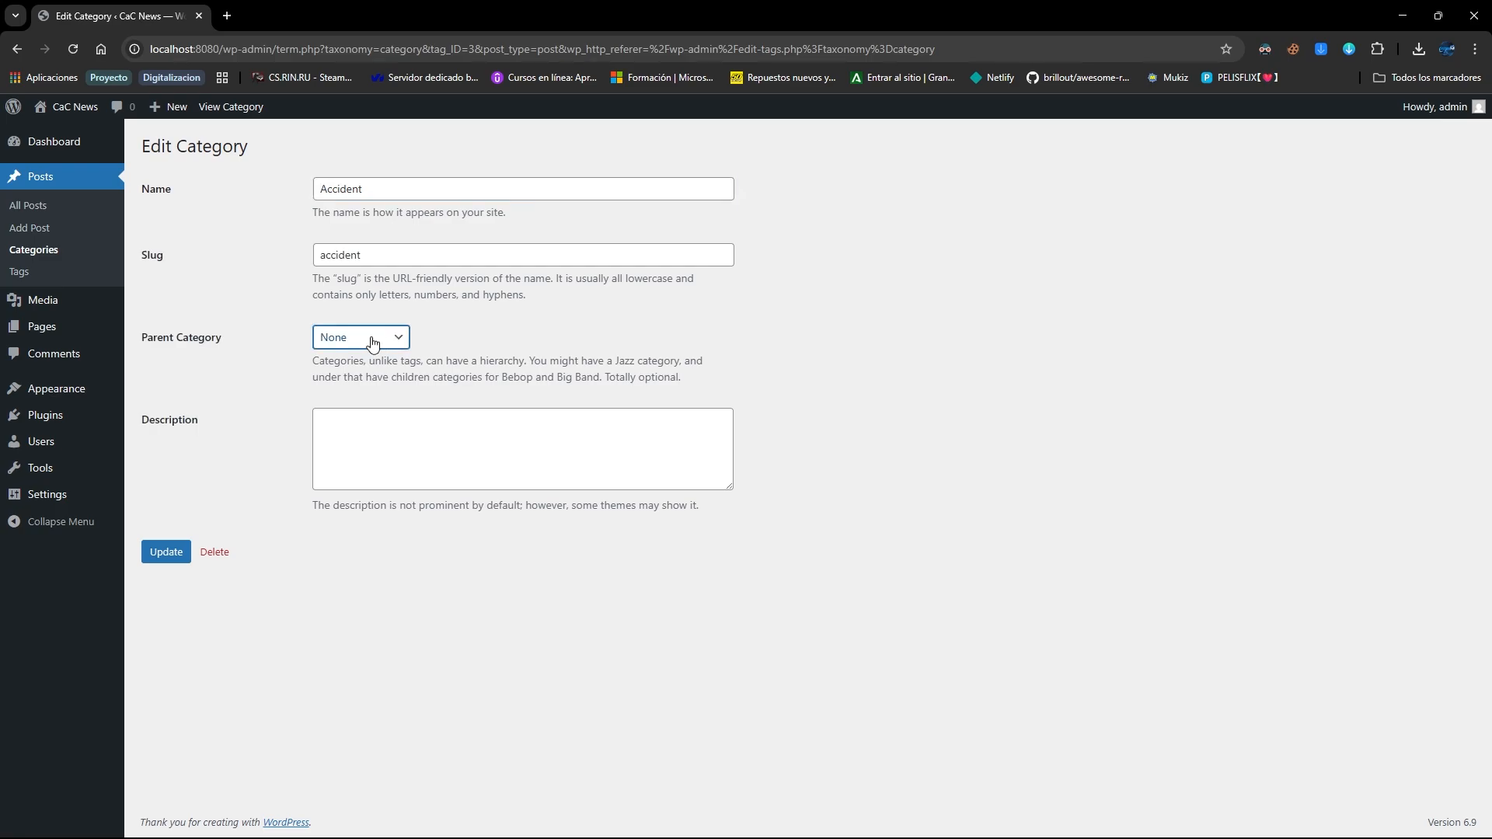
key("Down")
left_click(166, 554)
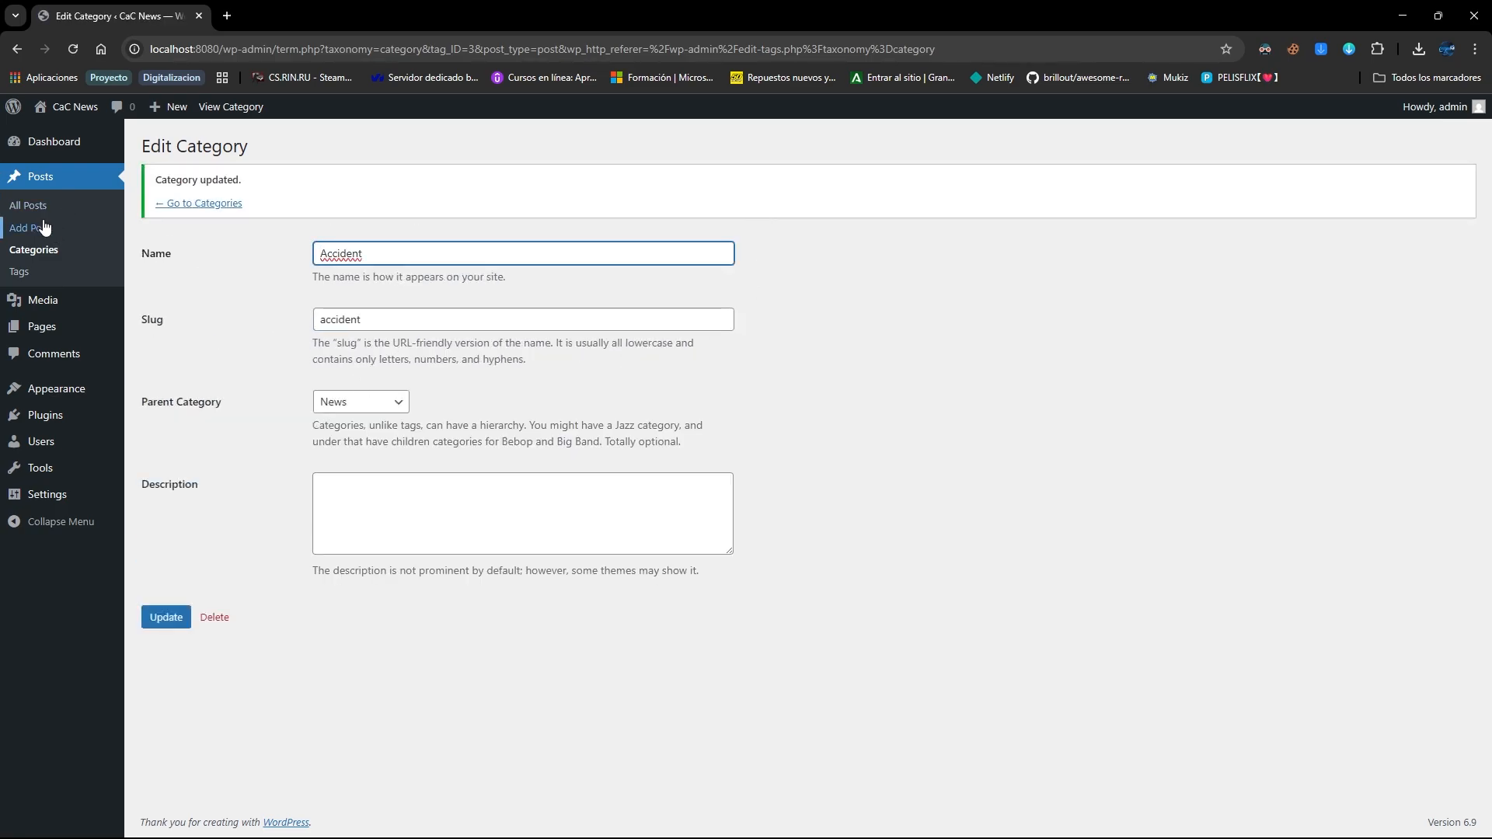
left_click(47, 211)
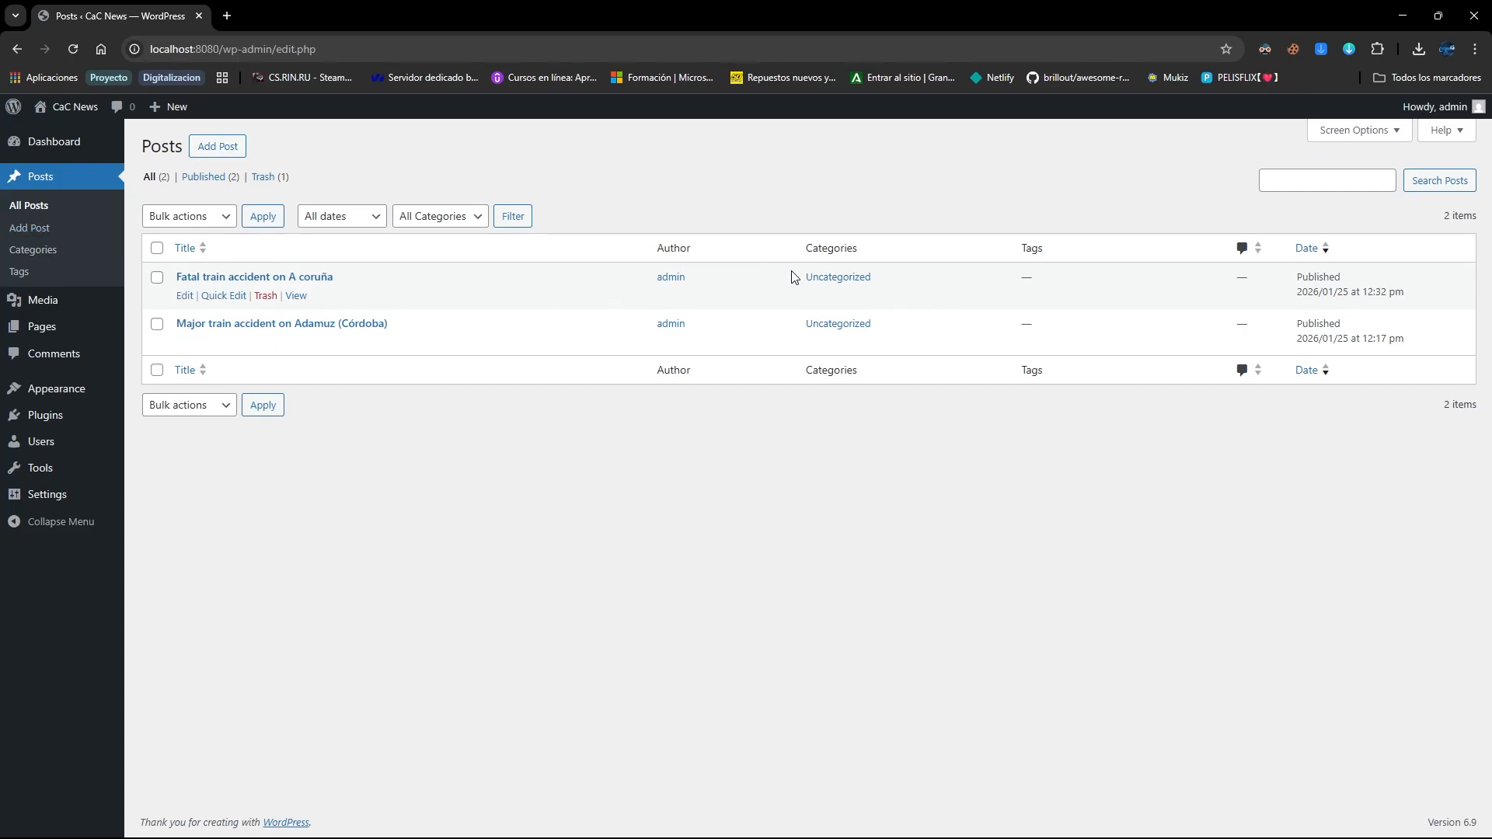
Move 'Fatal train accident on A coruña' from Uncategorized to News and Accident, then save
left_click(826, 282)
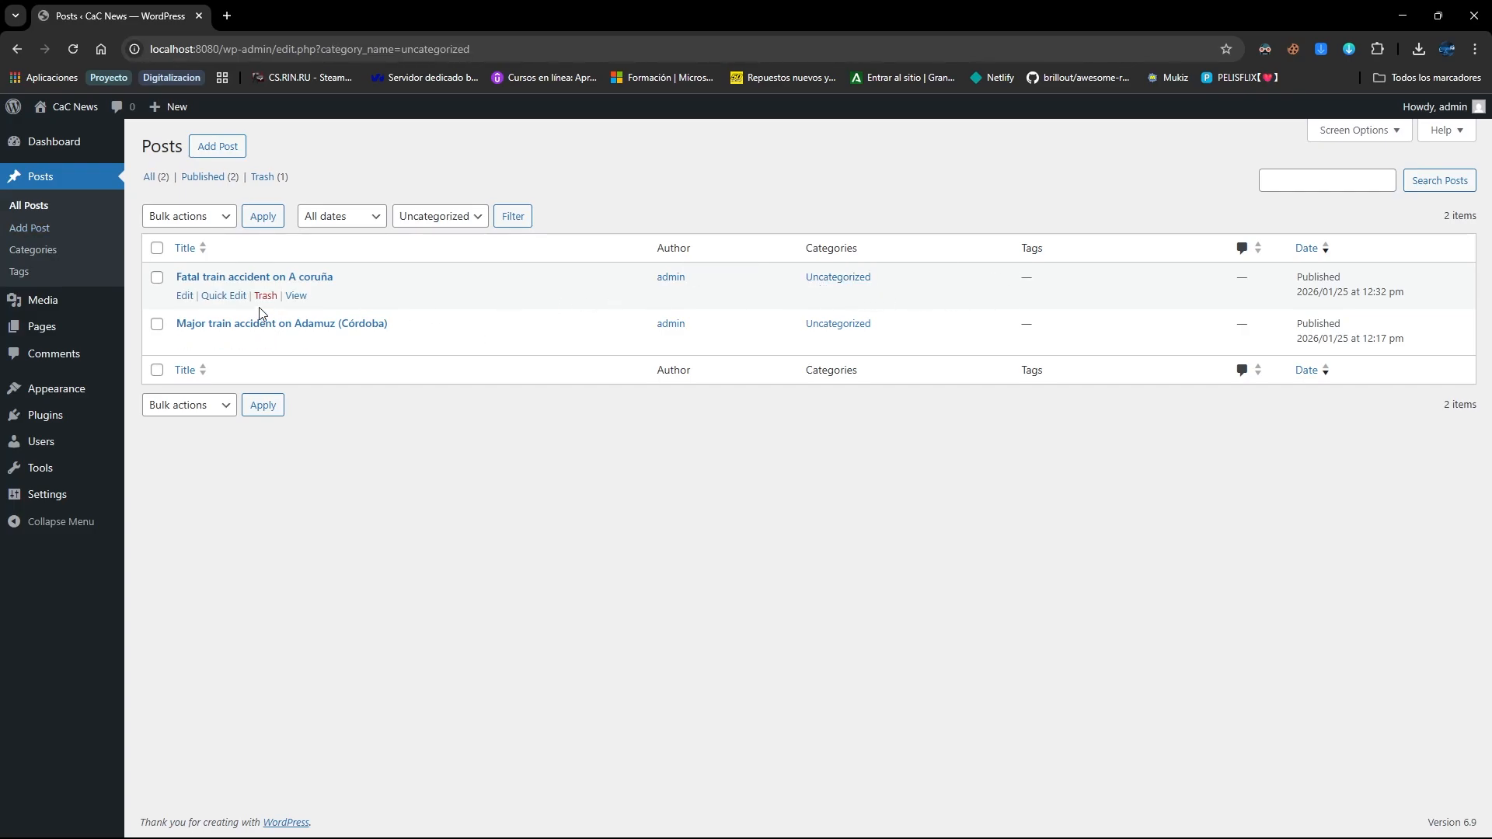
left_click(184, 295)
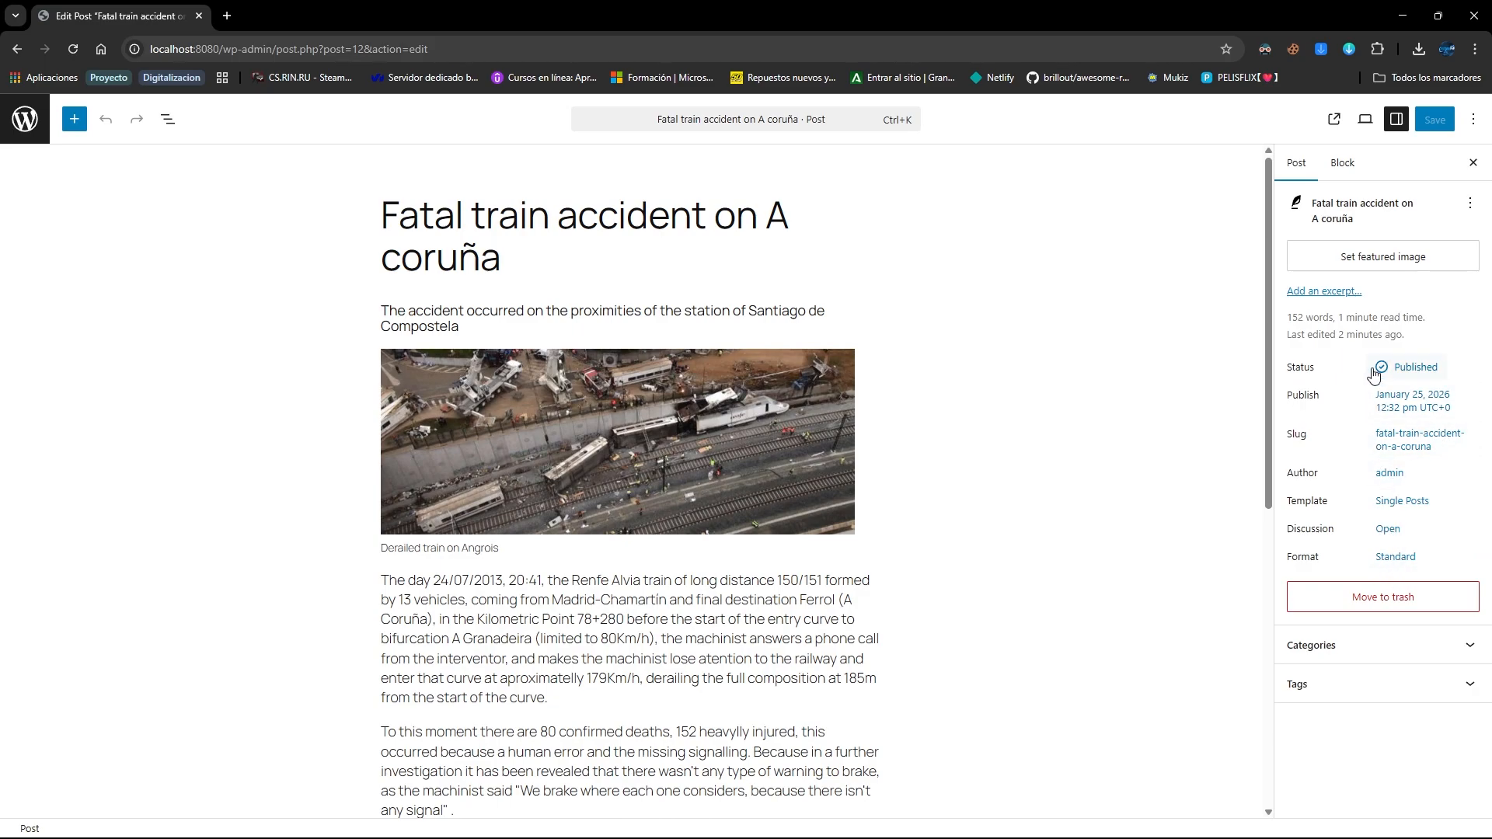
left_click(1302, 646)
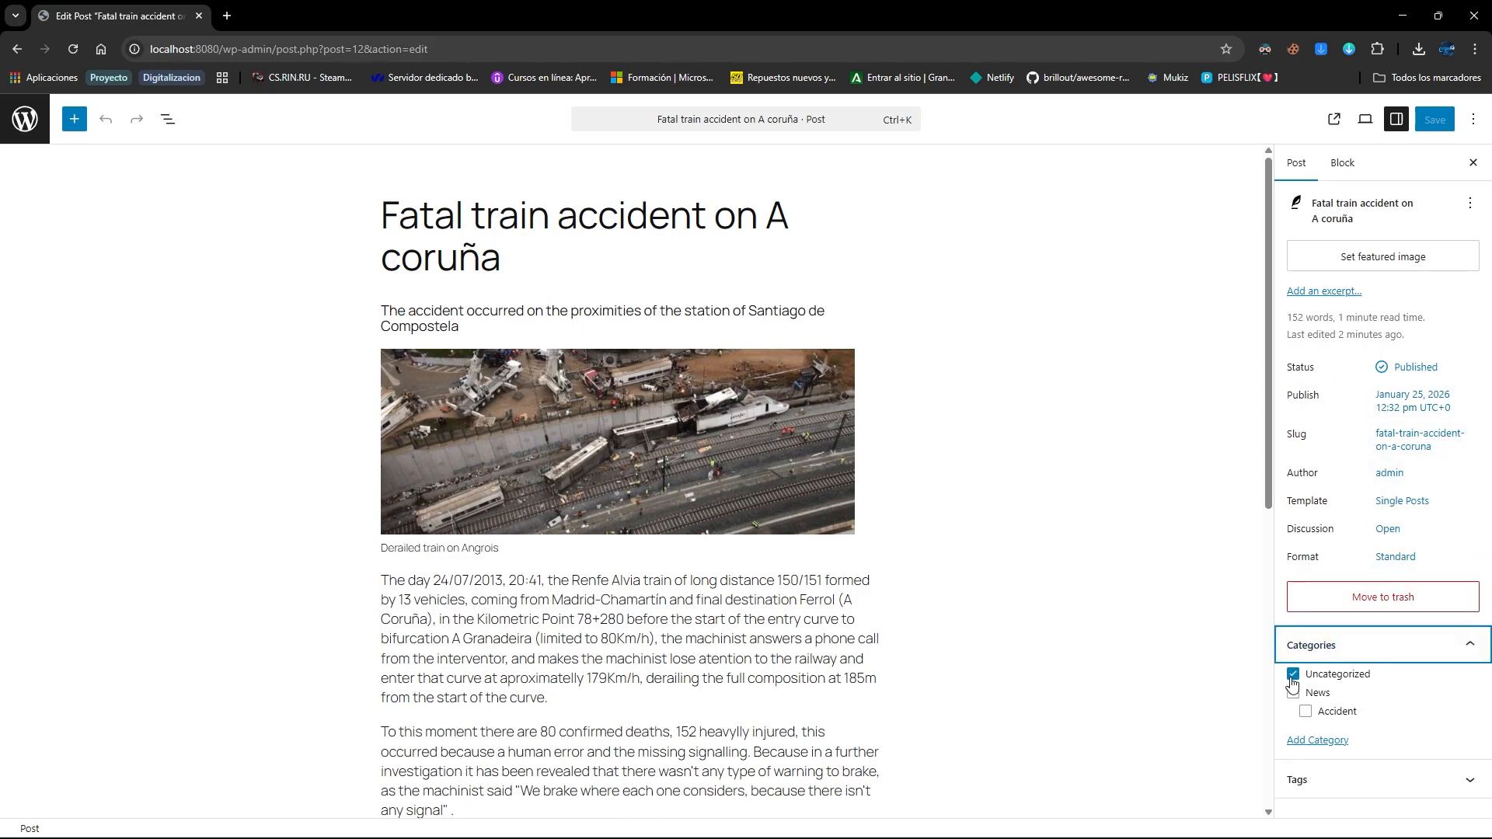
left_click(1293, 673)
left_click(1293, 693)
left_click(1305, 710)
left_click(1434, 122)
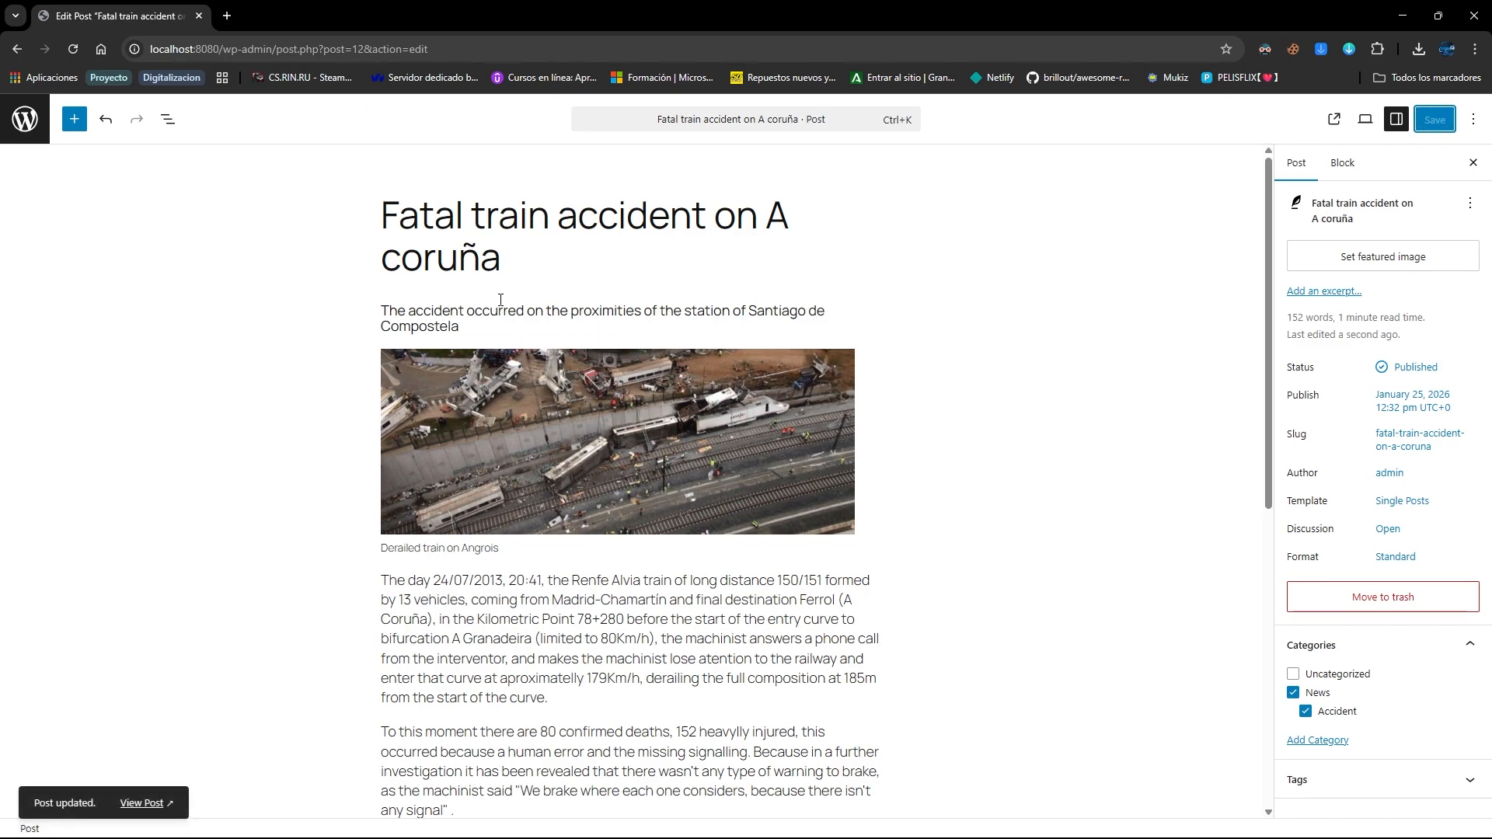
left_click(25, 119)
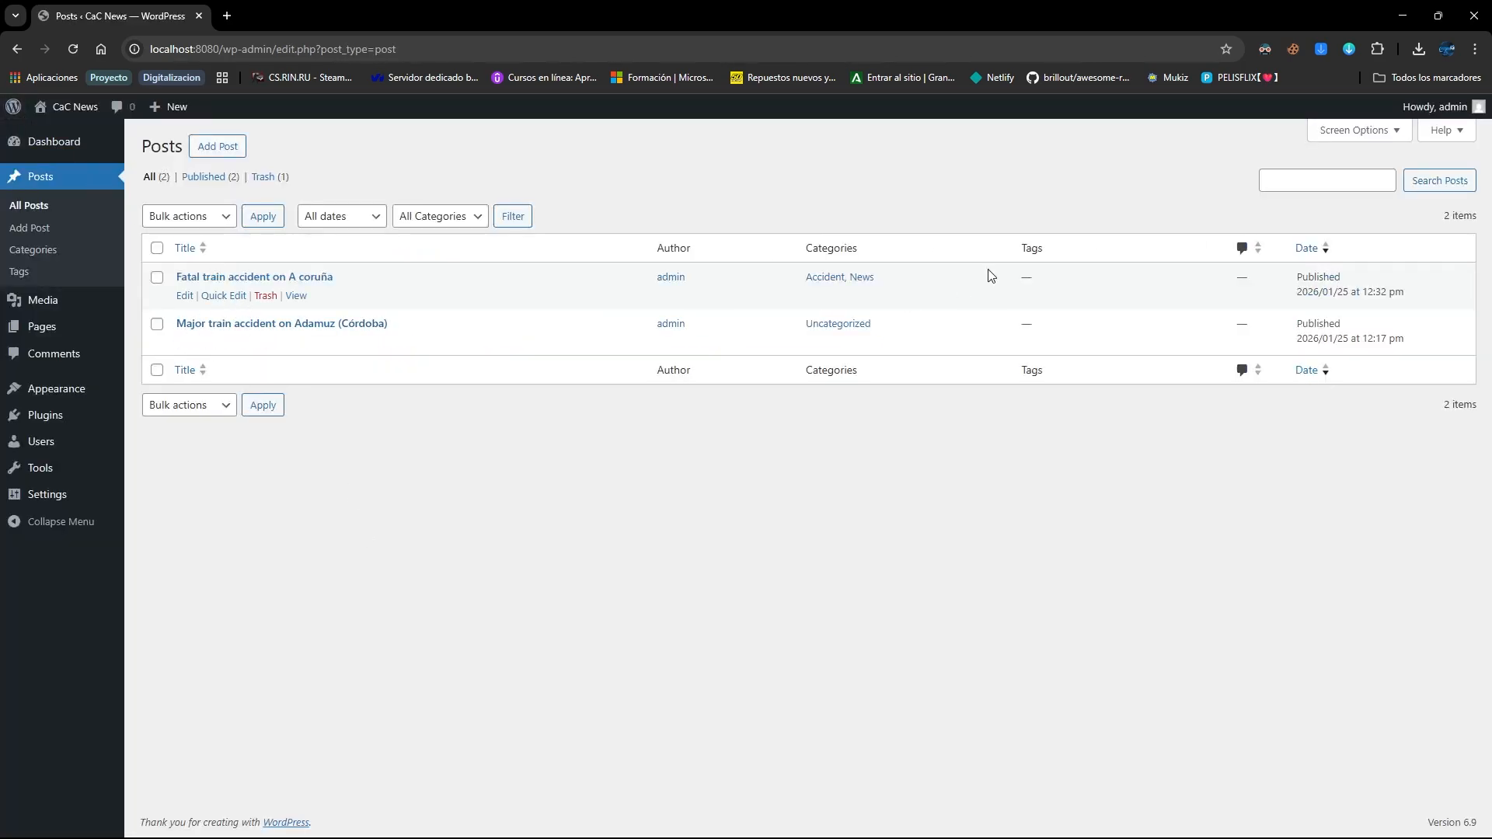
Move the Adamuz train accident post from Uncategorized to News and Accident, then save
left_click(184, 342)
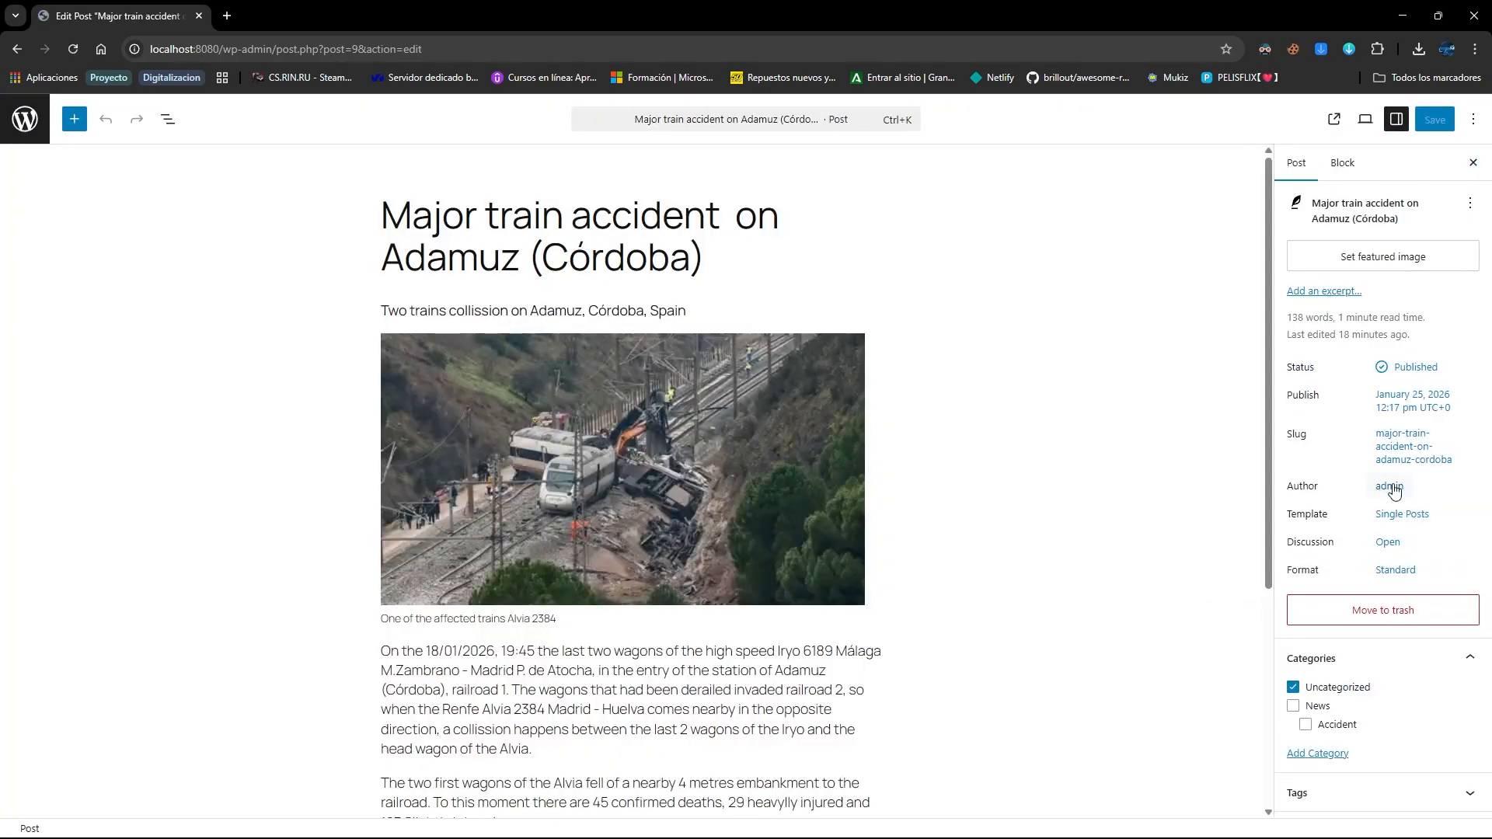
left_click(1293, 705)
left_click(1306, 724)
left_click(1339, 688)
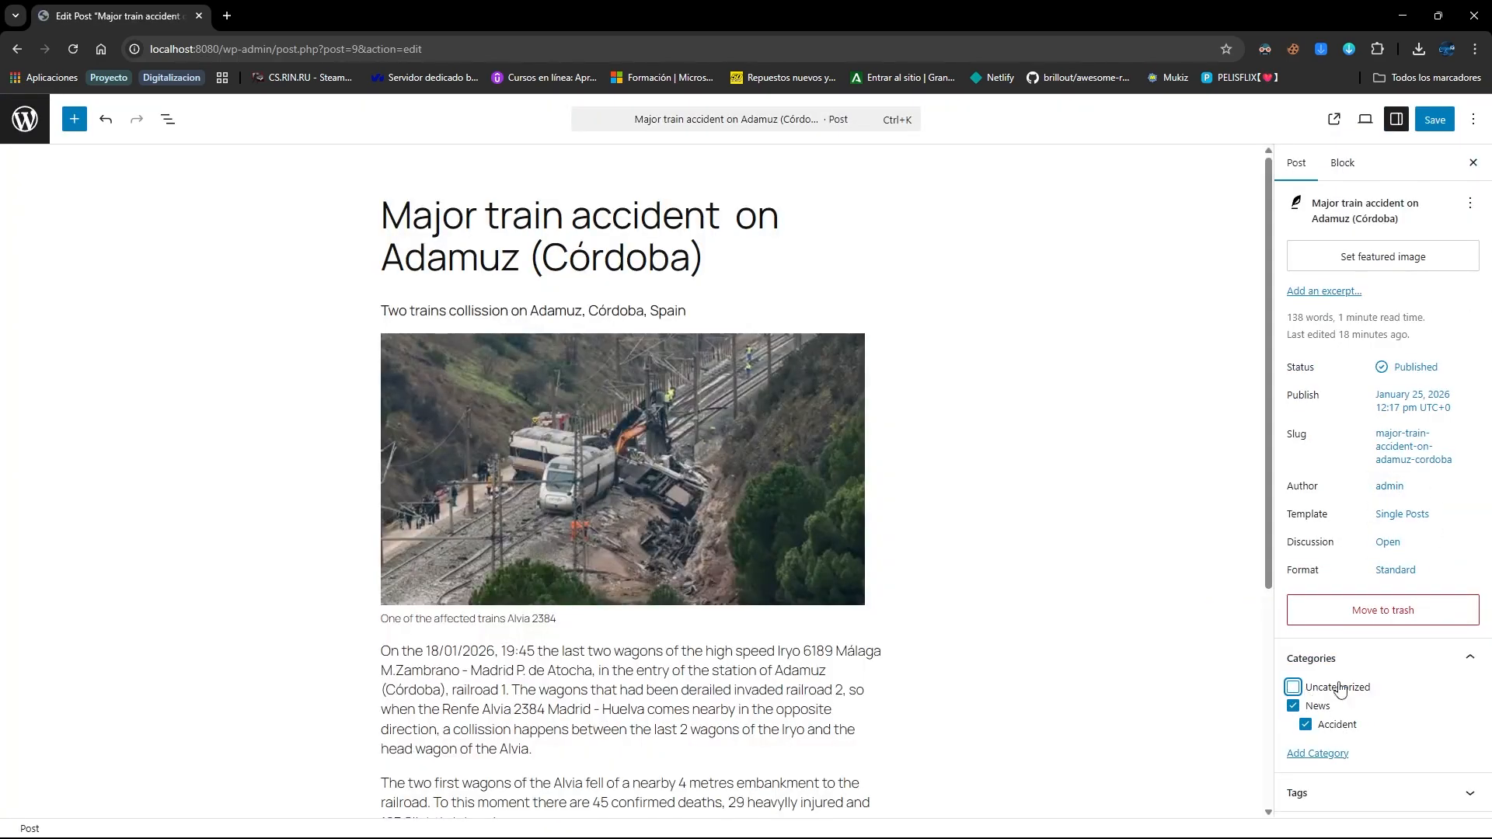
left_click(1434, 119)
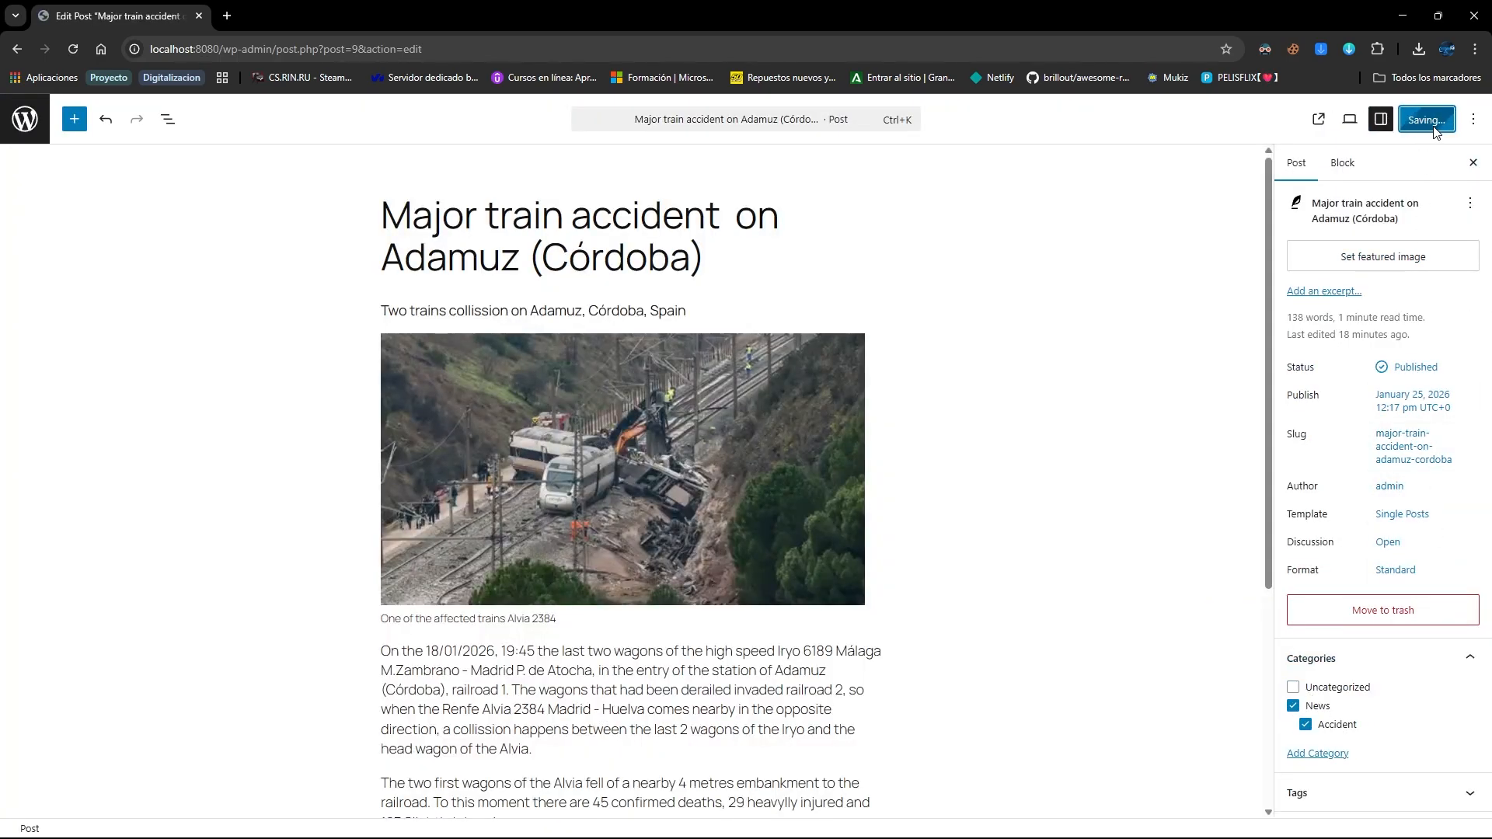
left_click(18, 115)
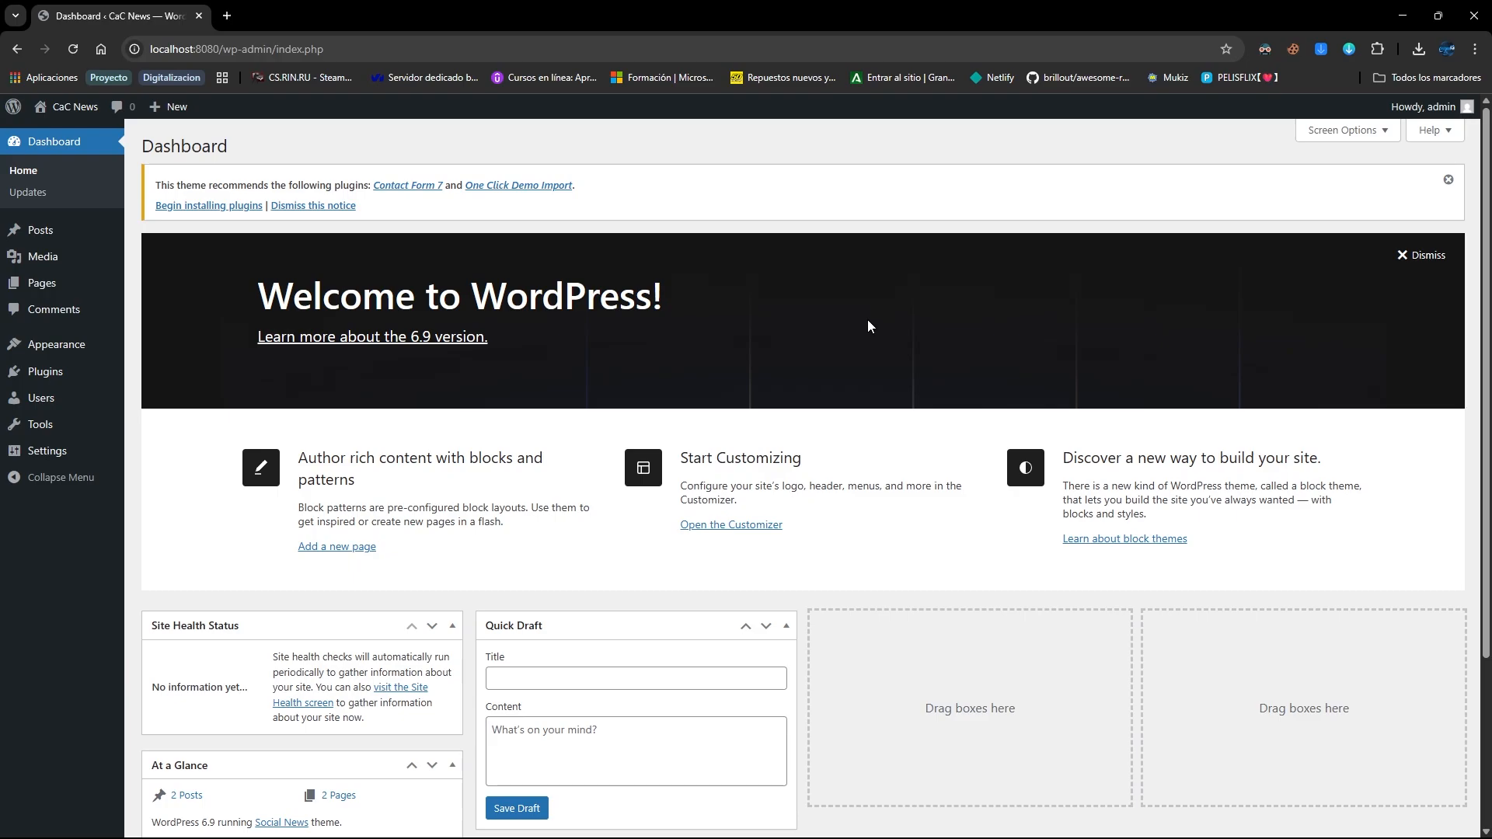
From Appearance > Themes, launch Customize on the active Social News theme
left_click(54, 344)
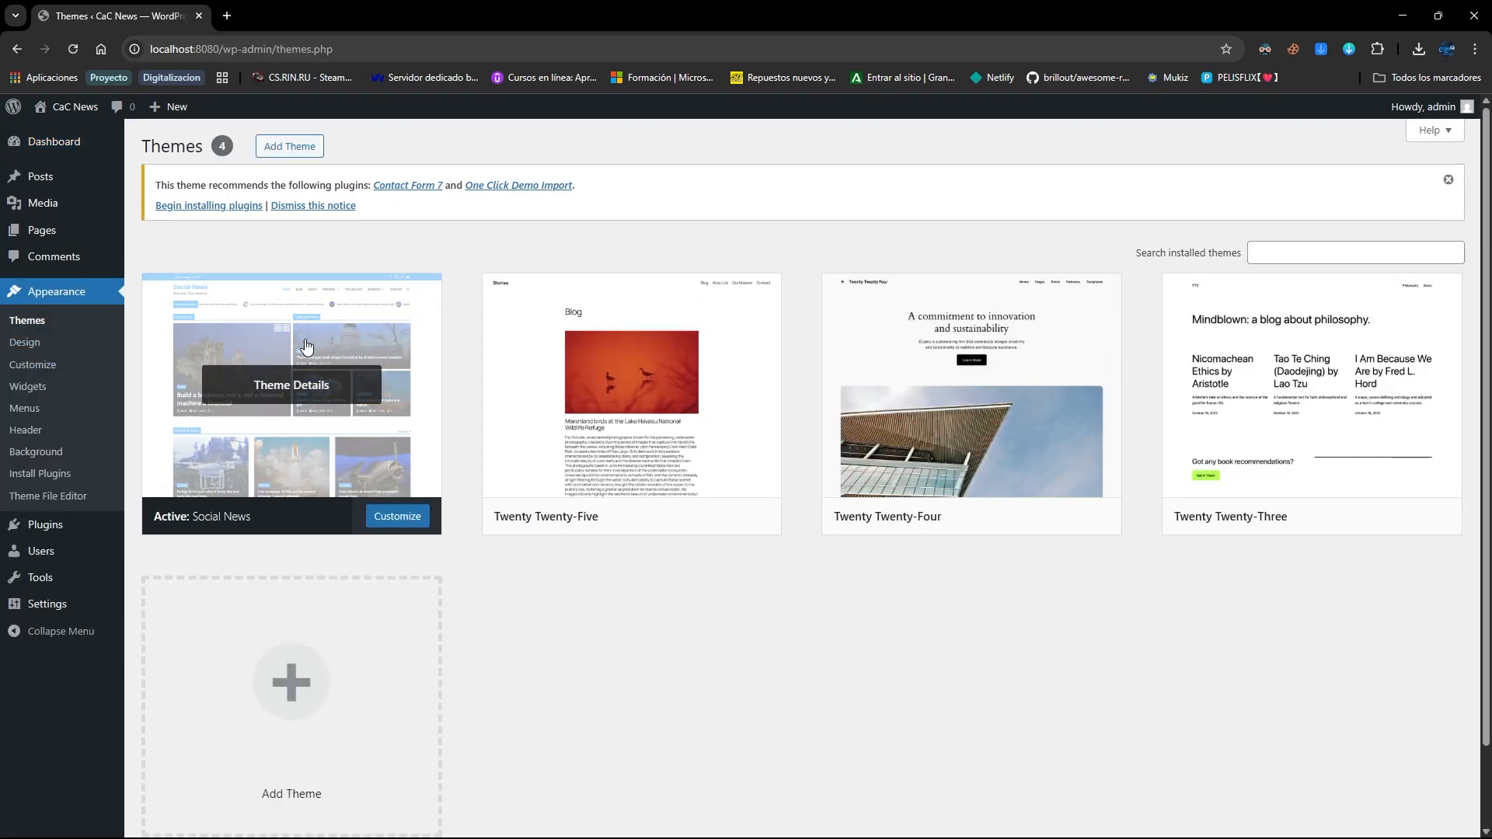
left_click(397, 516)
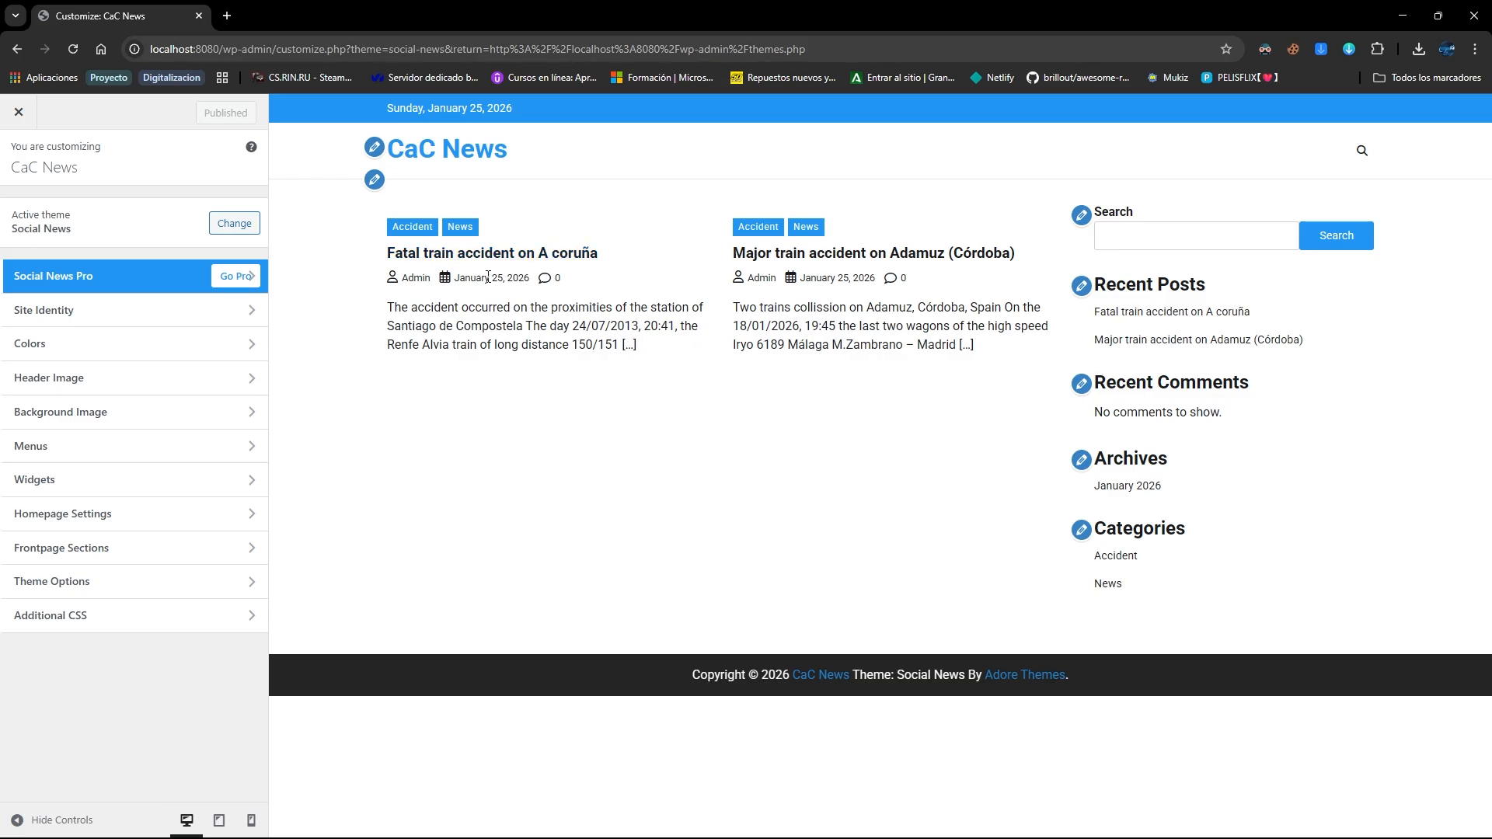
Open the Sidebar widget area in the Customizer and dismiss the block widgets guide
left_click(1082, 385)
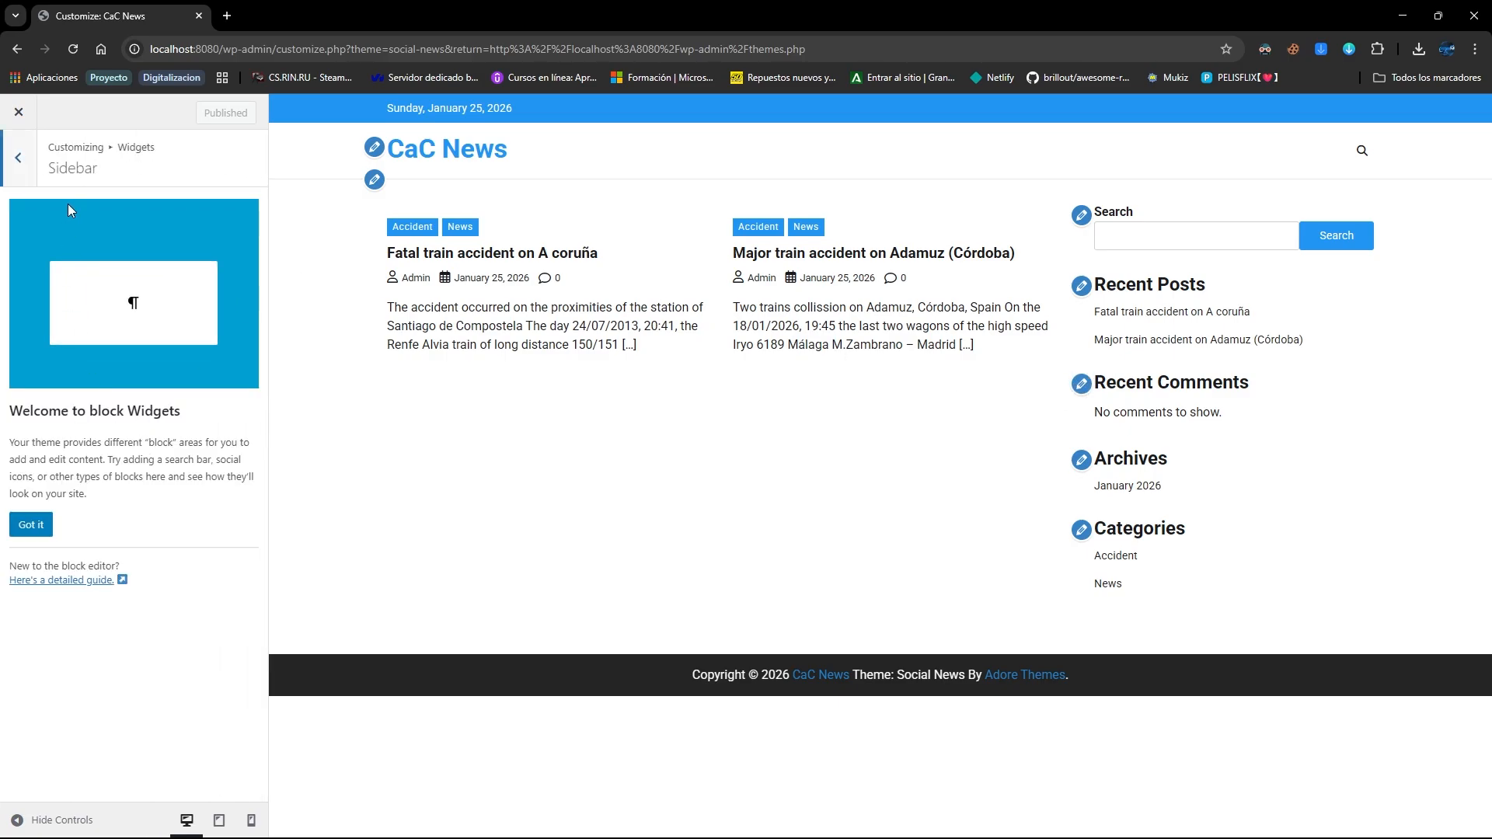
left_click(20, 162)
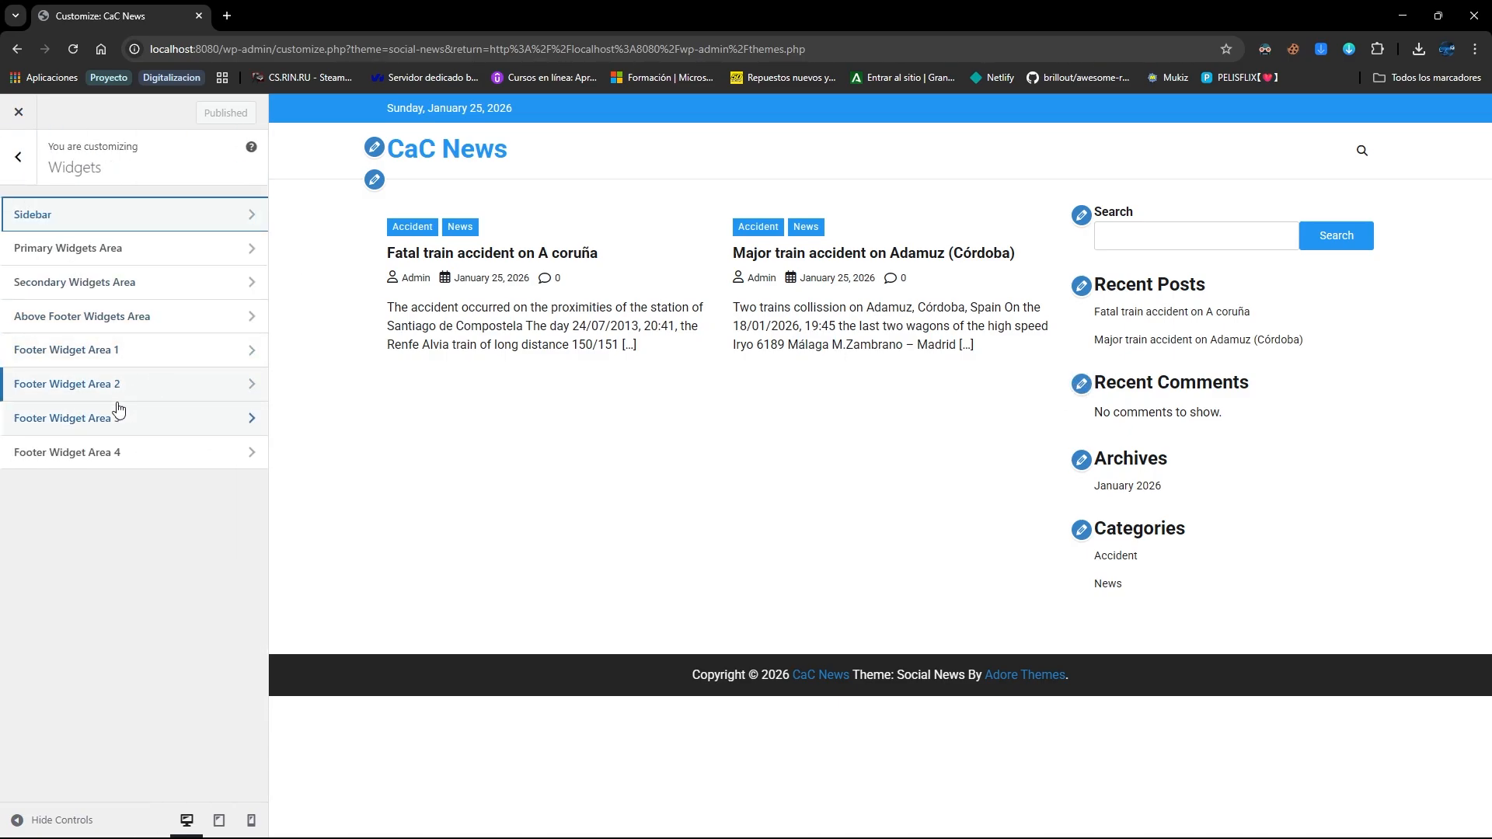
left_click(228, 214)
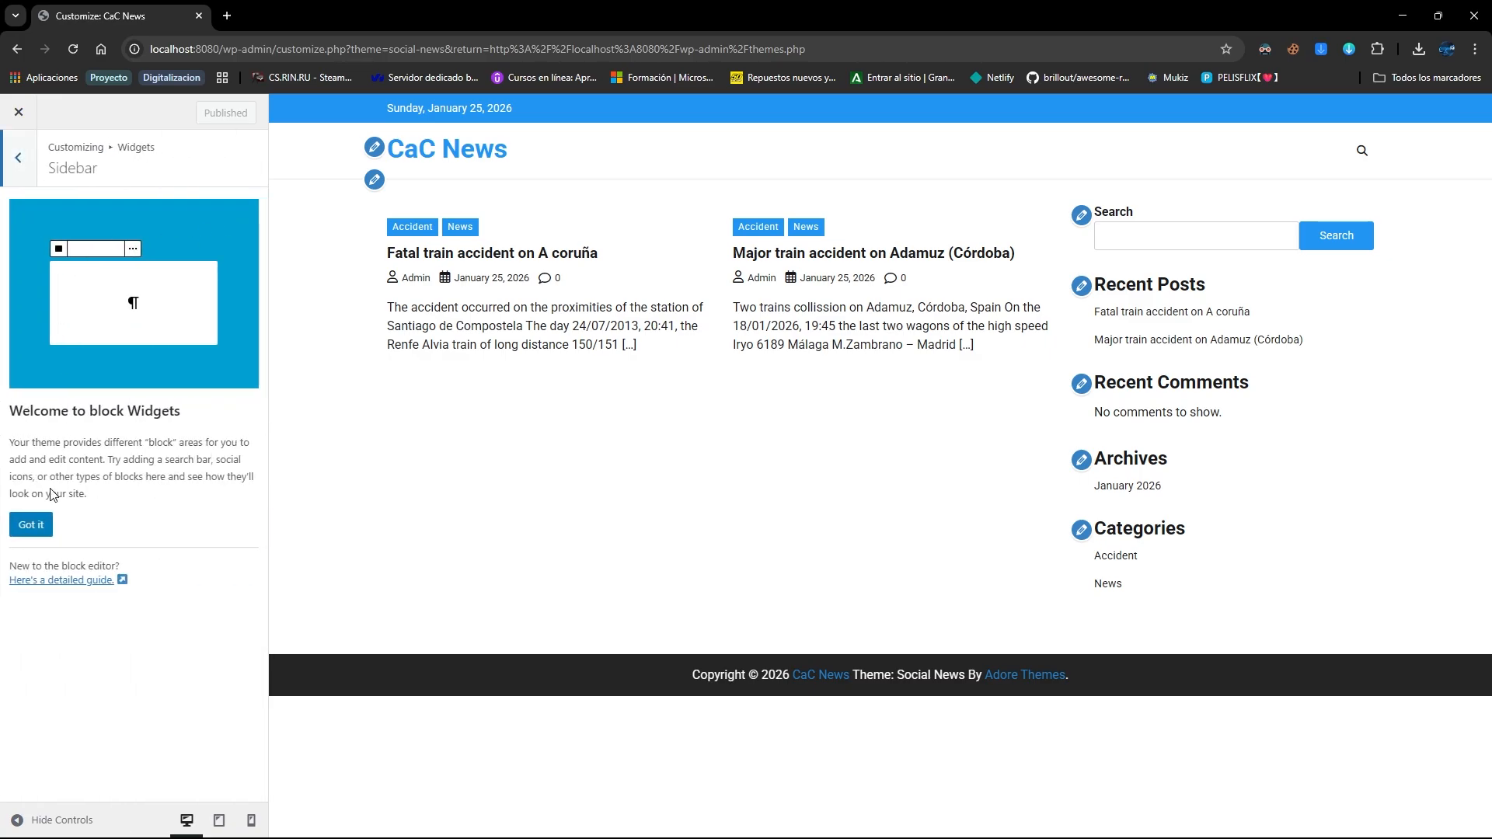
left_click(31, 525)
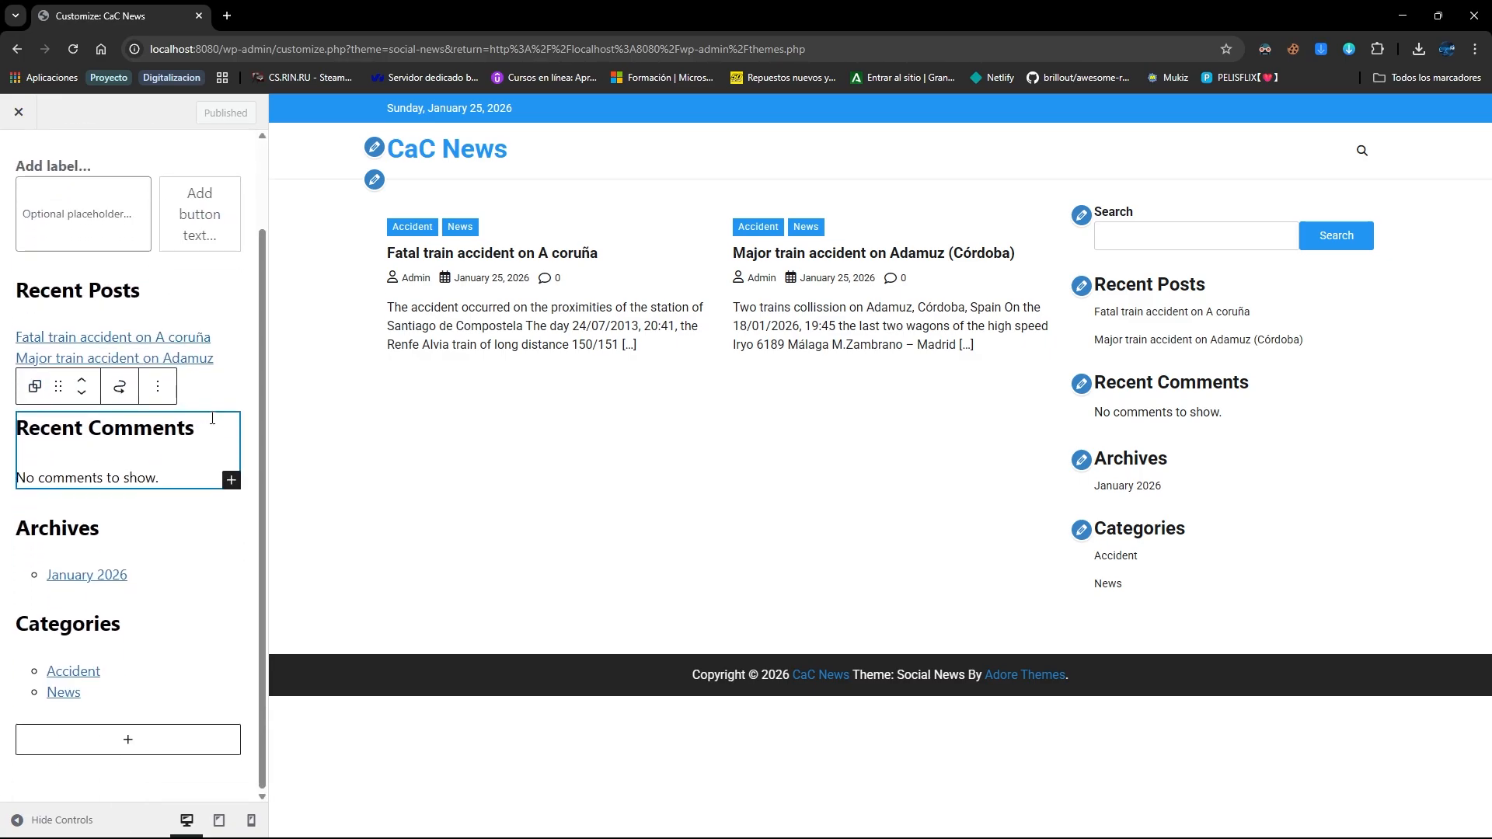
Delete the 'No comments to show' and Recent Comments blocks and publish the sidebar
left_click(169, 474)
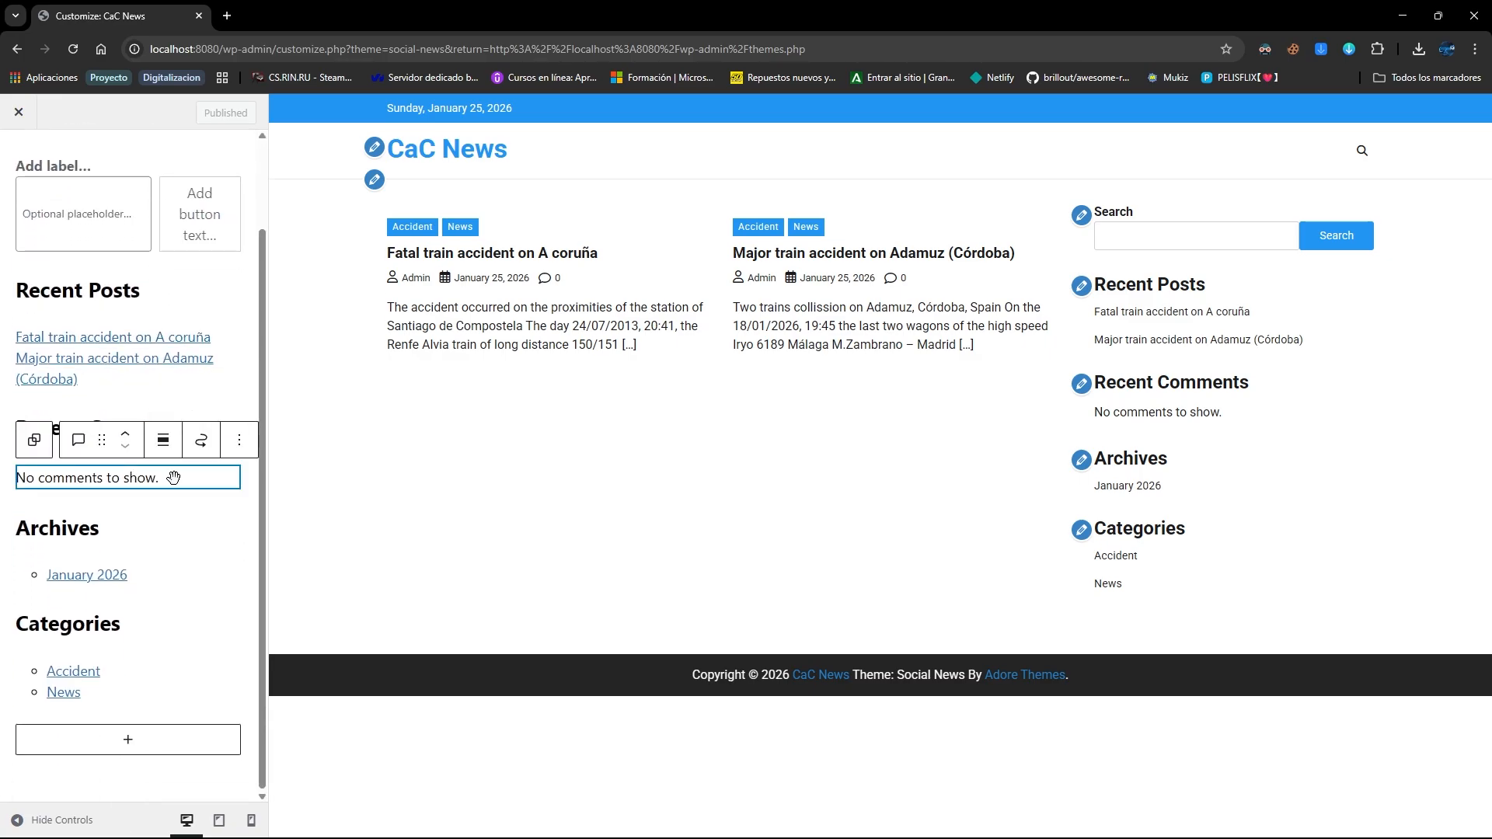
key("Delete")
left_click(209, 476)
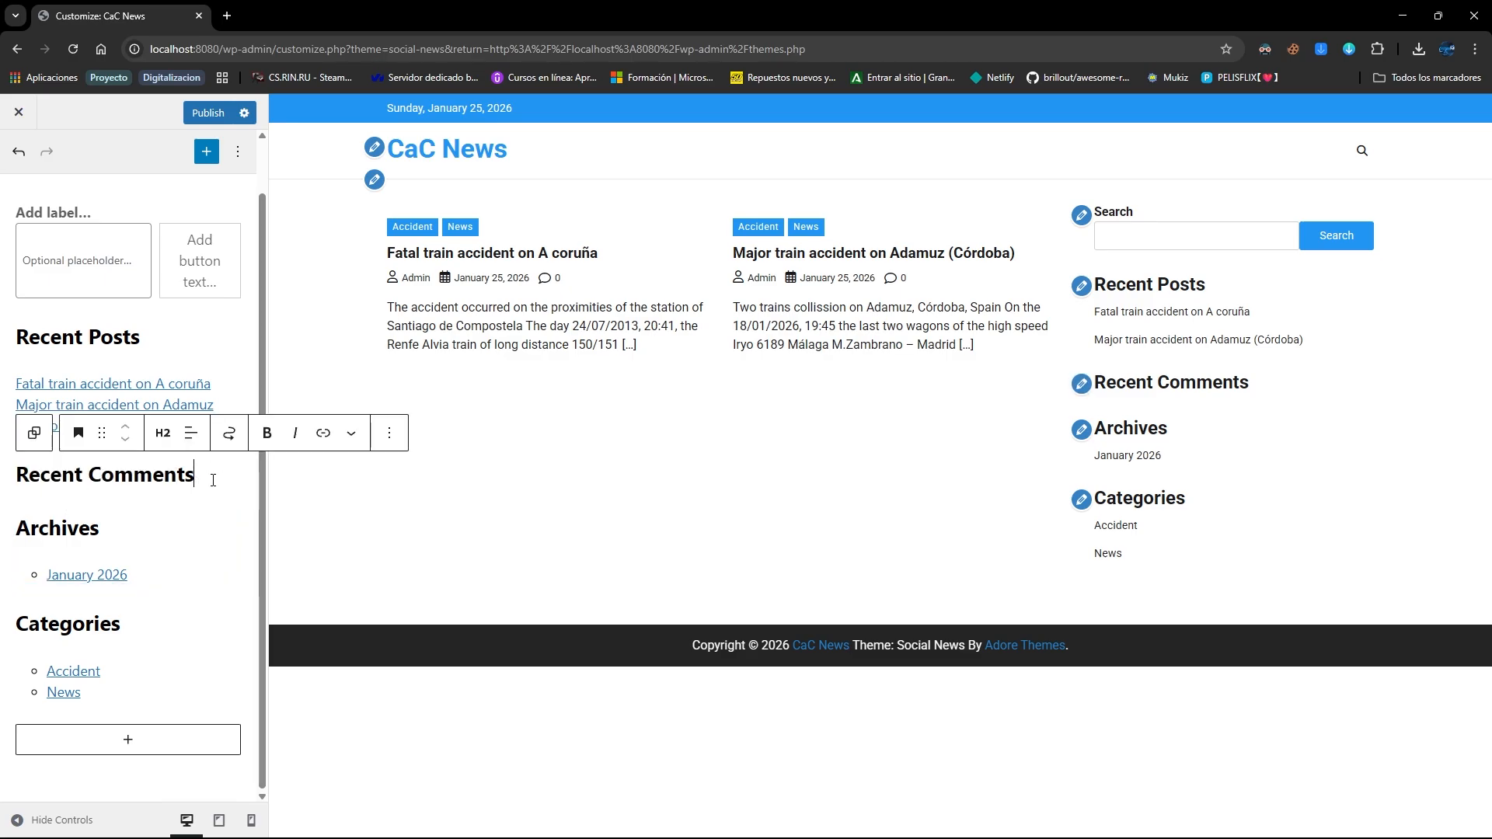
key("BackSpace")
key("BackSpace")
key("BackSpace")
key("BackSpace")
key("BackSpace")
key("BackSpace")
key("BackSpace")
key("BackSpace")
key("BackSpace")
key("BackSpace")
key("BackSpace")
key("BackSpace")
key("BackSpace")
key("BackSpace")
key("BackSpace")
key("BackSpace")
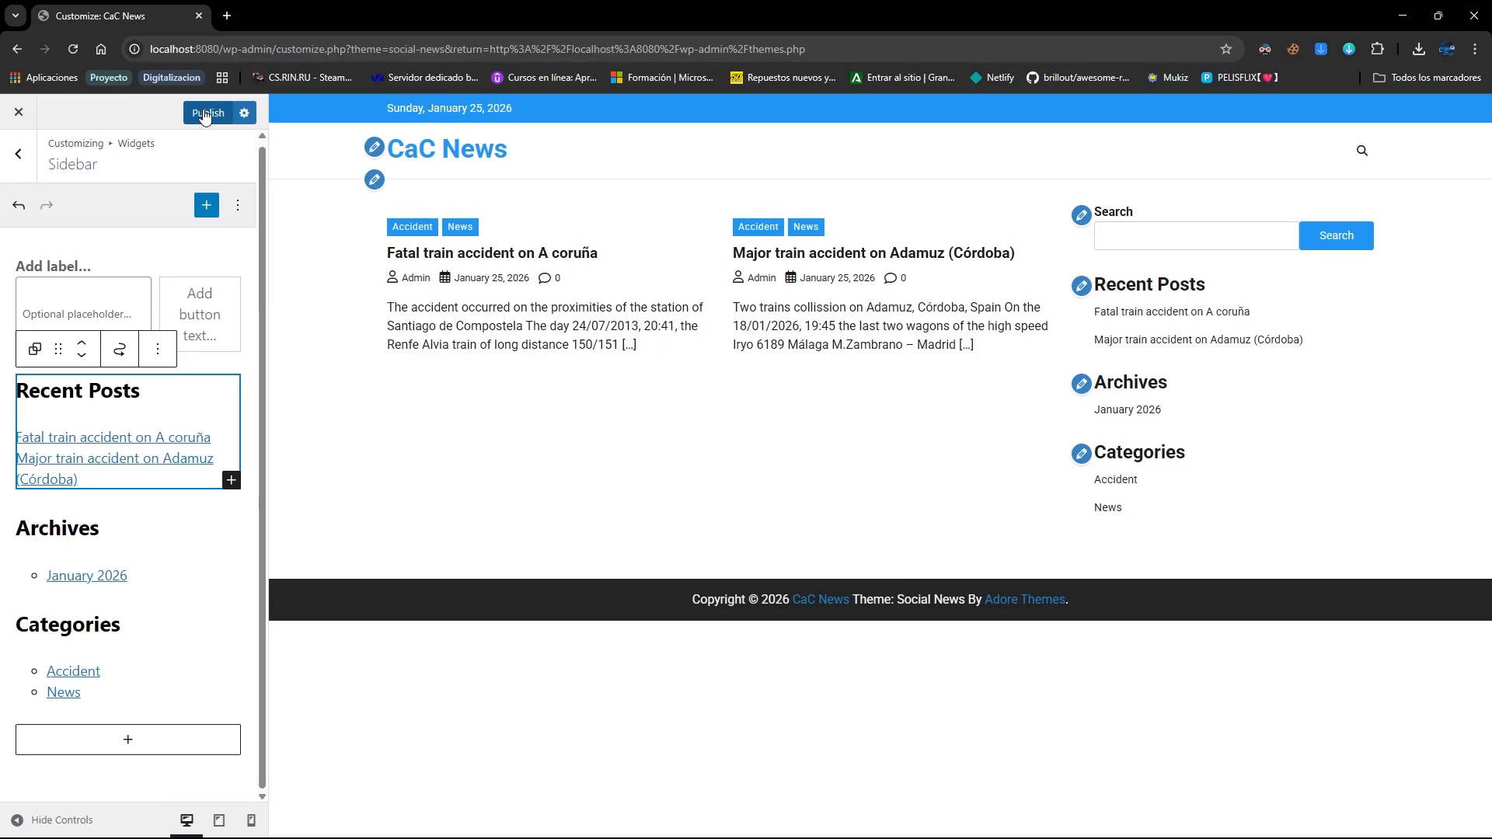
left_click(205, 114)
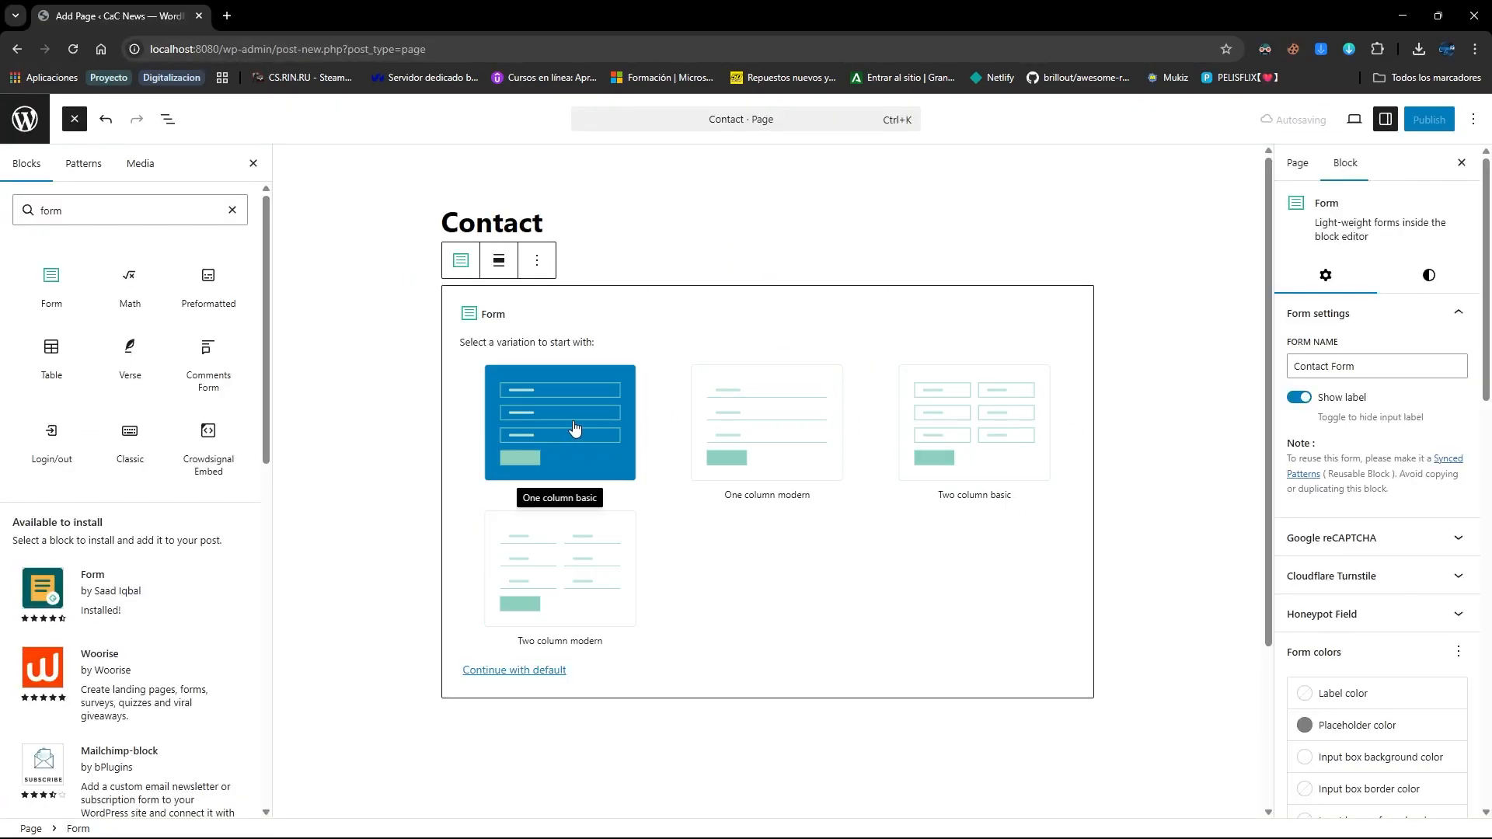
Insert the 'One column basic' form layout on the Contact page and review its fields
left_click(574, 428)
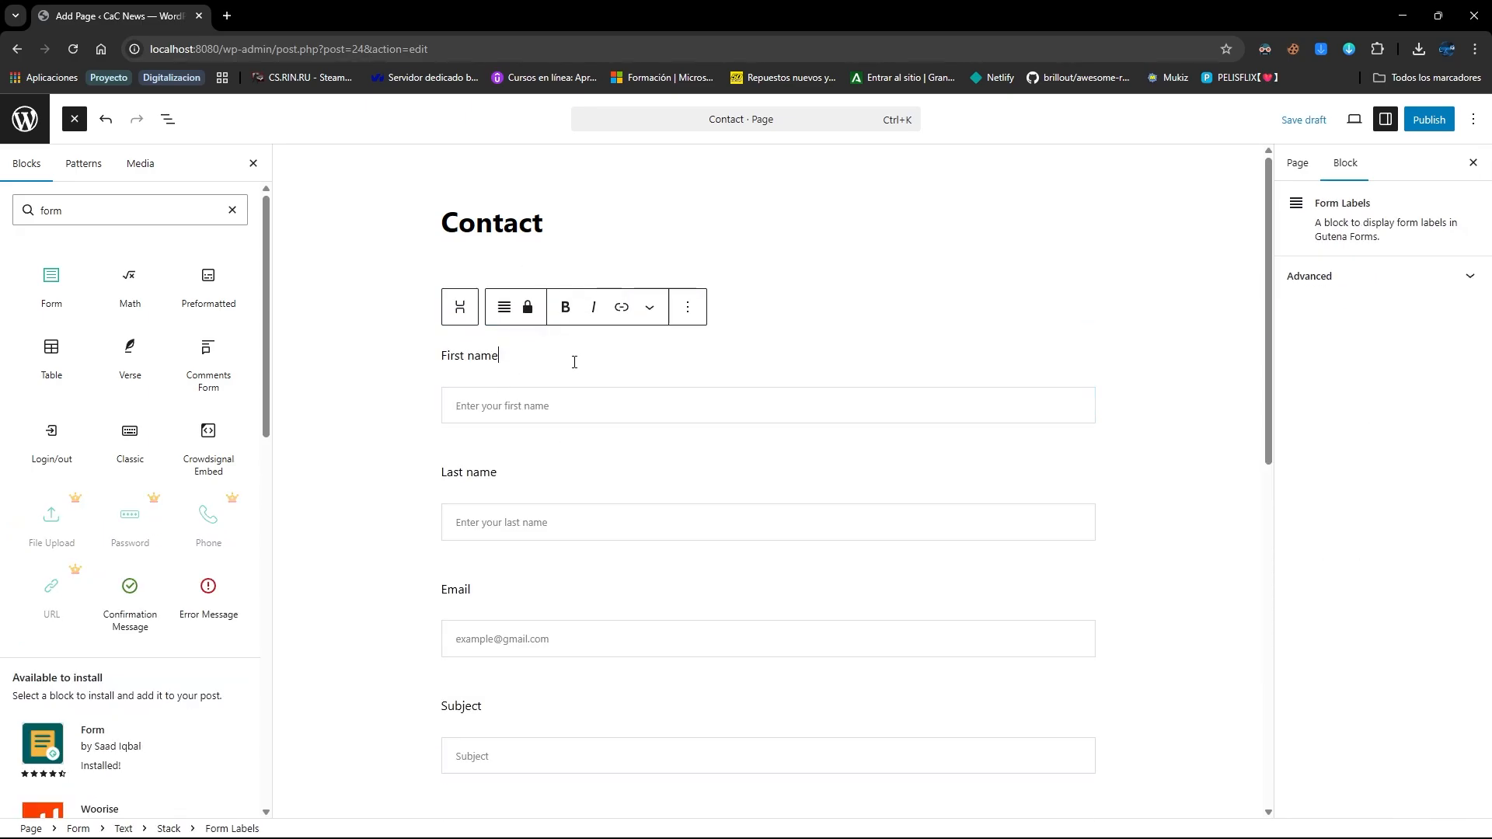
triple_click(573, 360)
scroll(559, 409, "down", 7)
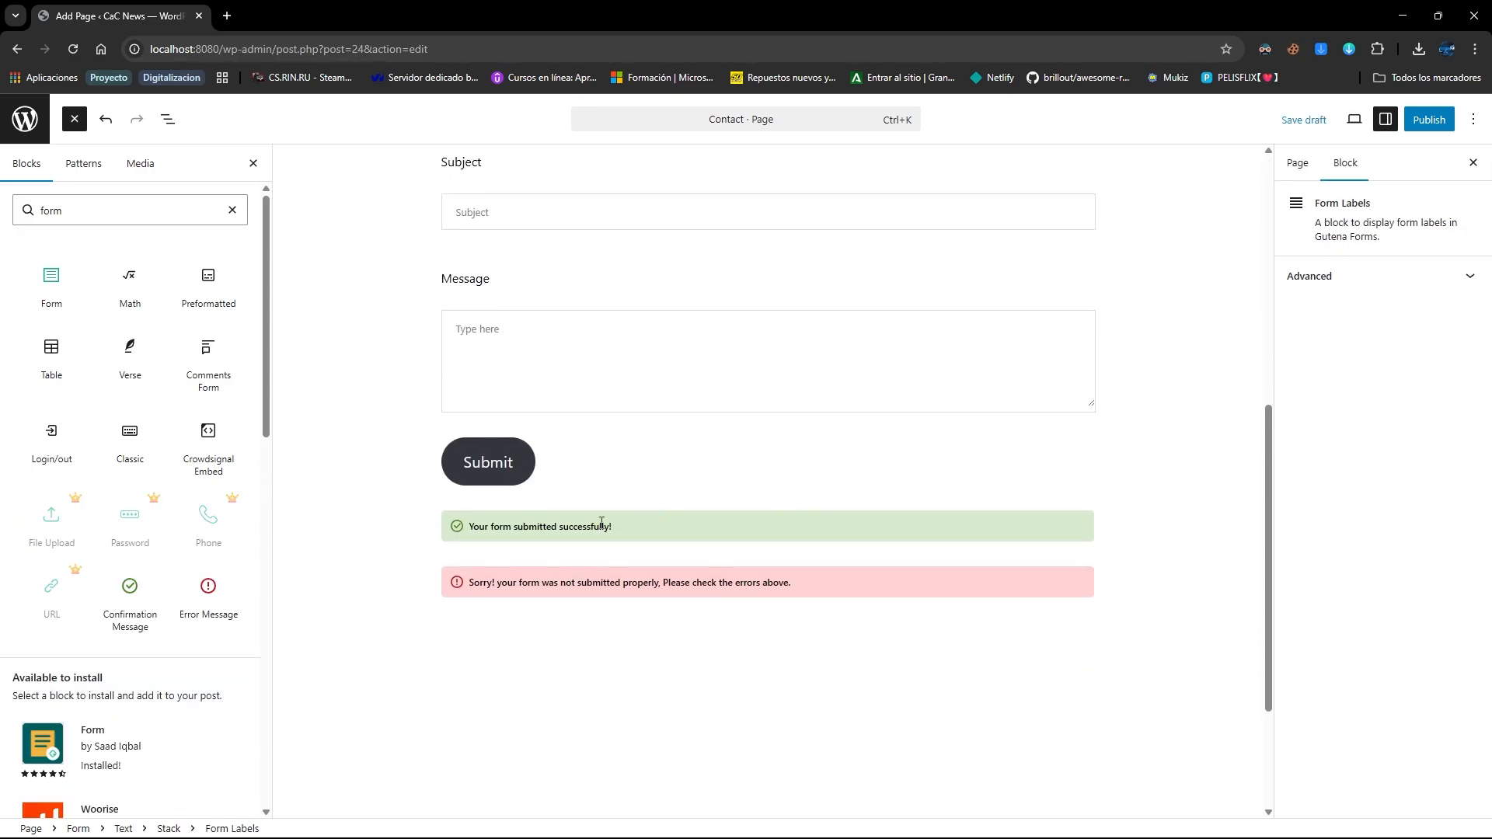
scroll(673, 499, "up", 7)
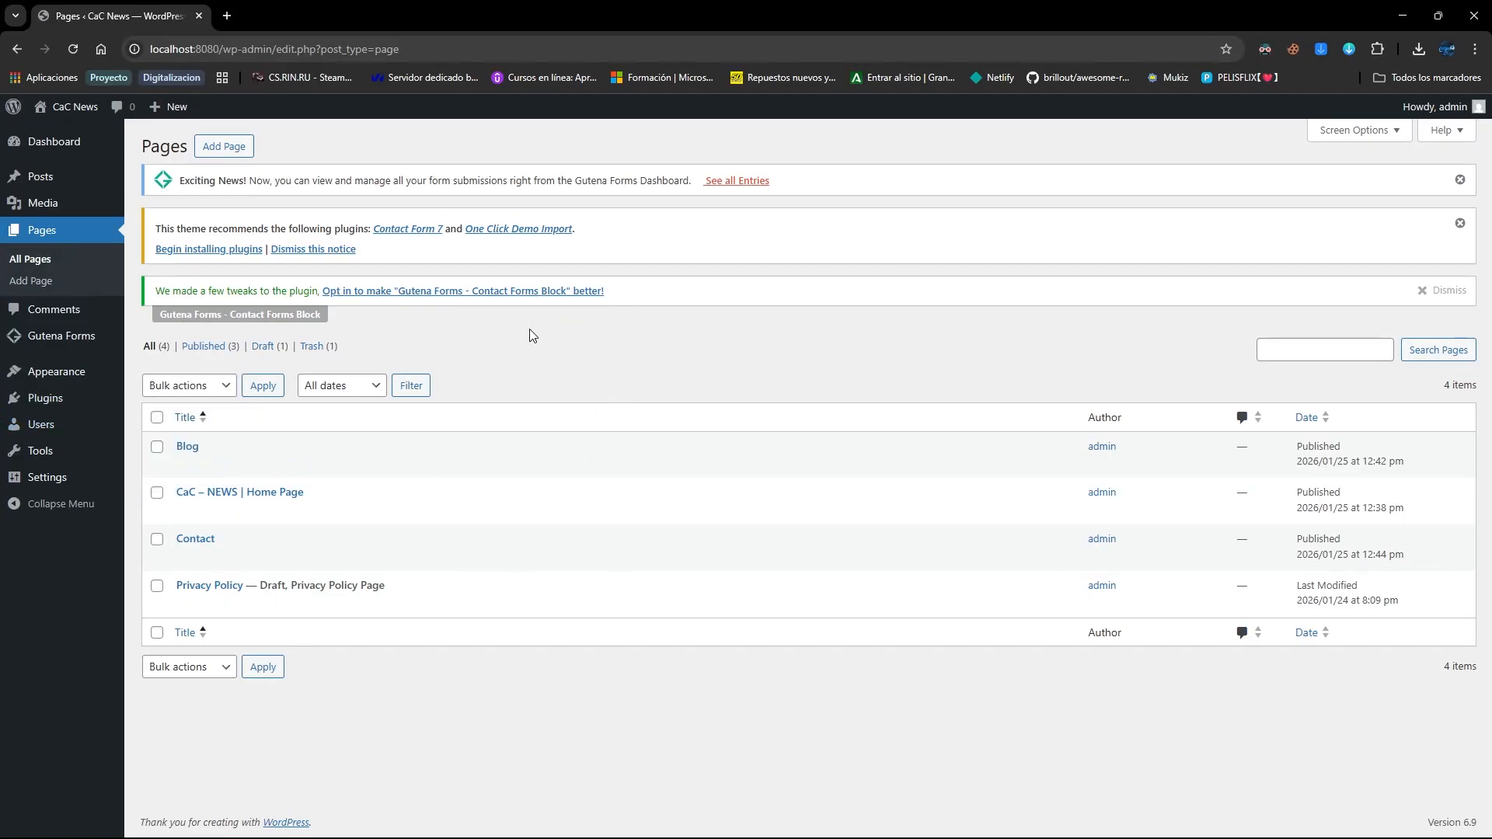
Install the bbPress forum plugin from Plugins > Add Plugin
left_click(35, 397)
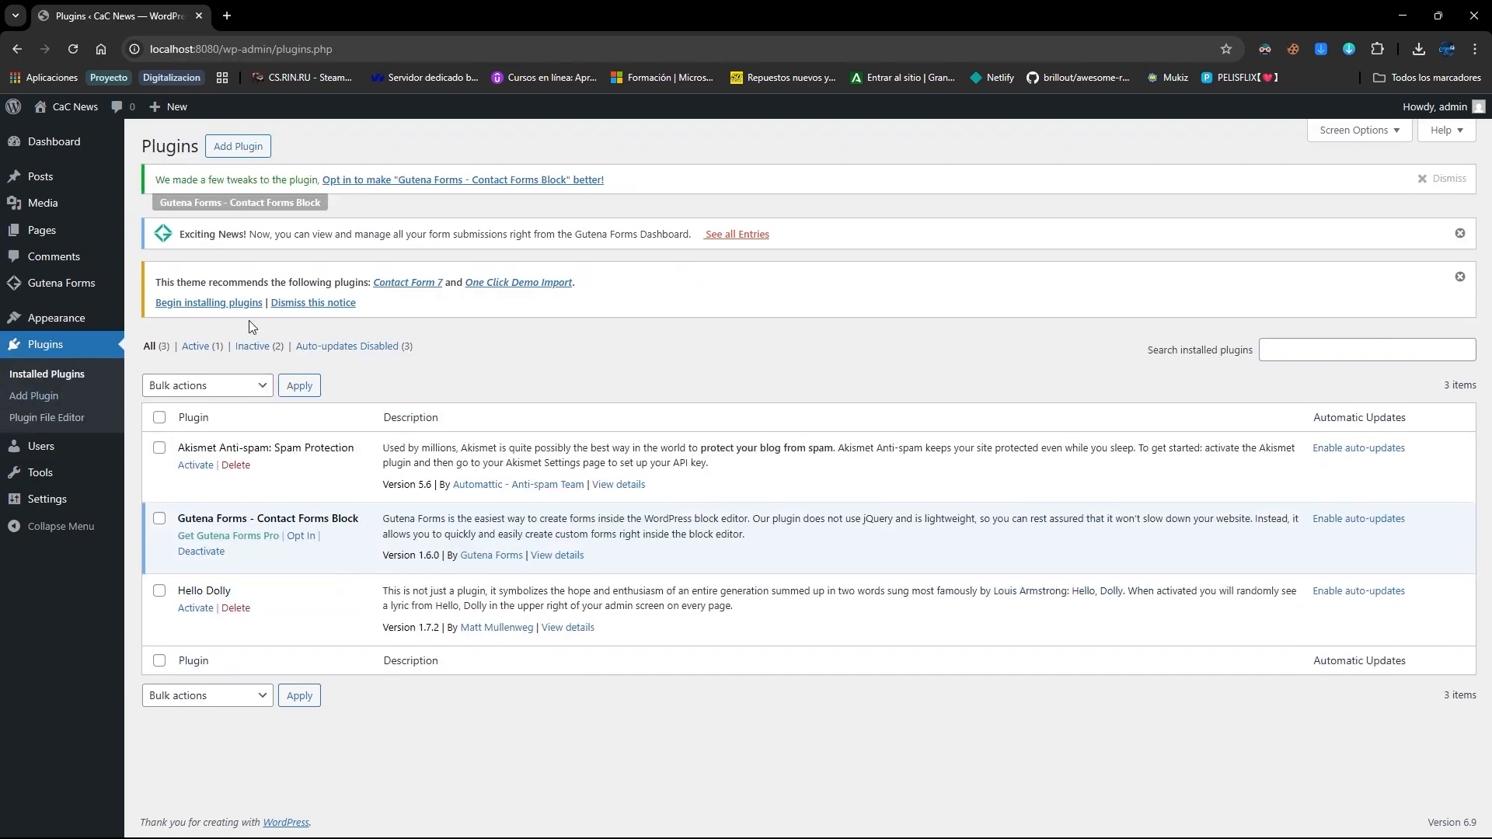
left_click(244, 152)
scroll(1175, 494, "down", 2)
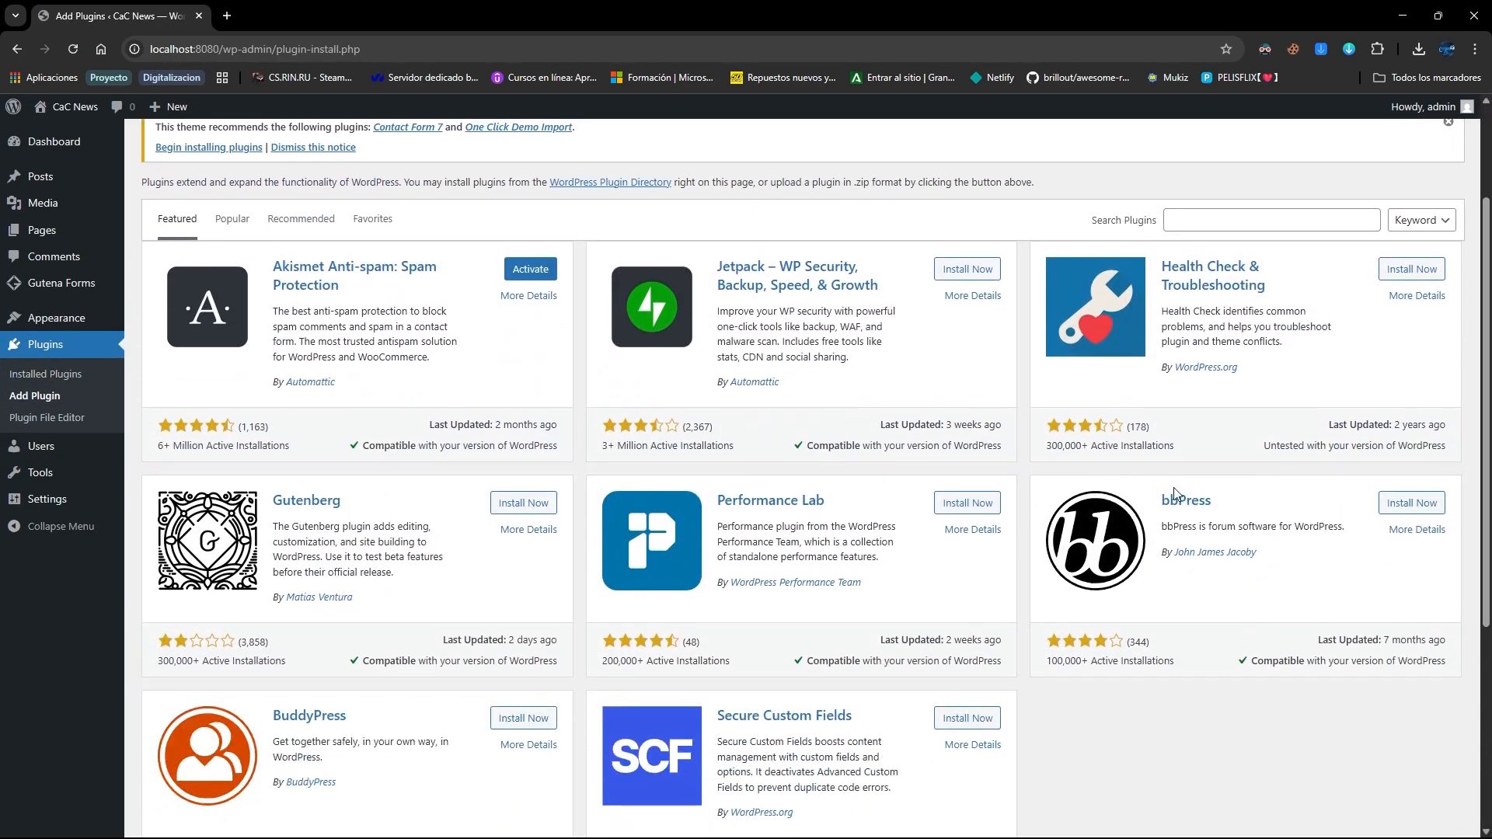
left_click(1420, 504)
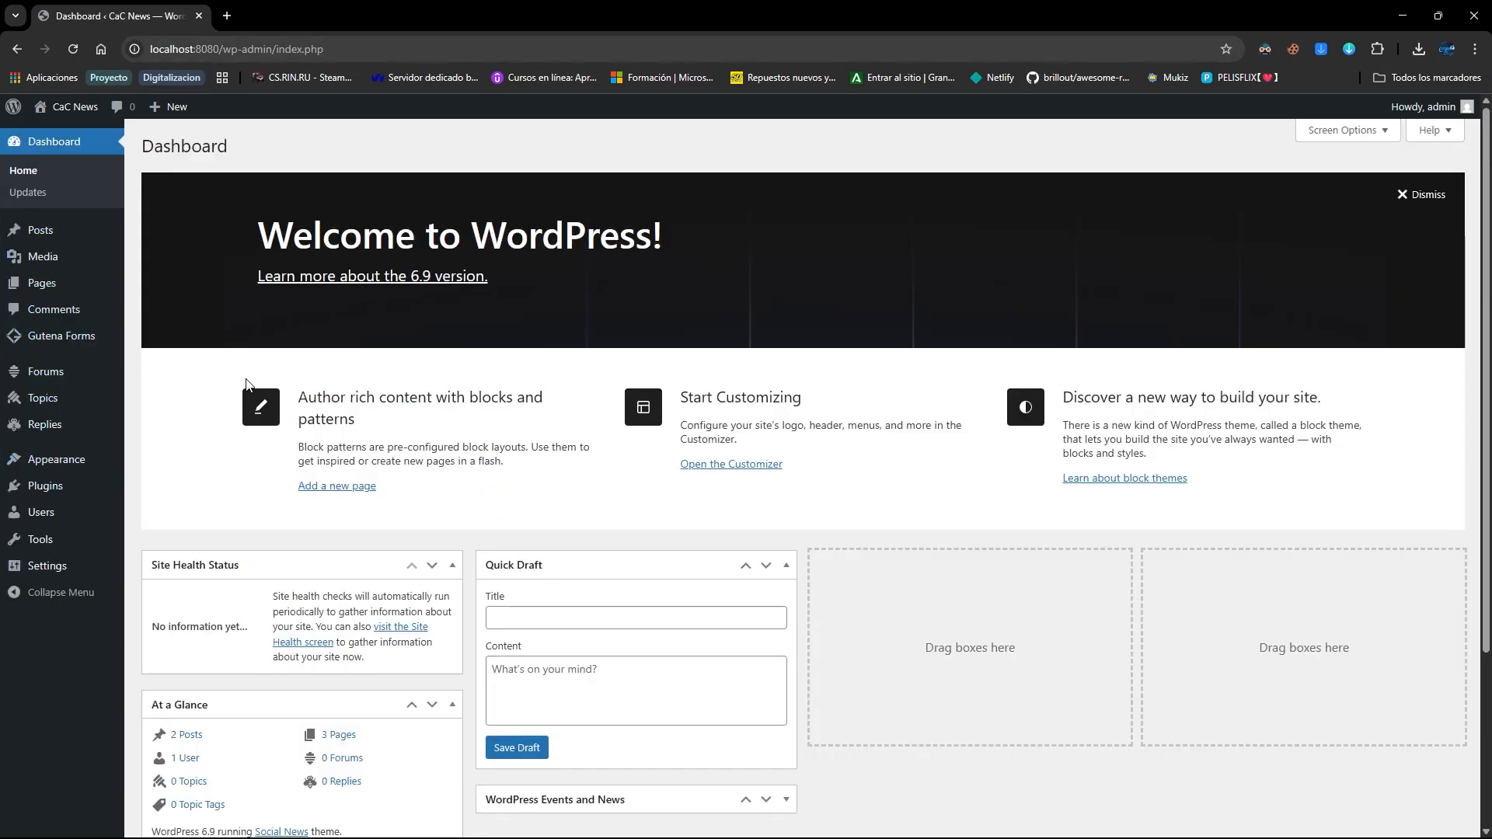
Create a new forum titled 'Discussion' and publish it
left_click(31, 378)
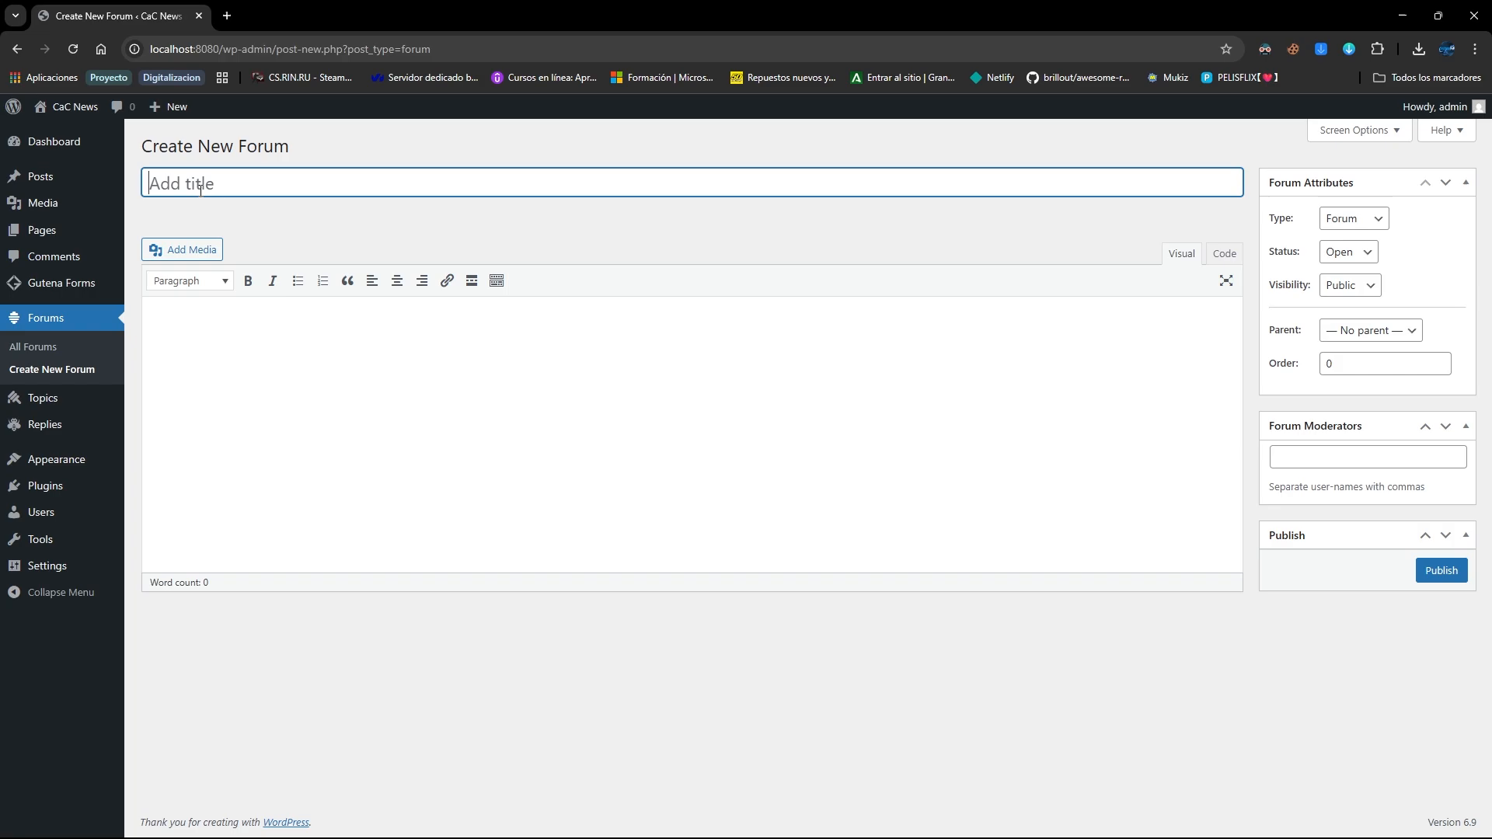
type("Discussion")
key("Tab")
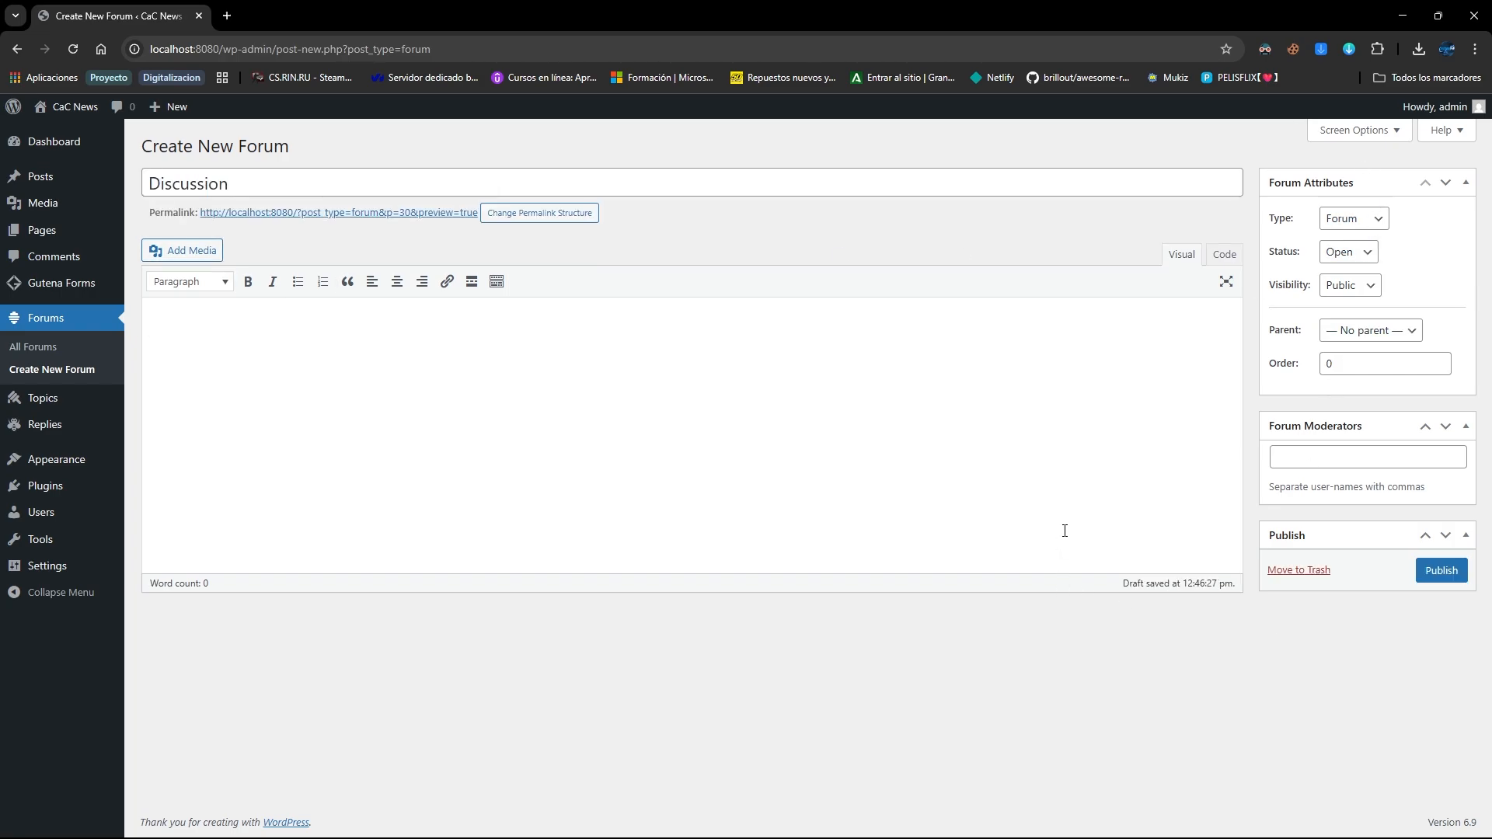
left_click(1389, 452)
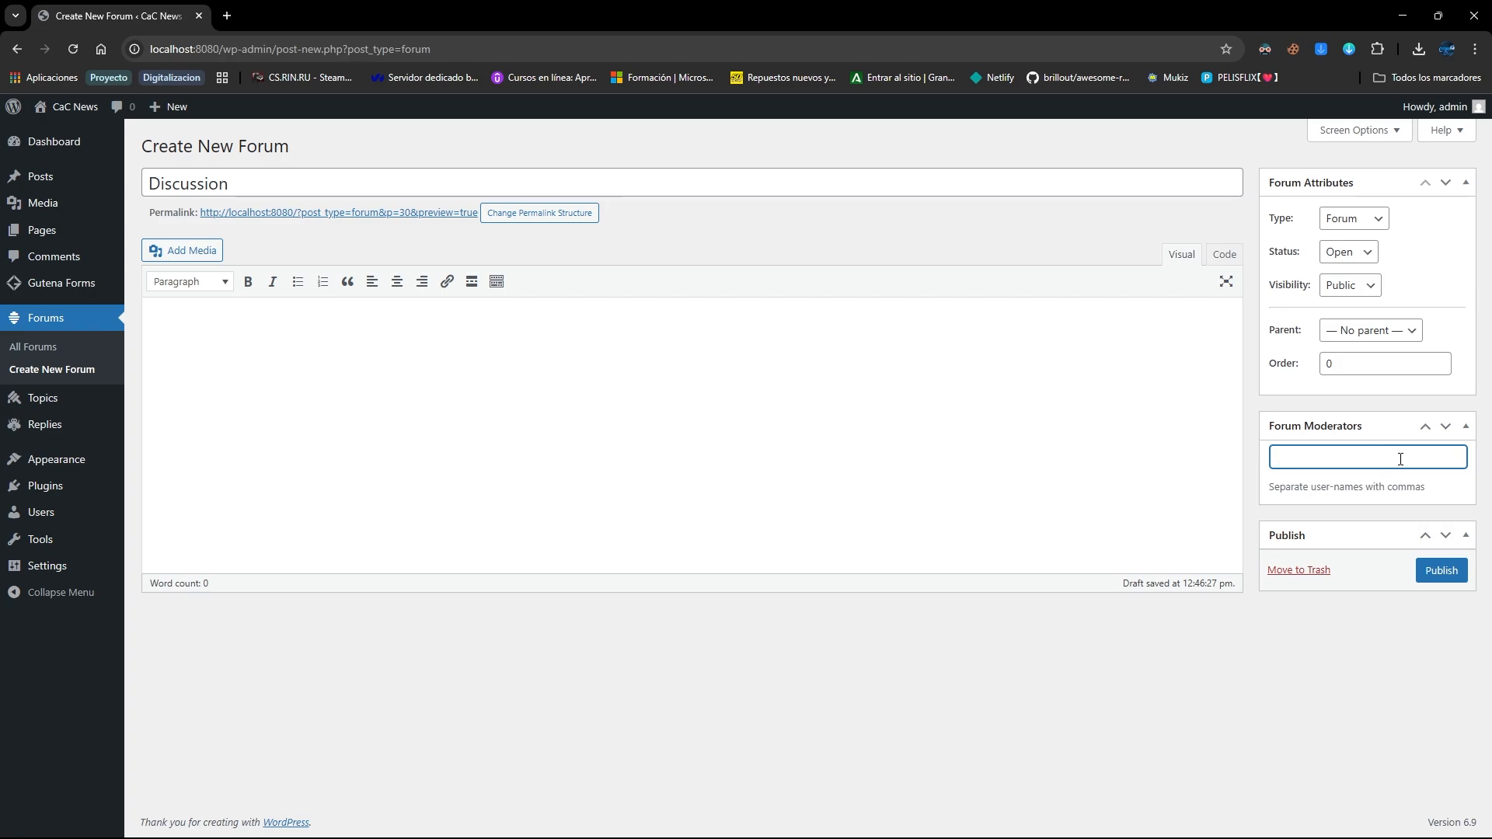
key("Return")
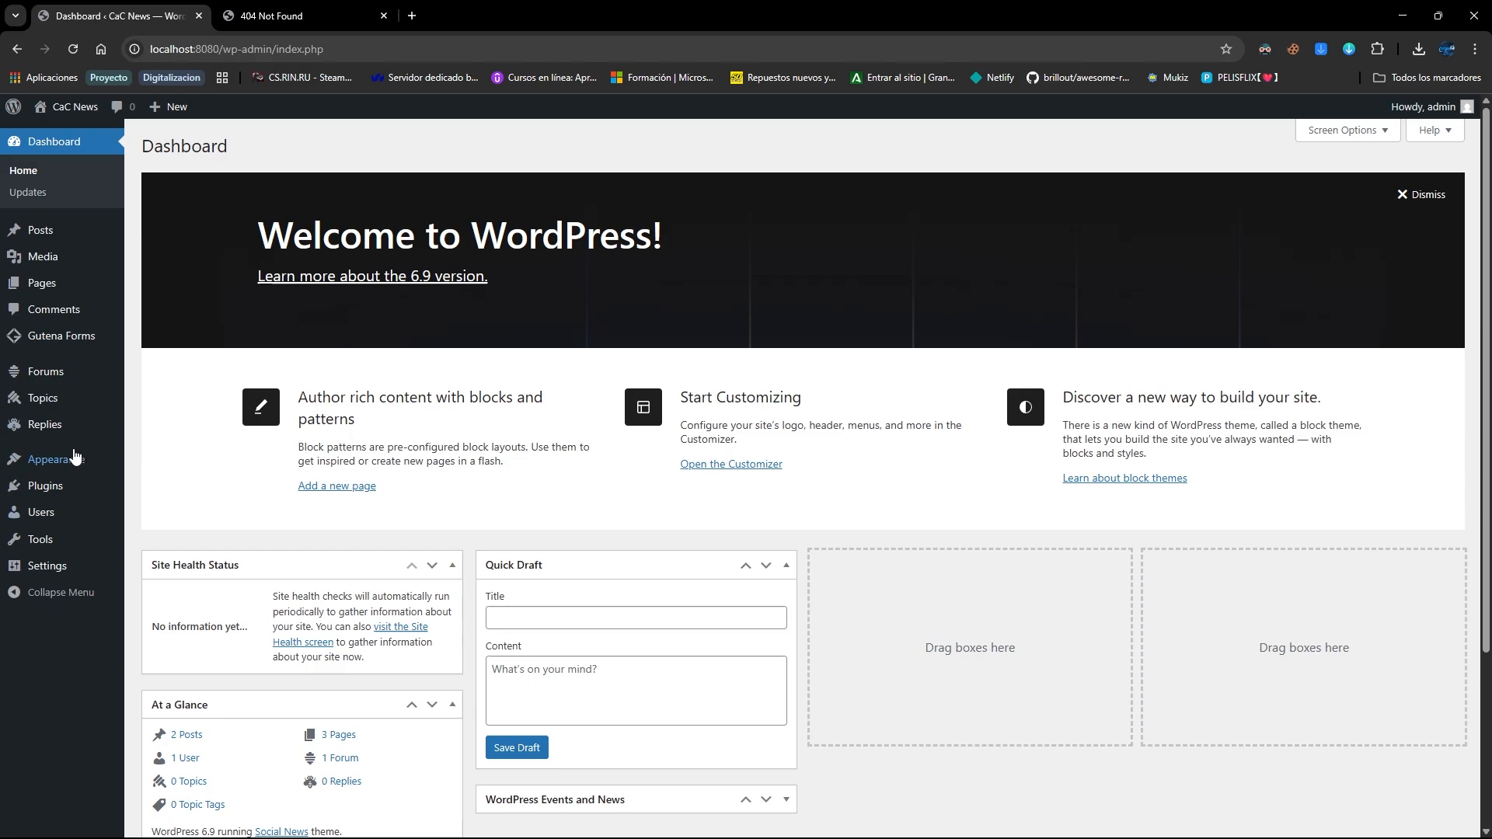
Create a menu named Nav Bar and tick the Blog and CaC – NEWS | Home Page pages
mouse_move(42, 459)
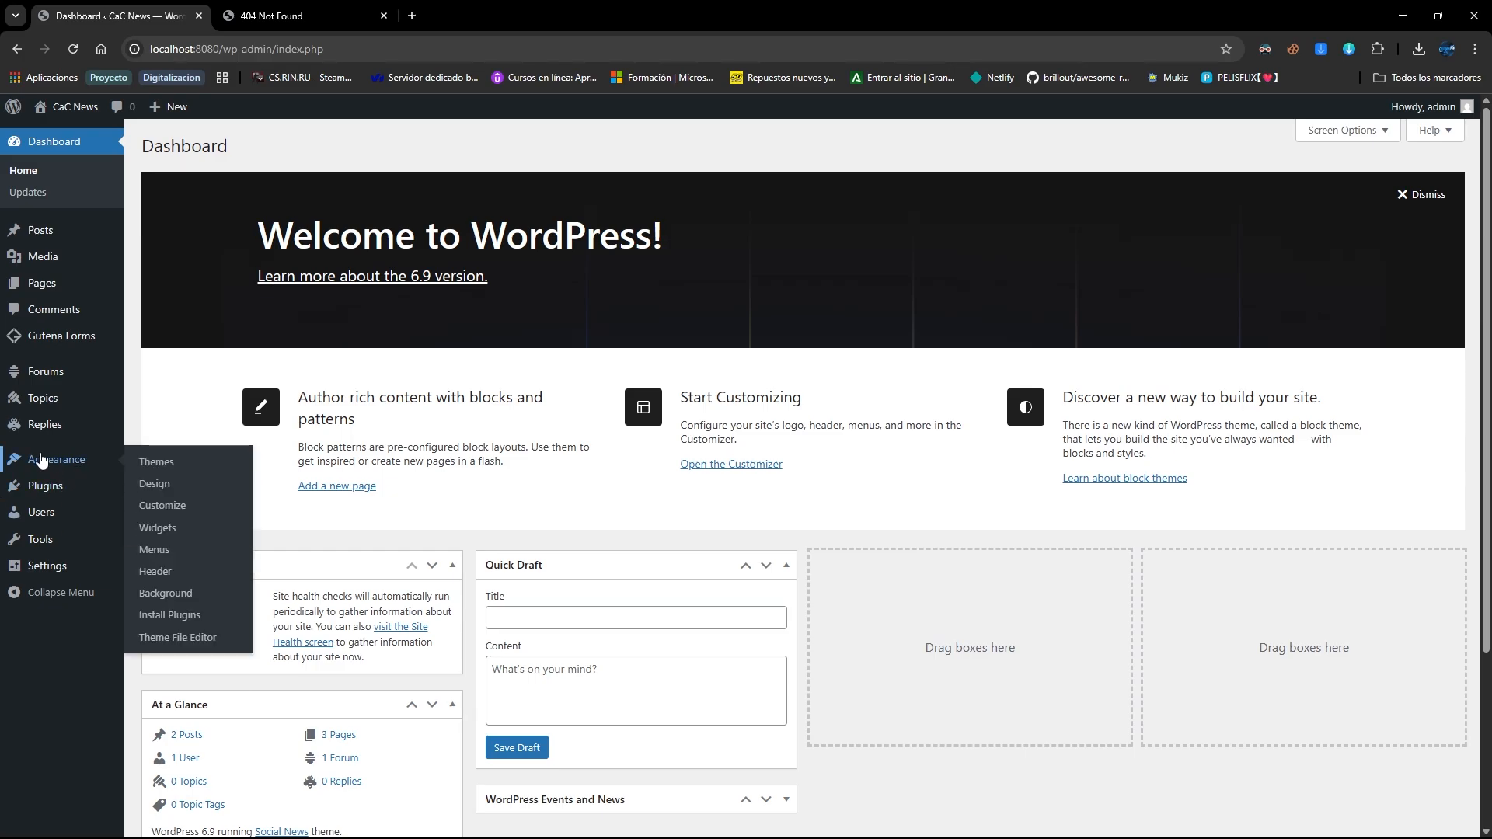
left_click(153, 549)
left_click(497, 319)
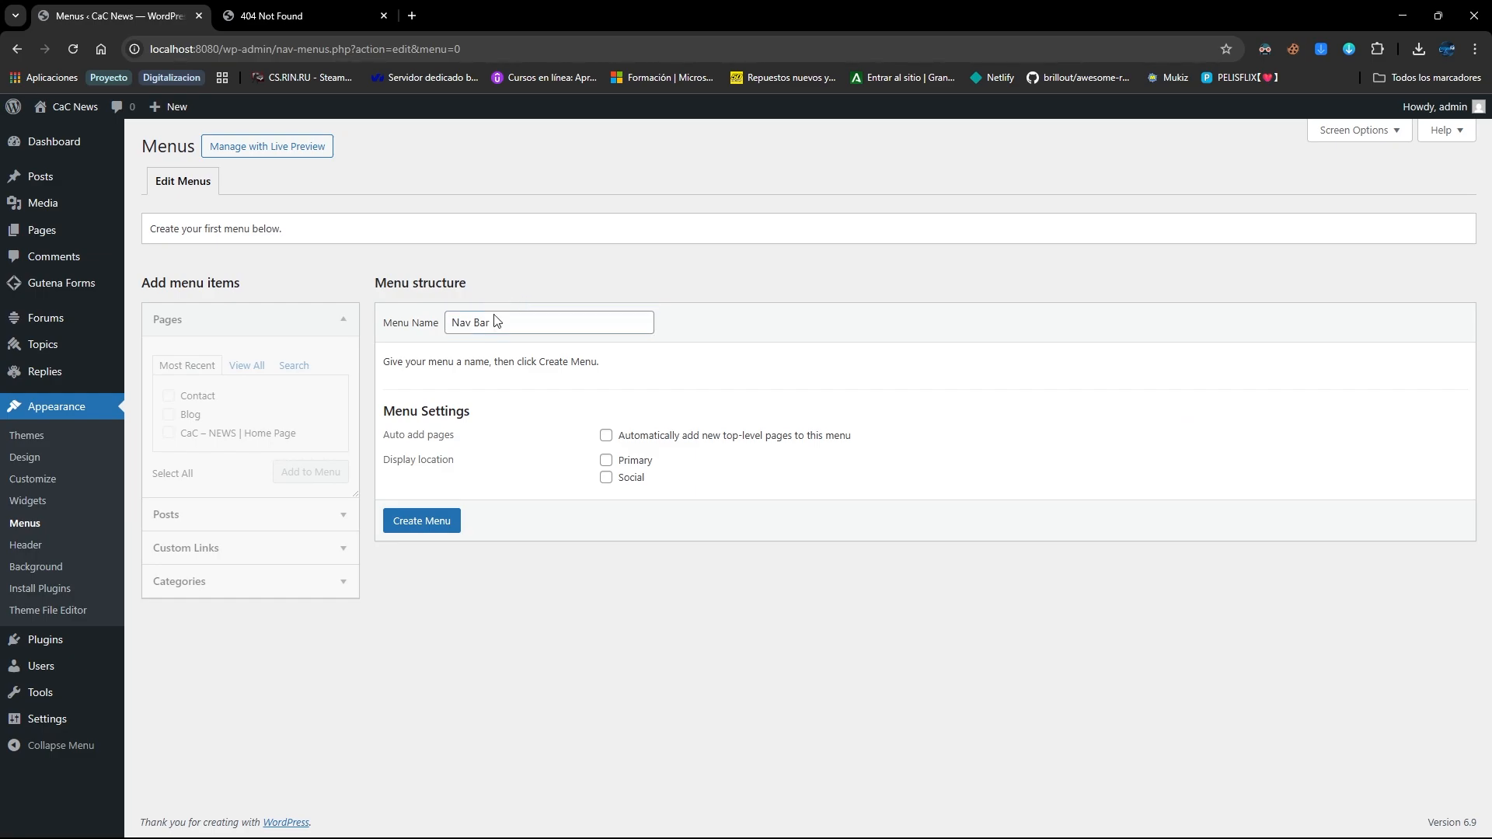
left_click(433, 520)
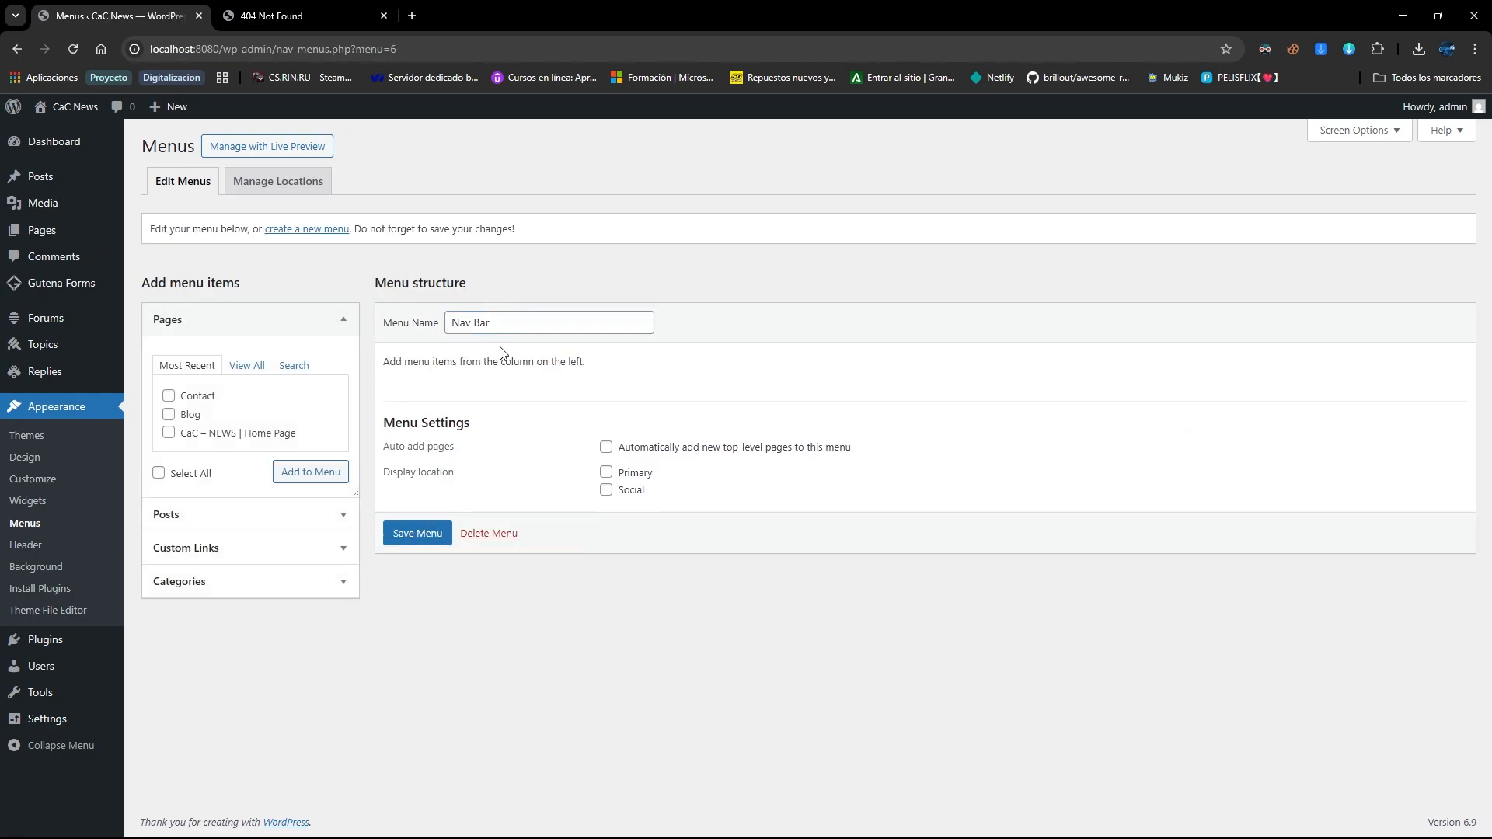
left_click(188, 419)
left_click(191, 438)
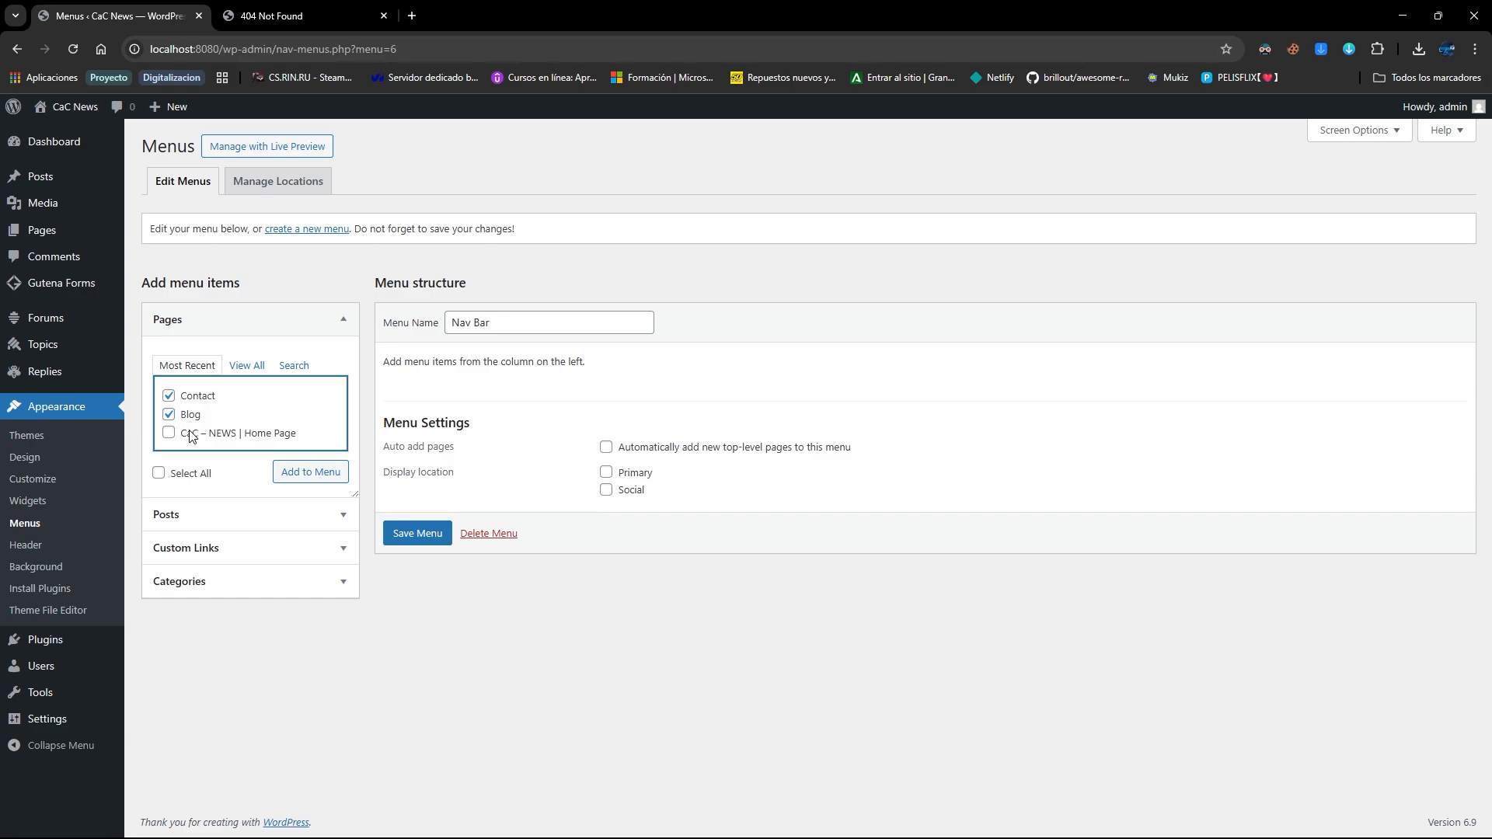
left_click(253, 553)
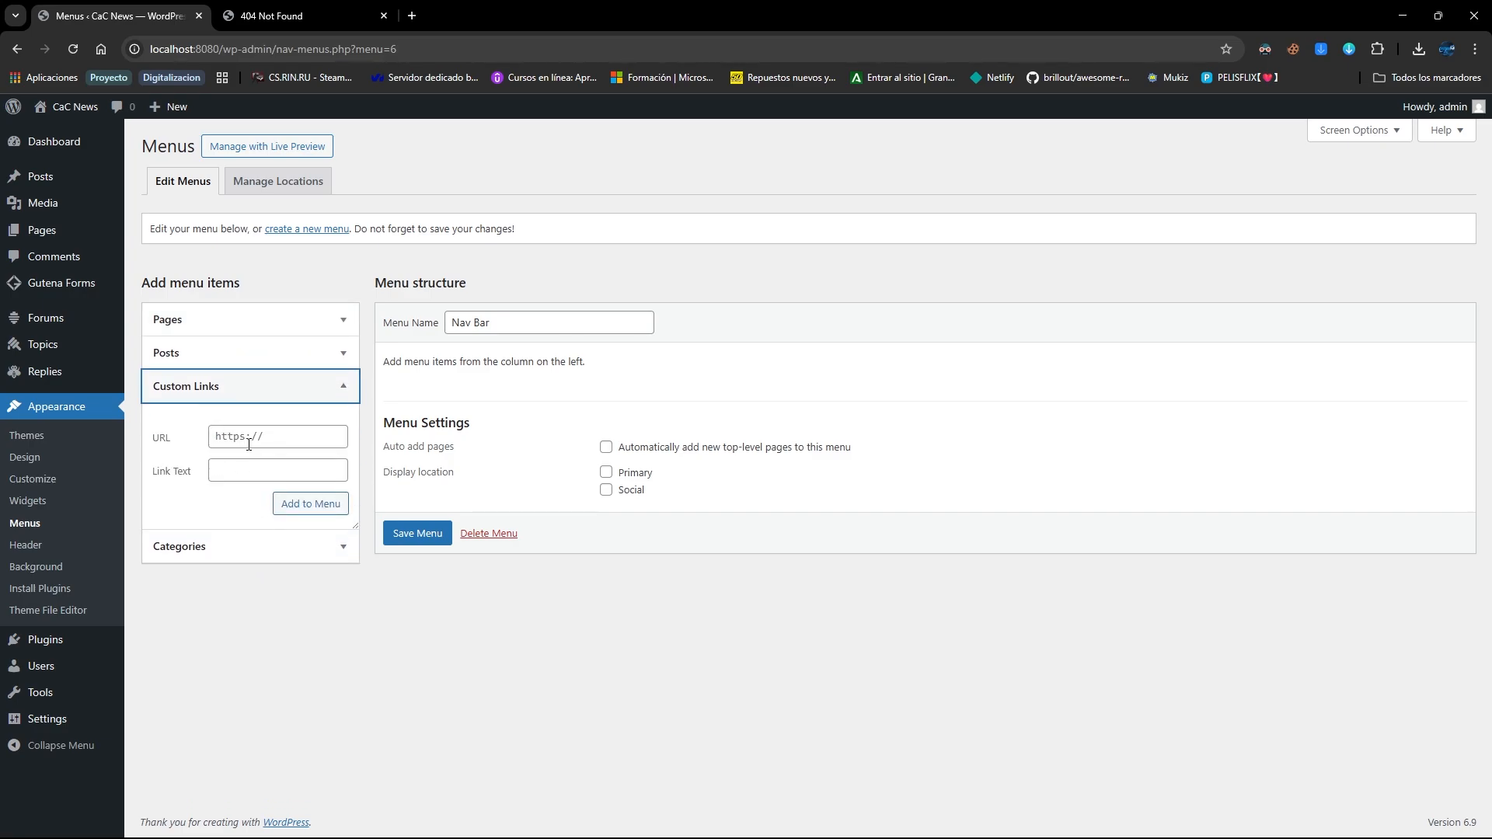
left_click(285, 469)
type("http://localhost:8080/forums/")
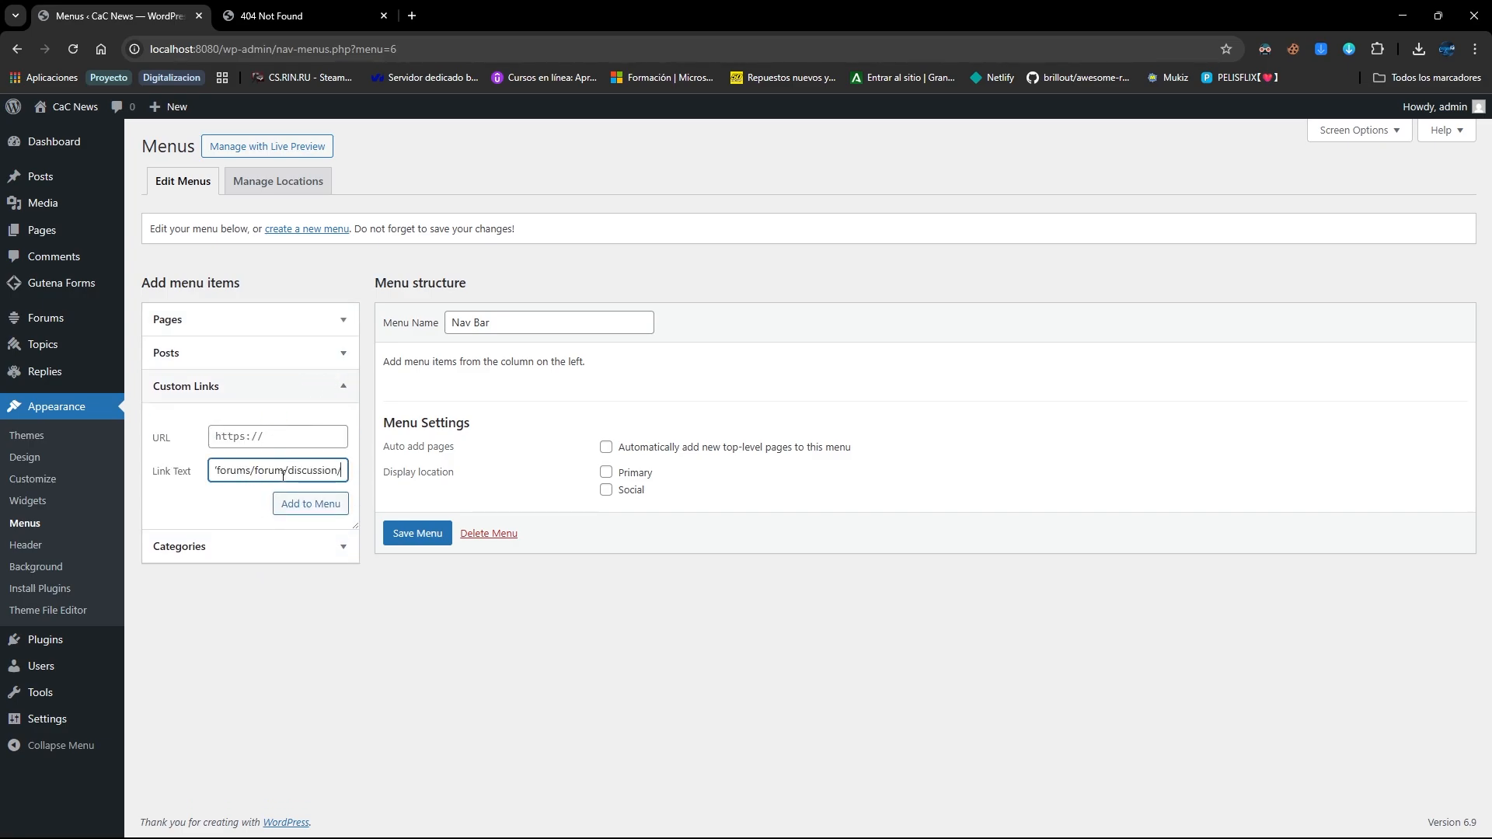
key("ctrl+a")
left_click(324, 472)
left_click_drag(324, 472, 211, 473)
key("BackSpace")
type("f")
key("ctrl+a")
type("http://localhost:8080/forums/forum/discussion/")
left_click_drag(250, 472, 151, 471)
key("BackSpace")
left_click(307, 505)
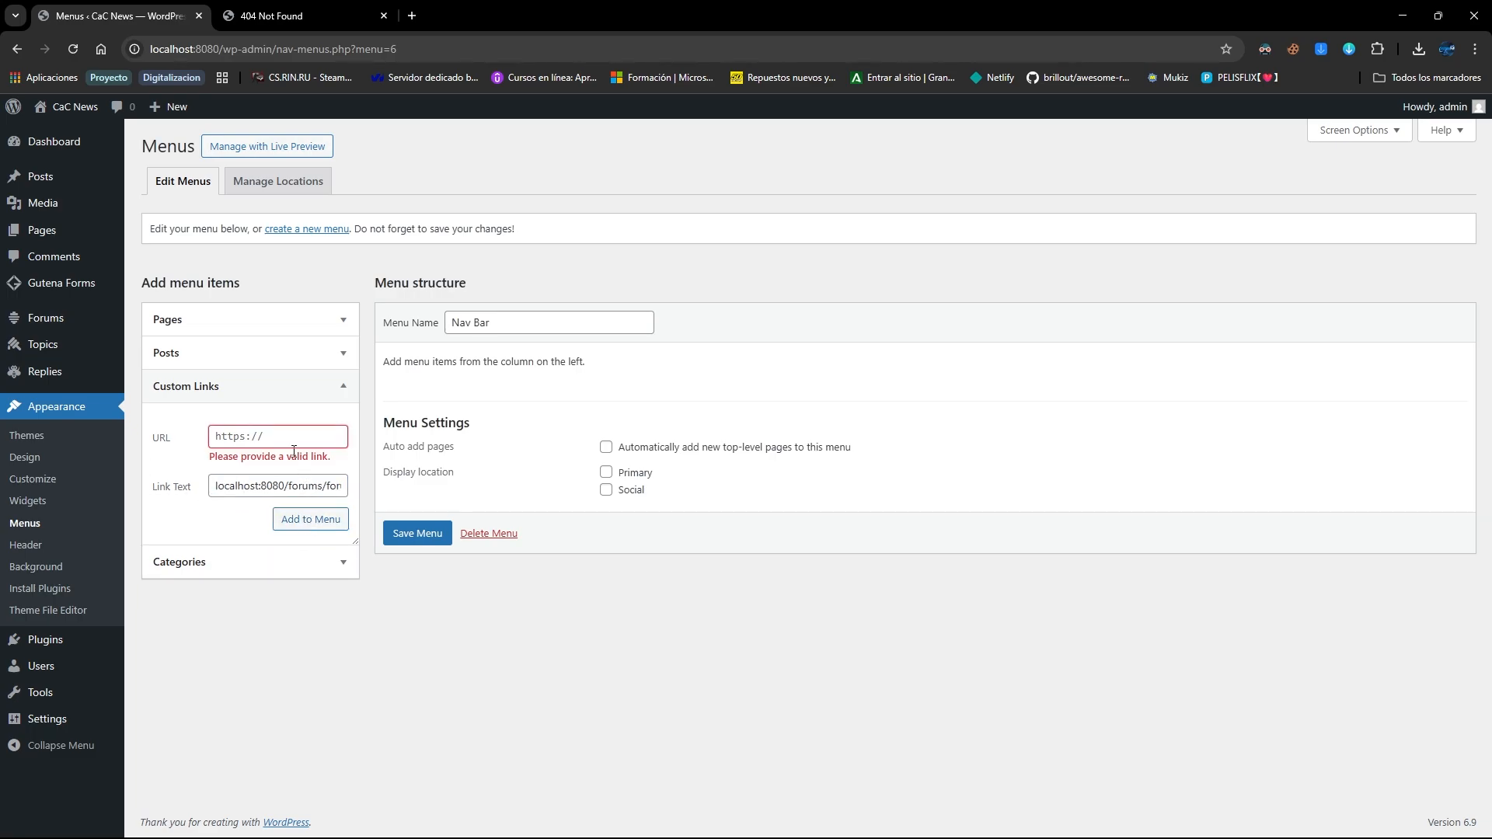
Put the forum discussion address into the custom link URL field and add it to the menu
left_click_drag(249, 481, 396, 470)
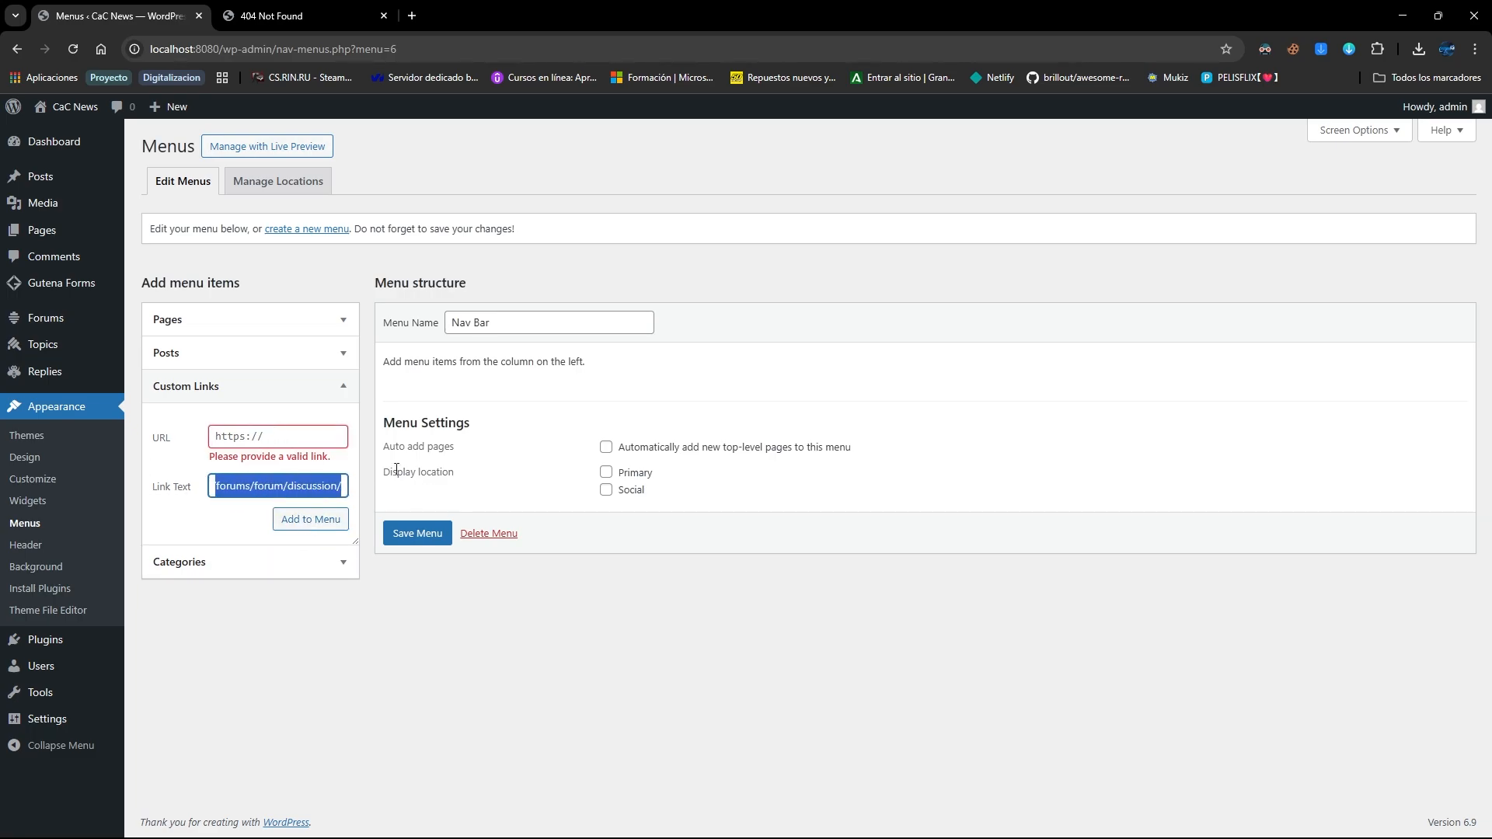
left_click(293, 433)
type("https:")
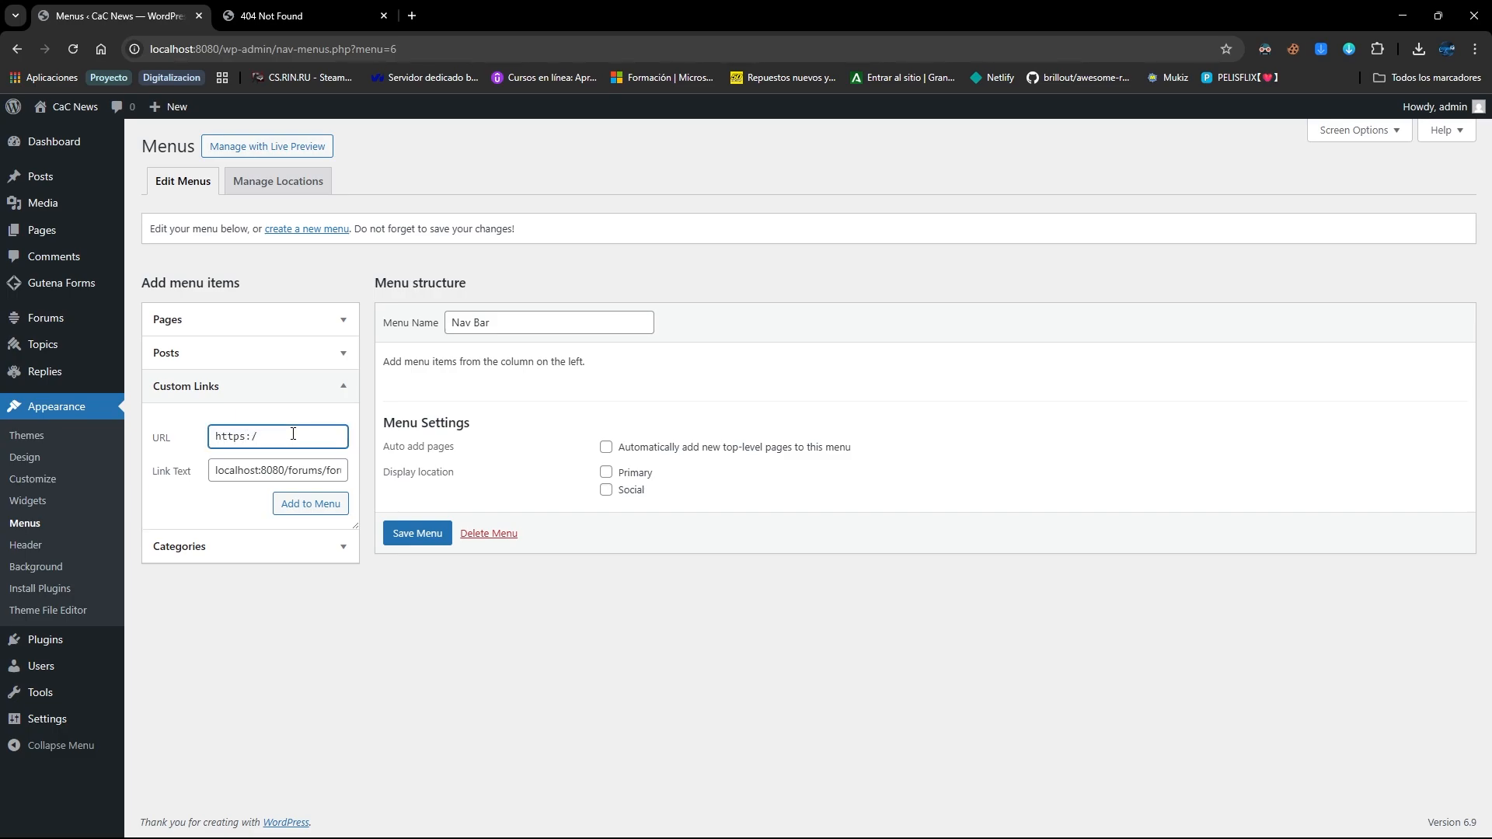
type("/")
key("ctrl+v")
left_click(306, 504)
Rename the new link's Navigation Label to 'Discussion' and save the Nav Bar menu
triple_click(286, 462)
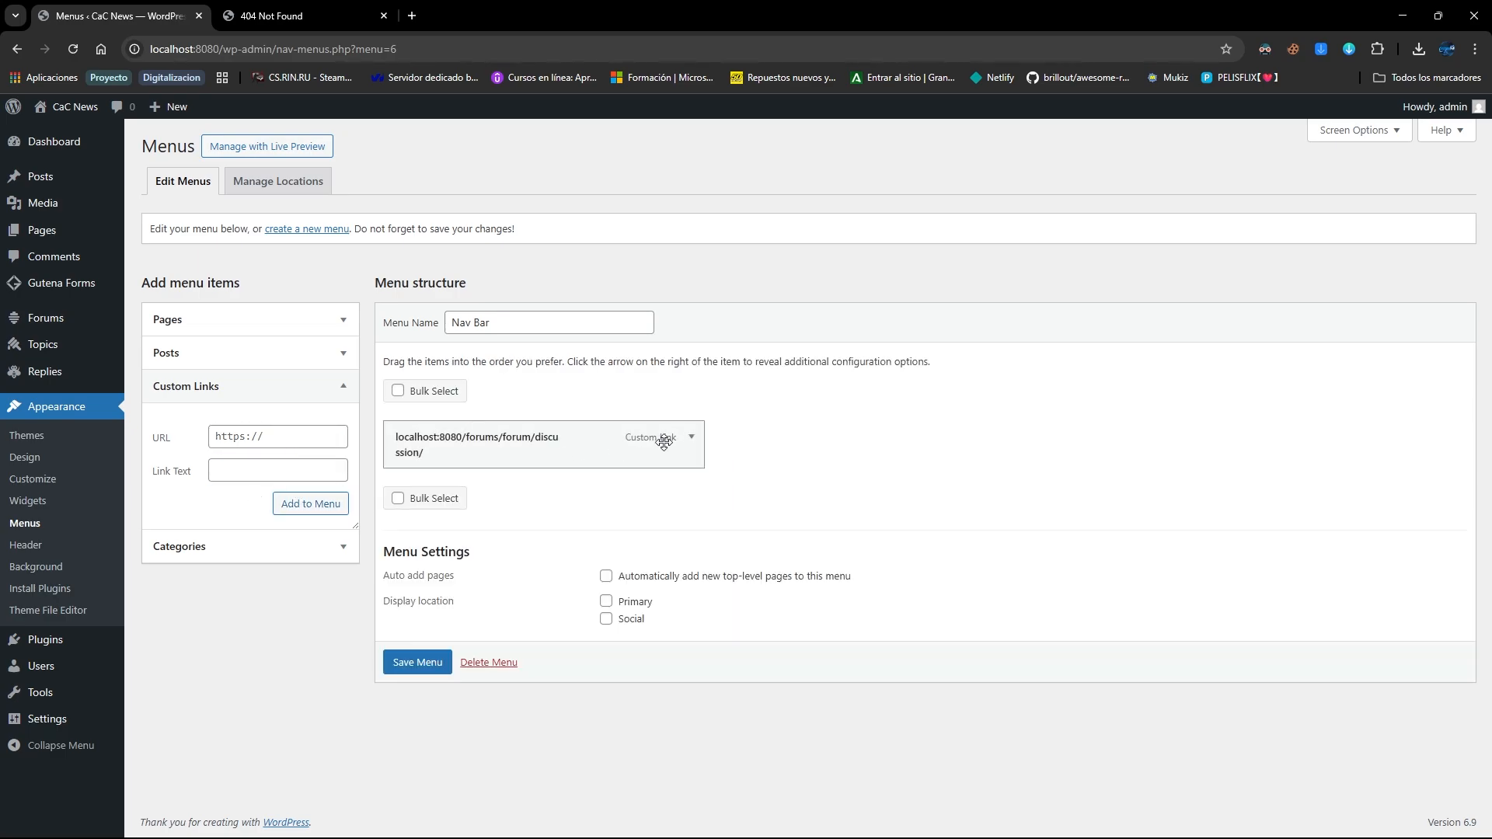
left_click(684, 439)
left_click_drag(602, 550, 398, 530)
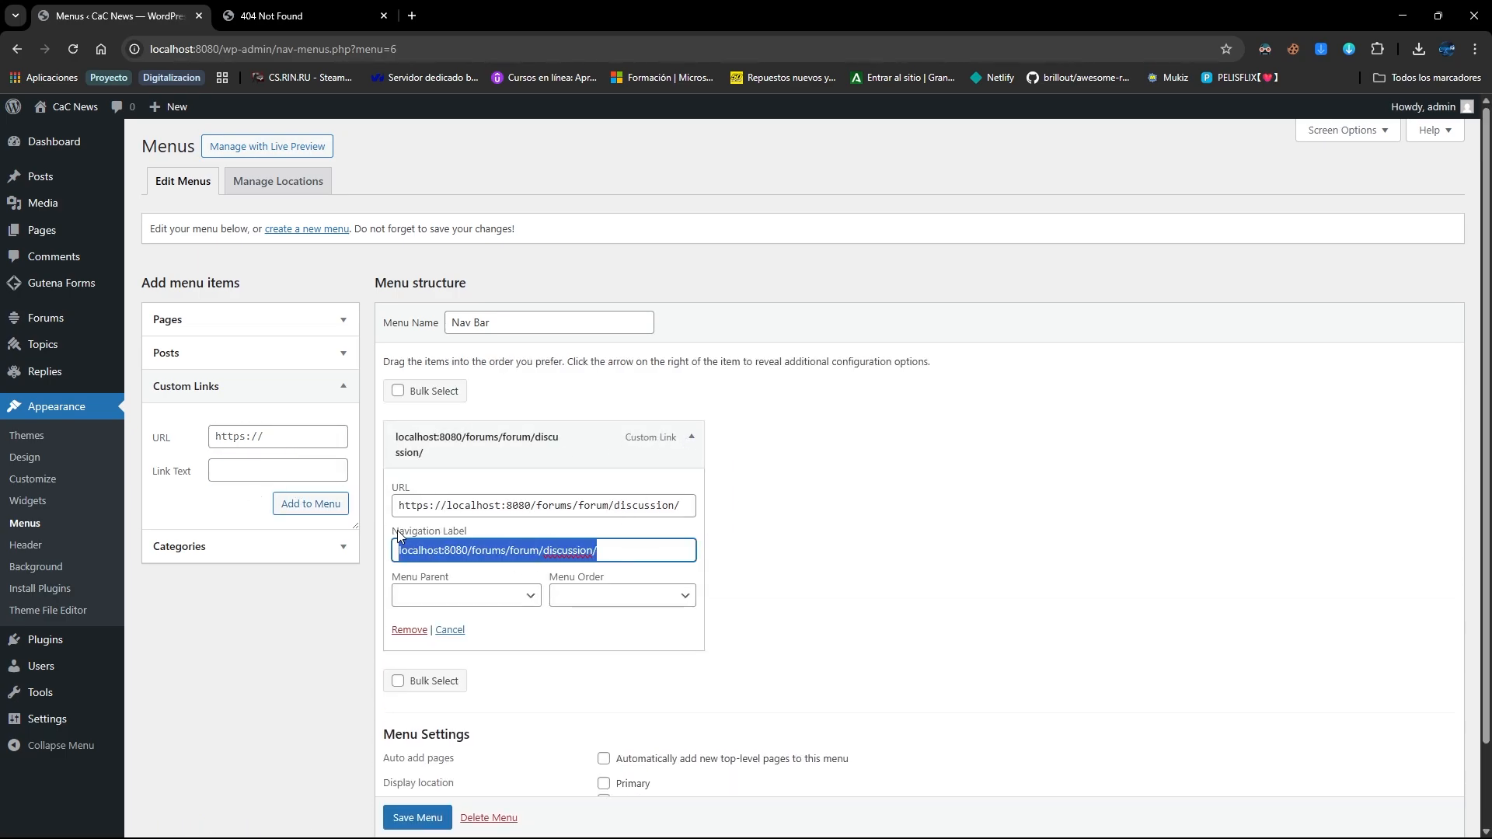
type("Discussio")
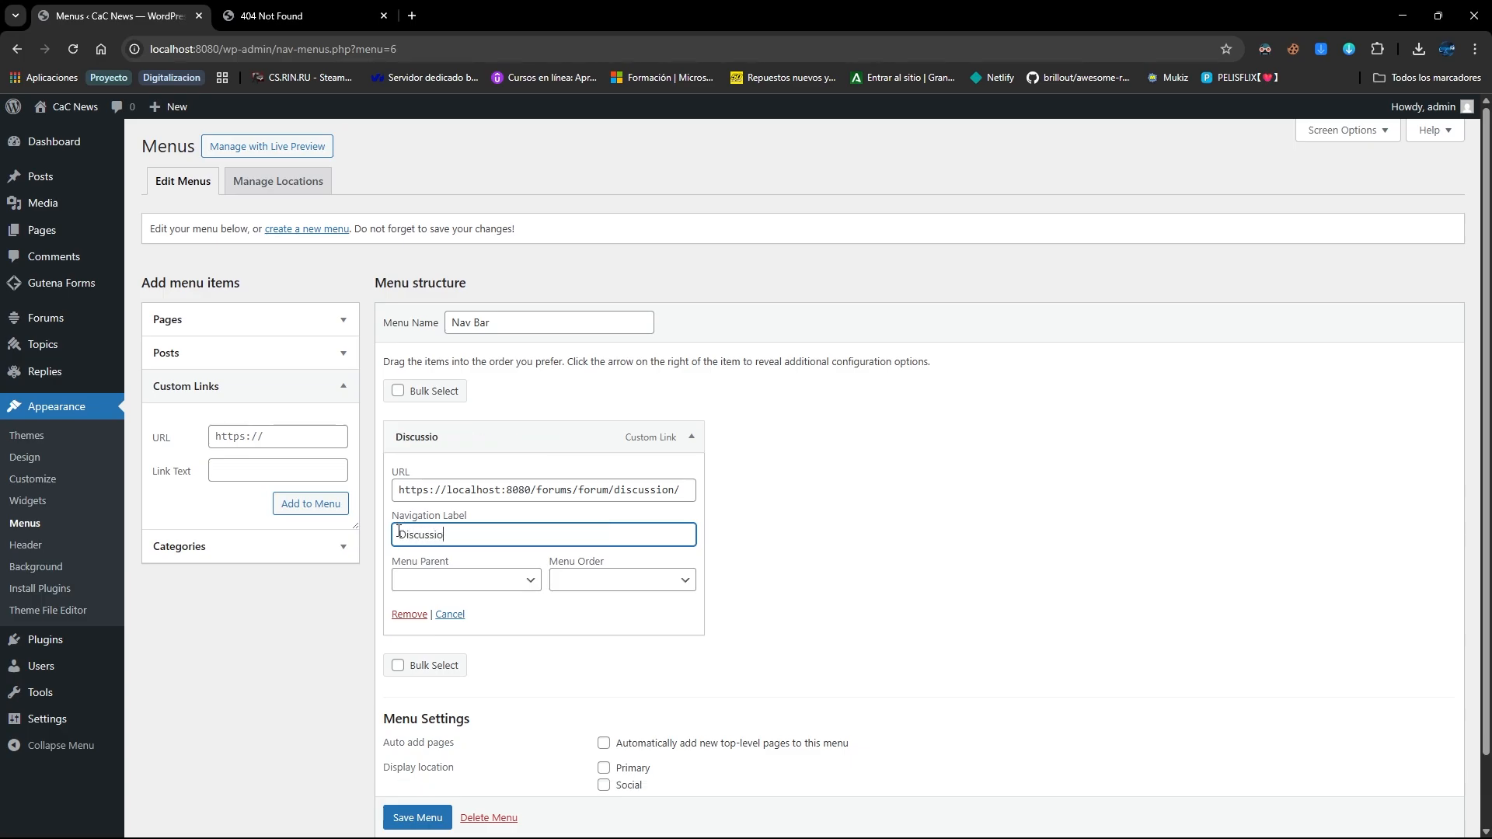
type("n")
scroll(443, 583, "down", 1)
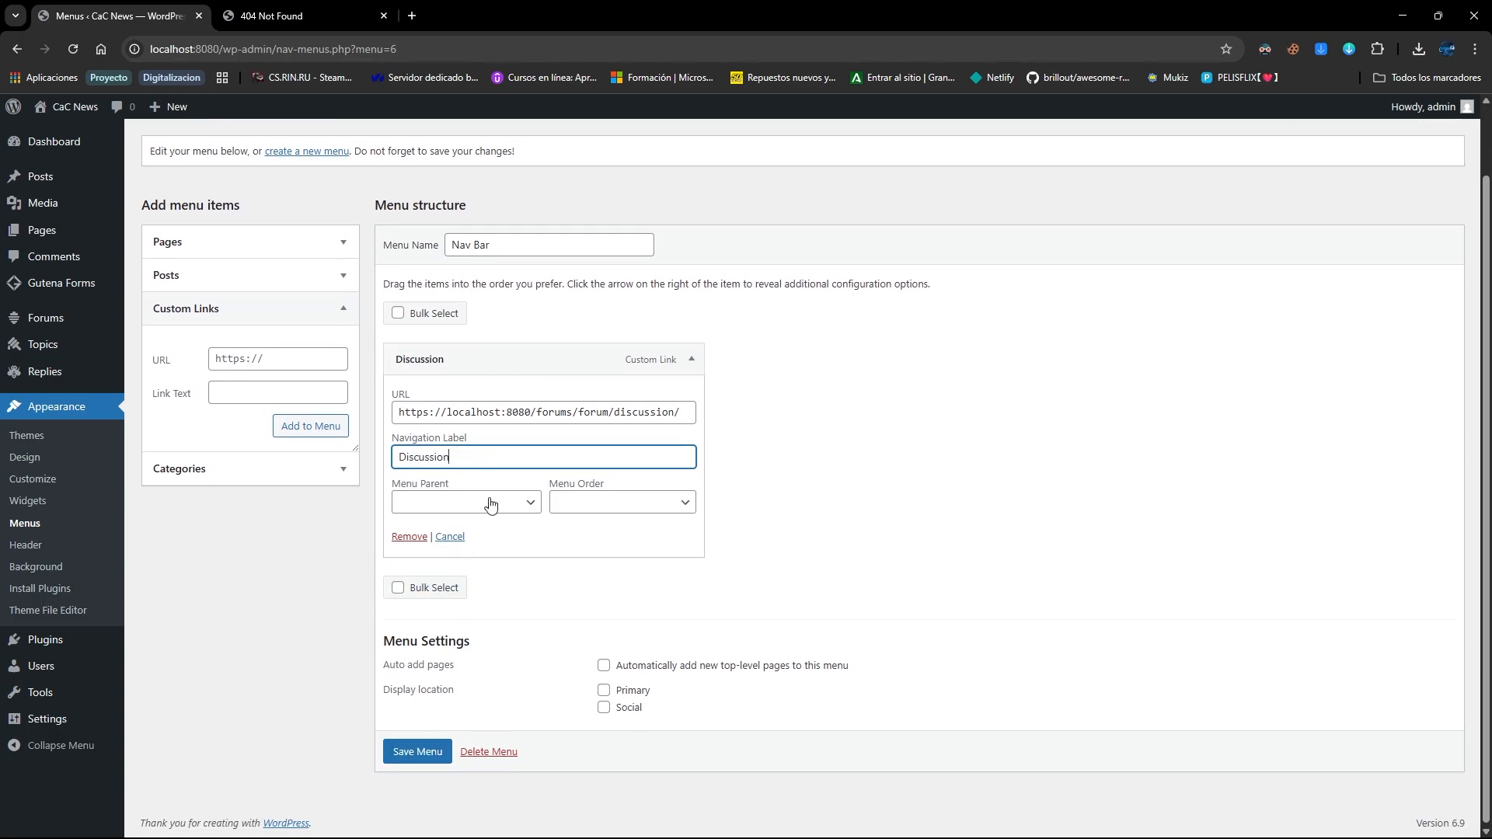
left_click(587, 342)
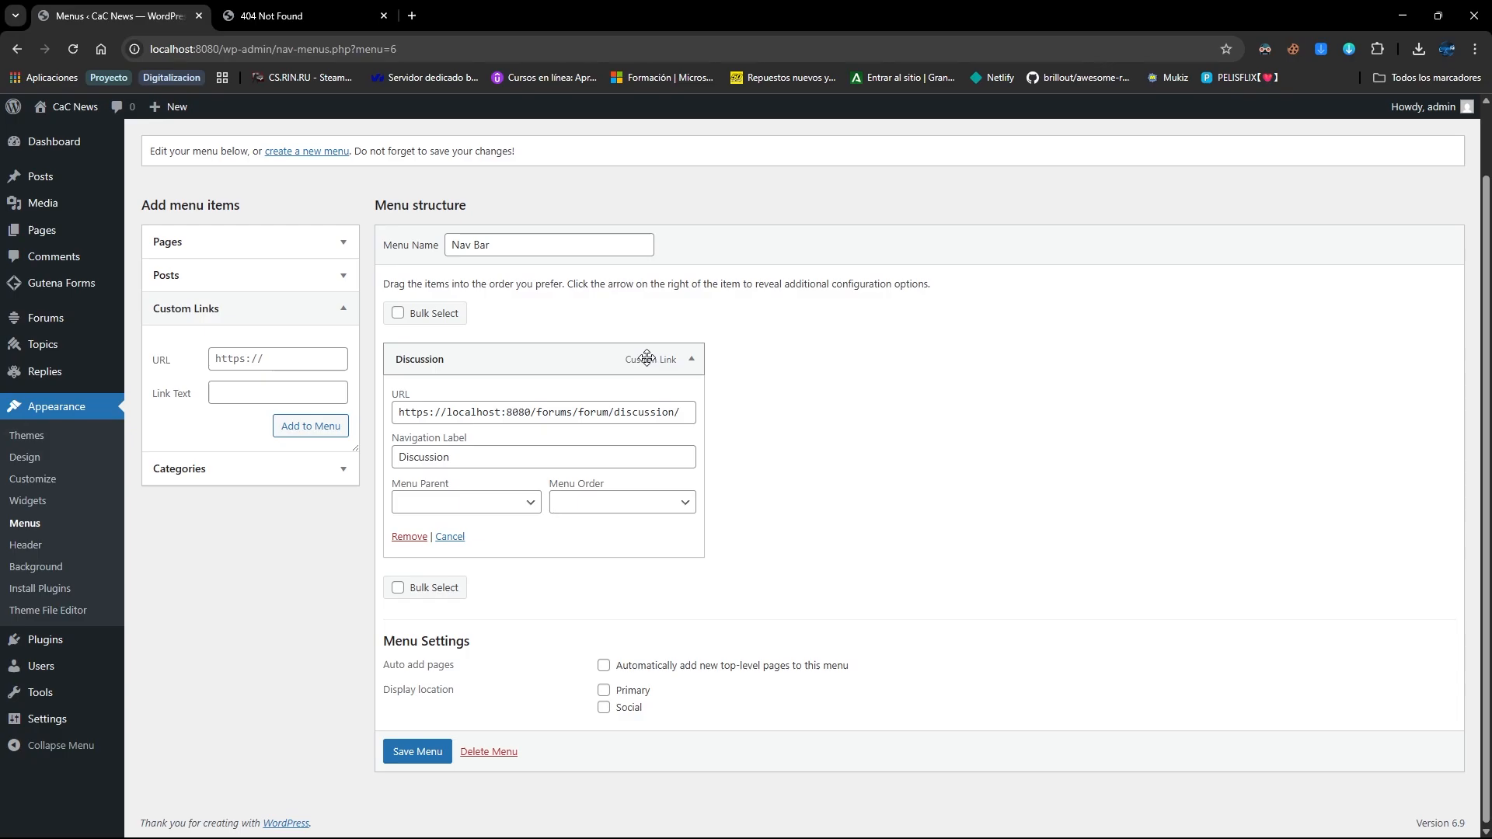
left_click(417, 751)
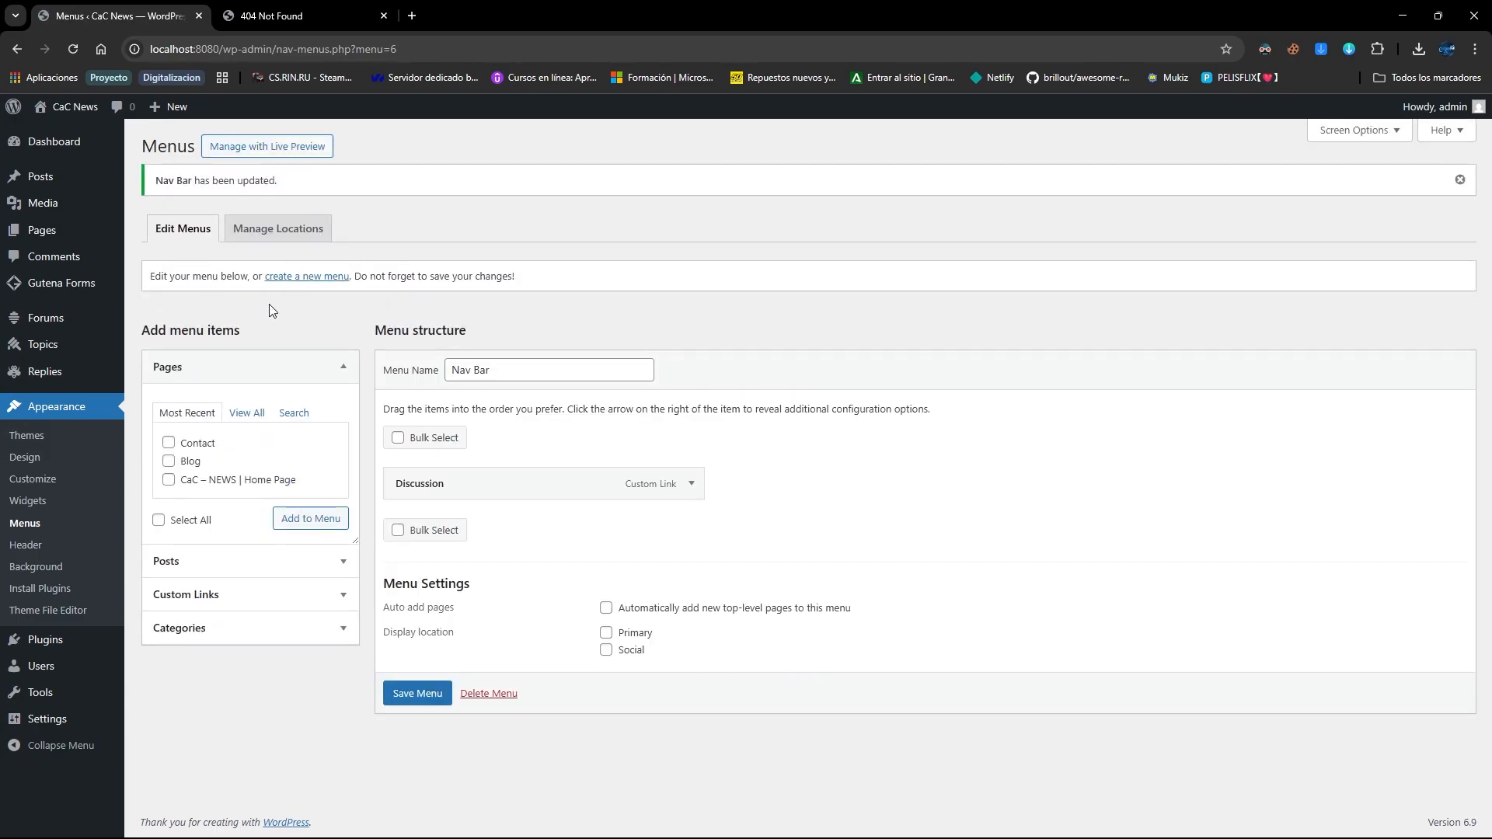
Add the Home Page, Contact and Blog pages to Nav Bar, ordered Home, Contact, Blog, Discussion
left_click(236, 368)
left_click(221, 368)
left_click(187, 443)
left_click(186, 444)
left_click(183, 462)
left_click(296, 525)
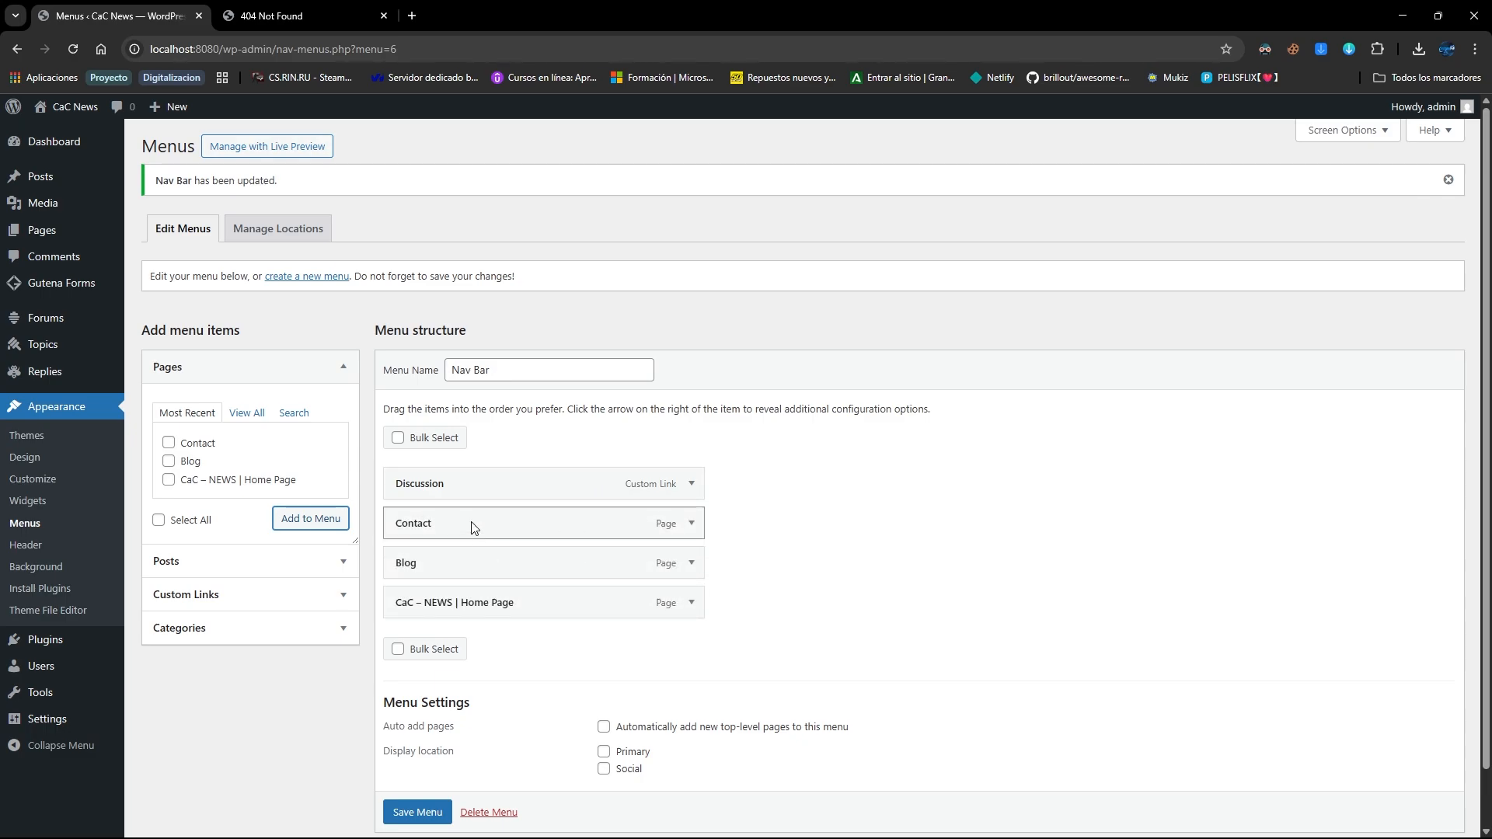
left_click_drag(471, 608, 471, 478)
left_click_drag(456, 569, 457, 519)
left_click_drag(460, 595, 449, 526)
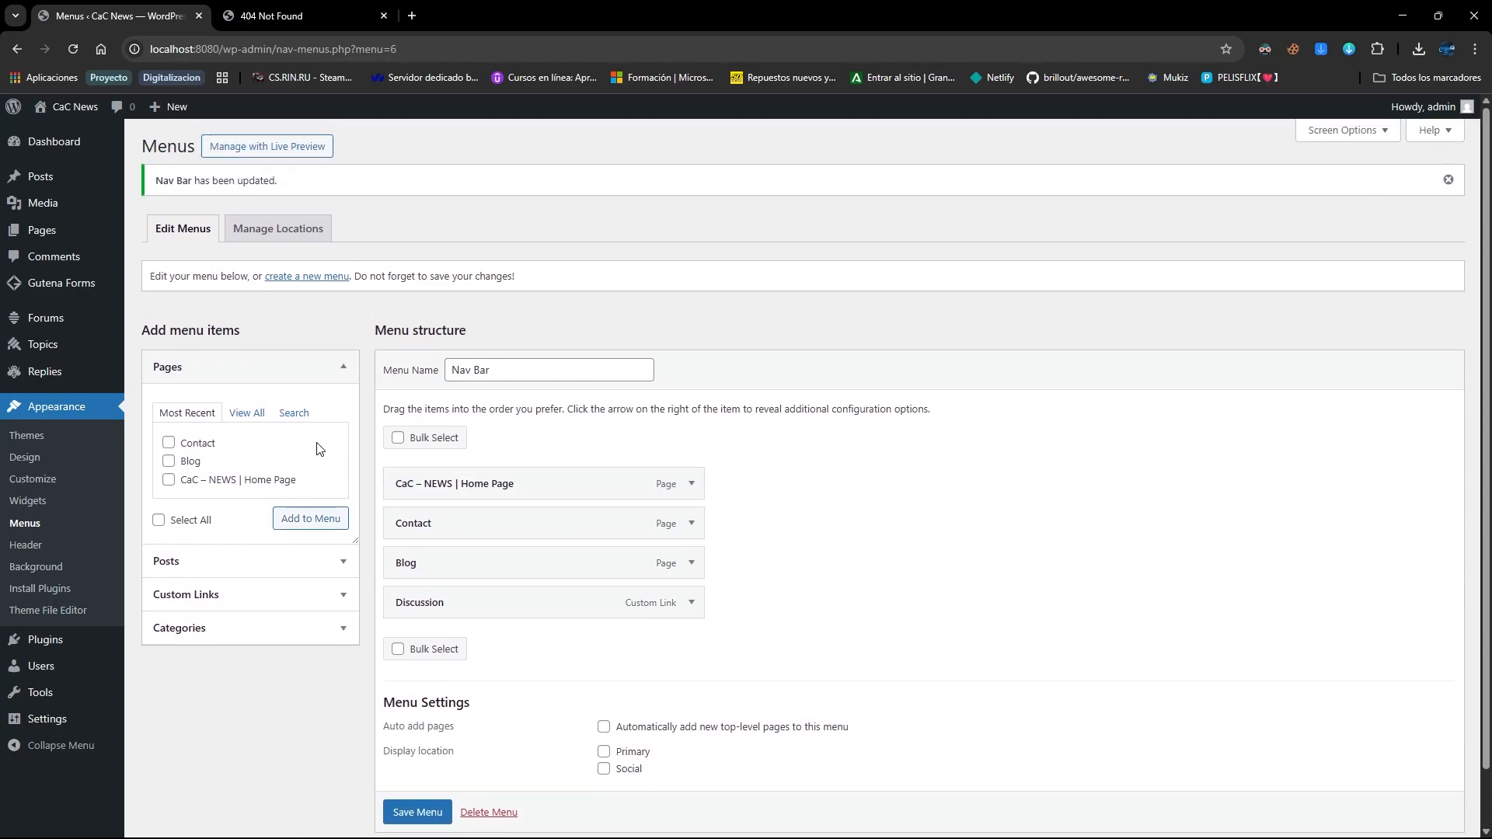
Add both train accident posts to the Nav Bar menu
left_click(236, 561)
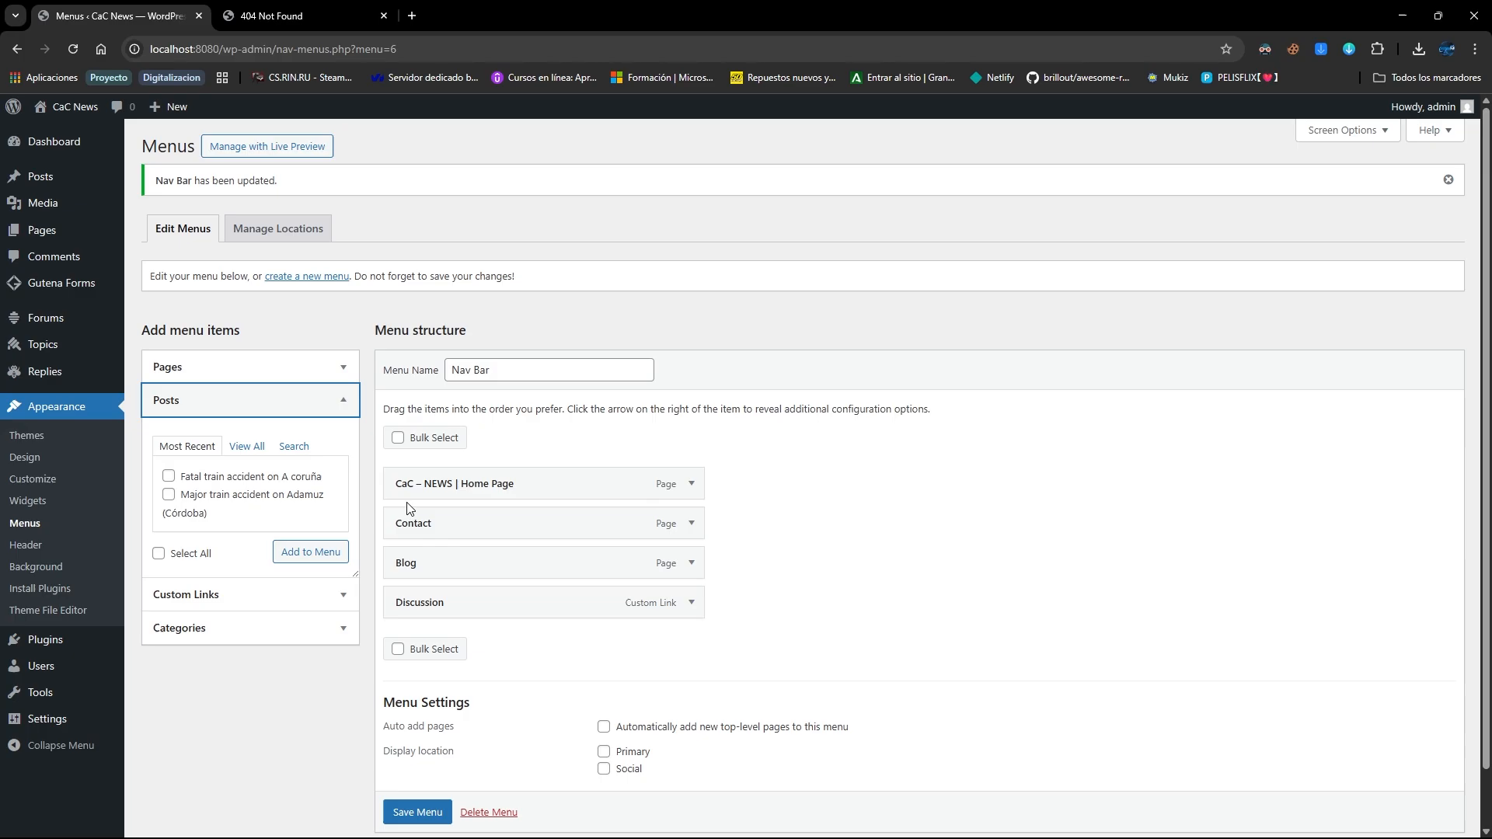
left_click(692, 485)
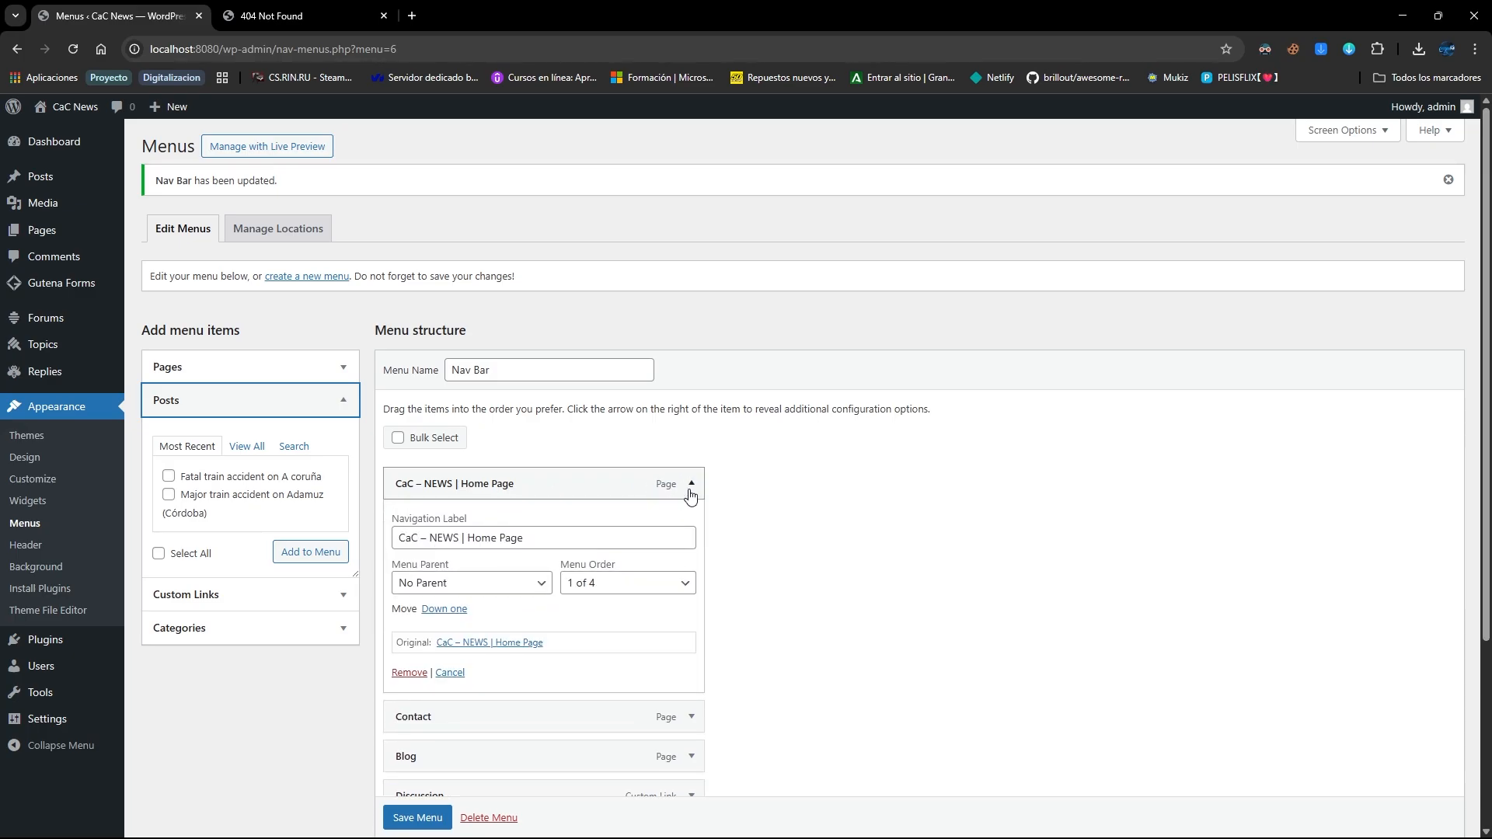
left_click(691, 488)
left_click(691, 564)
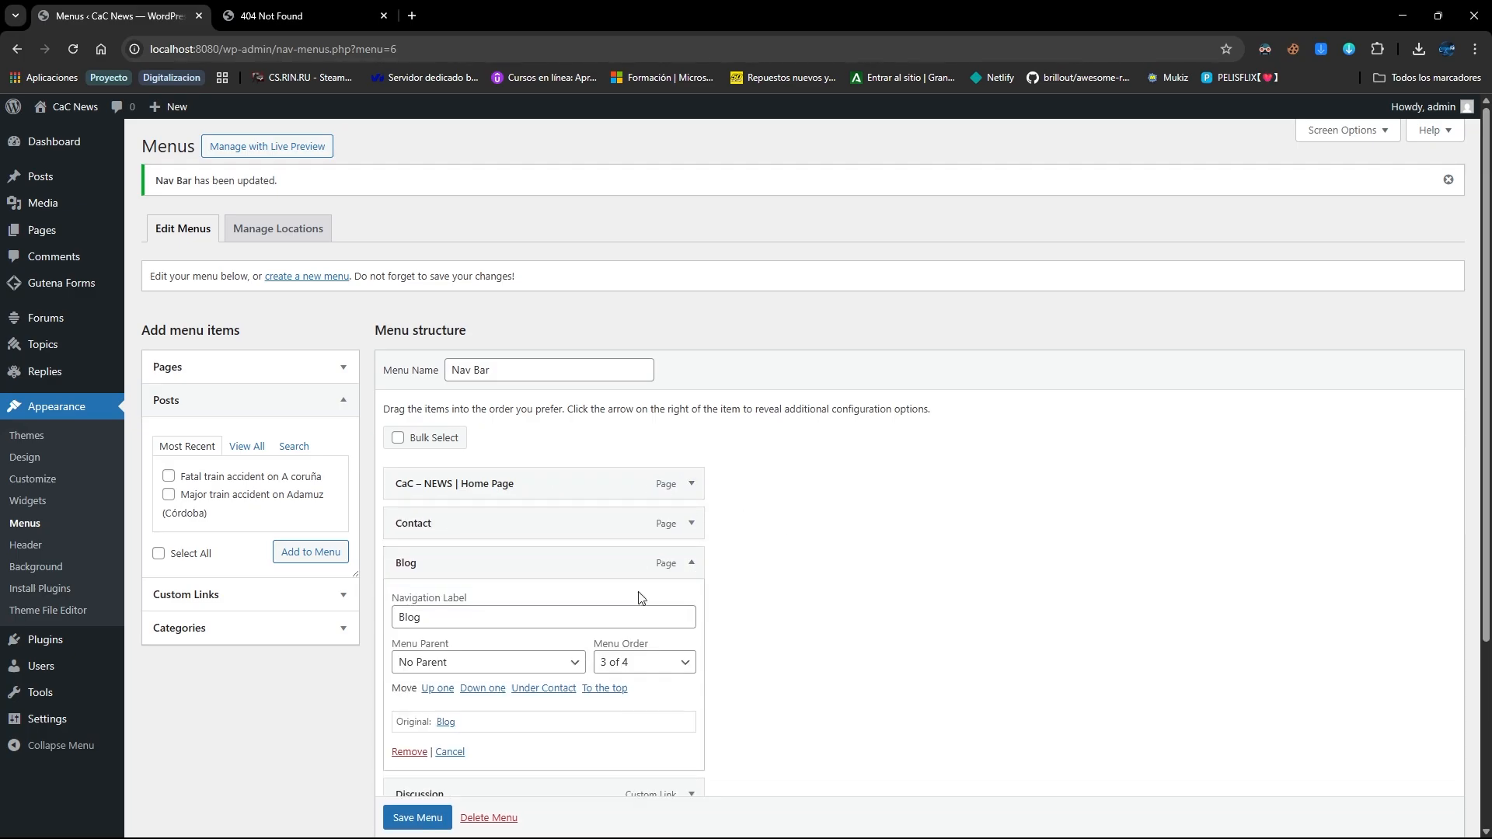
left_click(692, 566)
left_click(187, 482)
left_click(187, 480)
left_click(192, 497)
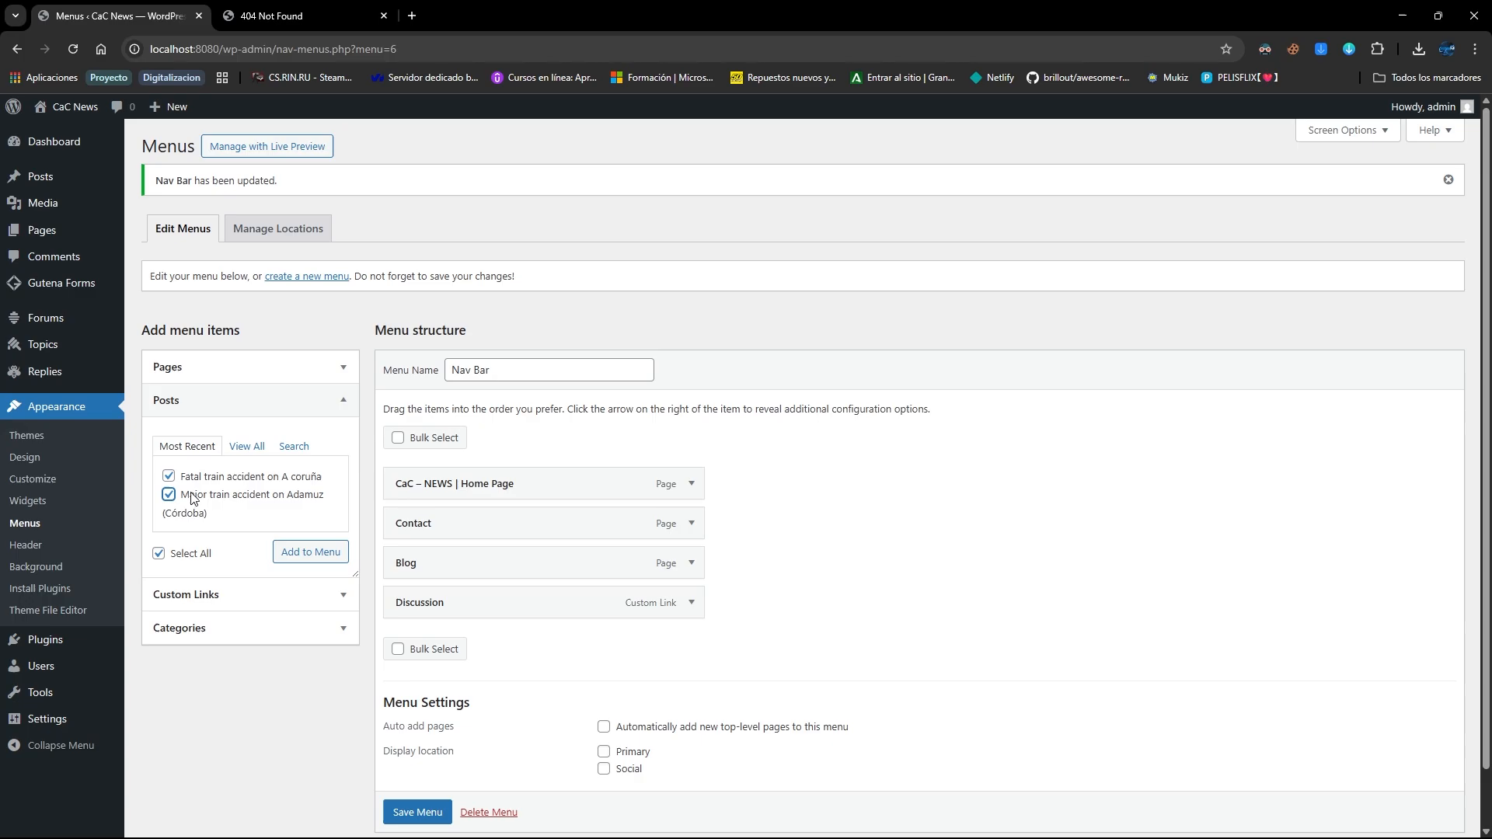
left_click(293, 554)
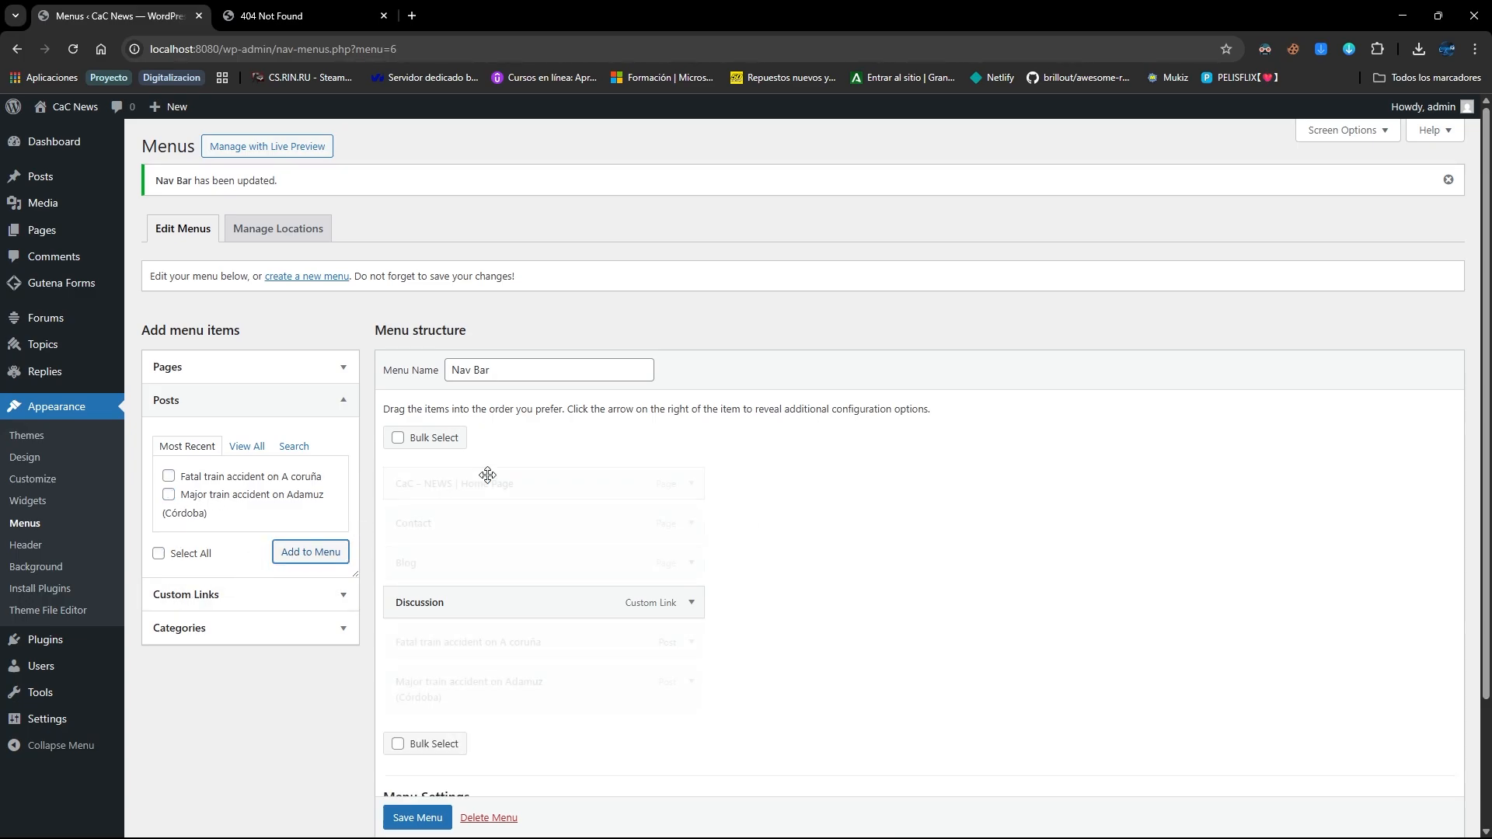
Add the News category, nest the two accident posts under it, and save the menu
scroll(466, 529, "down", 1)
left_click(258, 546)
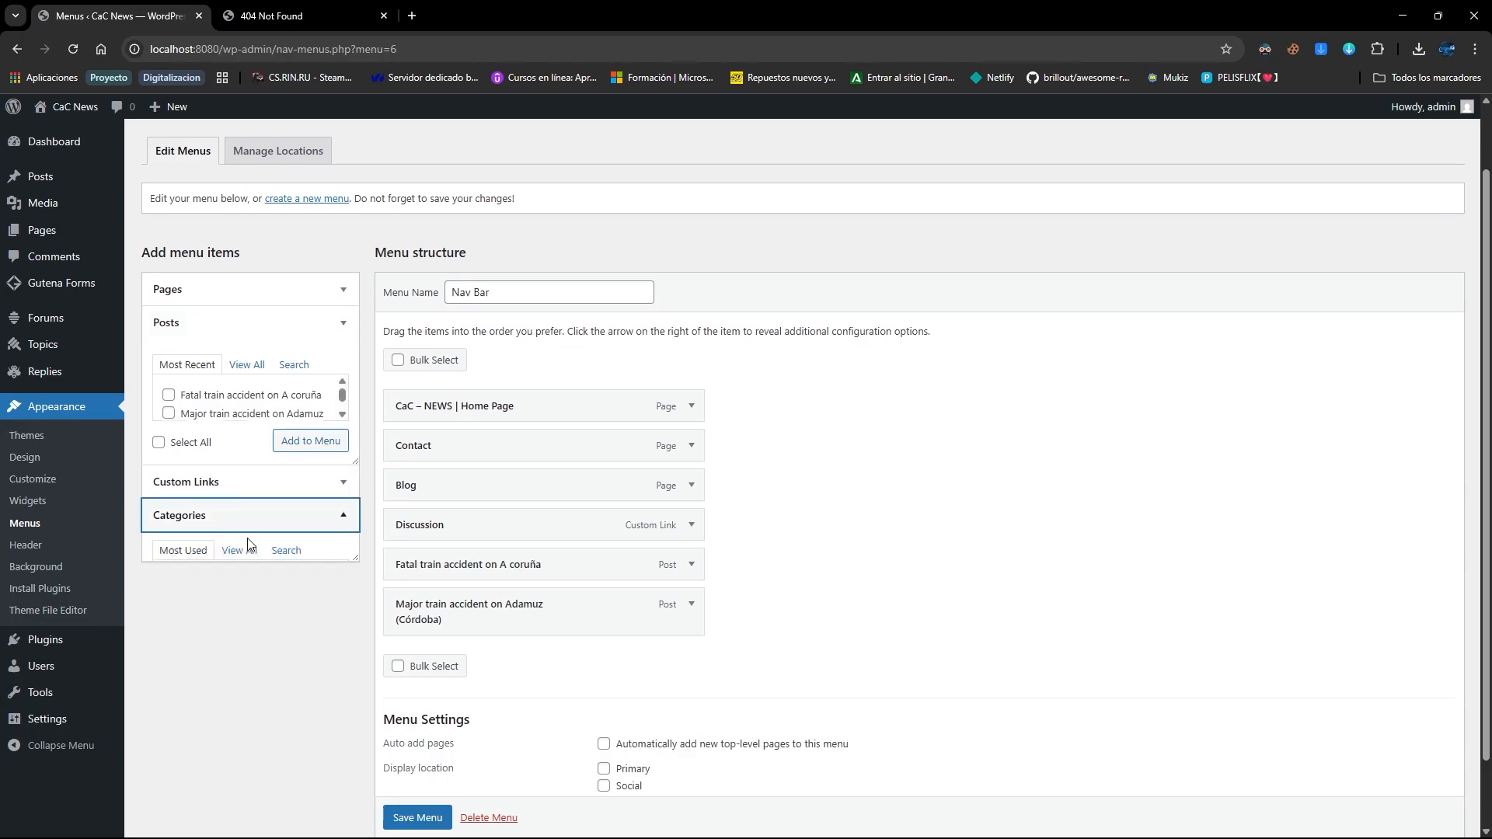
left_click(169, 465)
left_click(317, 529)
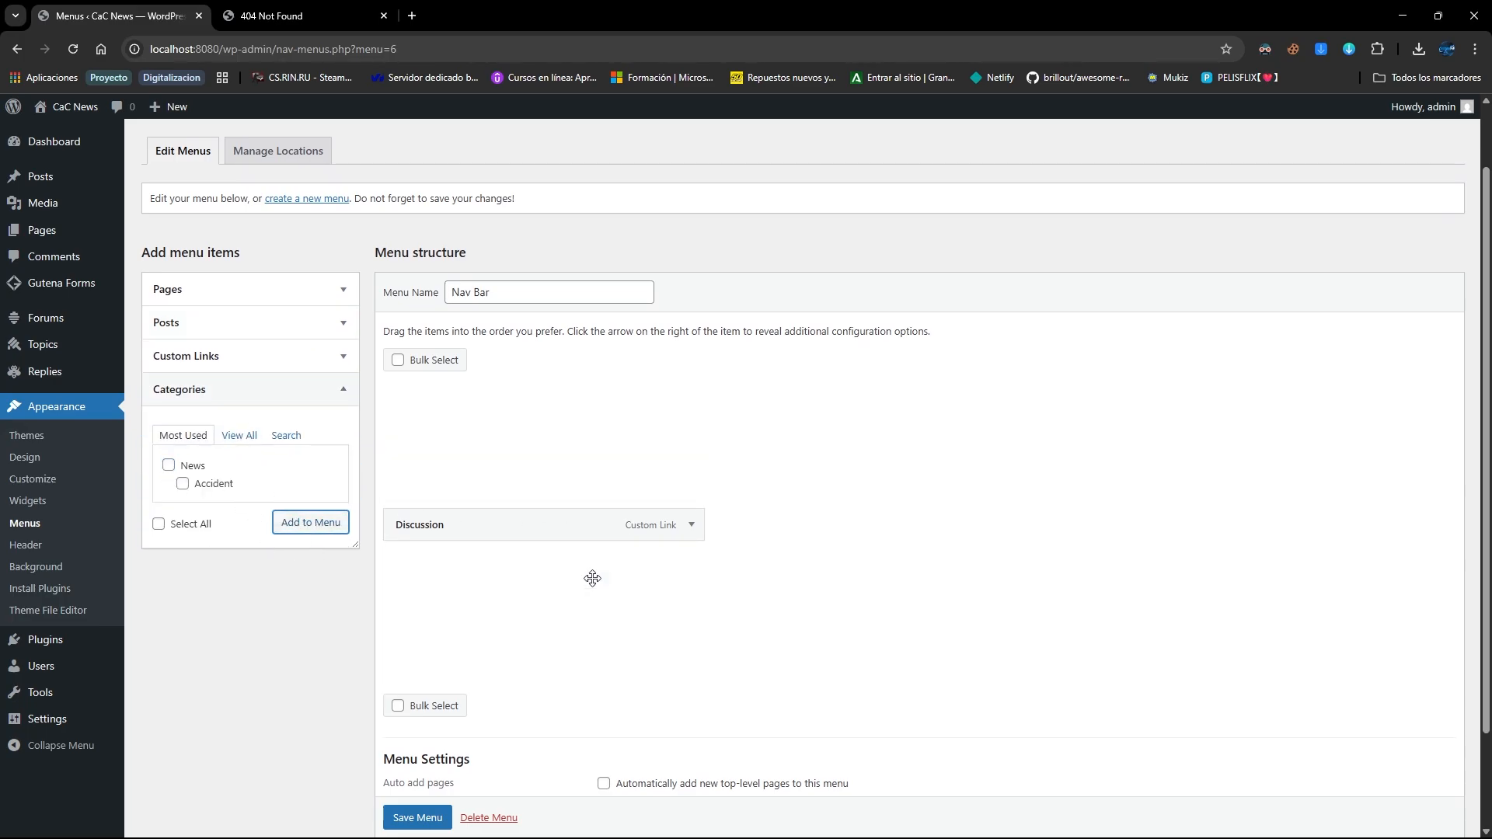
scroll(498, 559, "down", 1)
left_click_drag(457, 592, 487, 521)
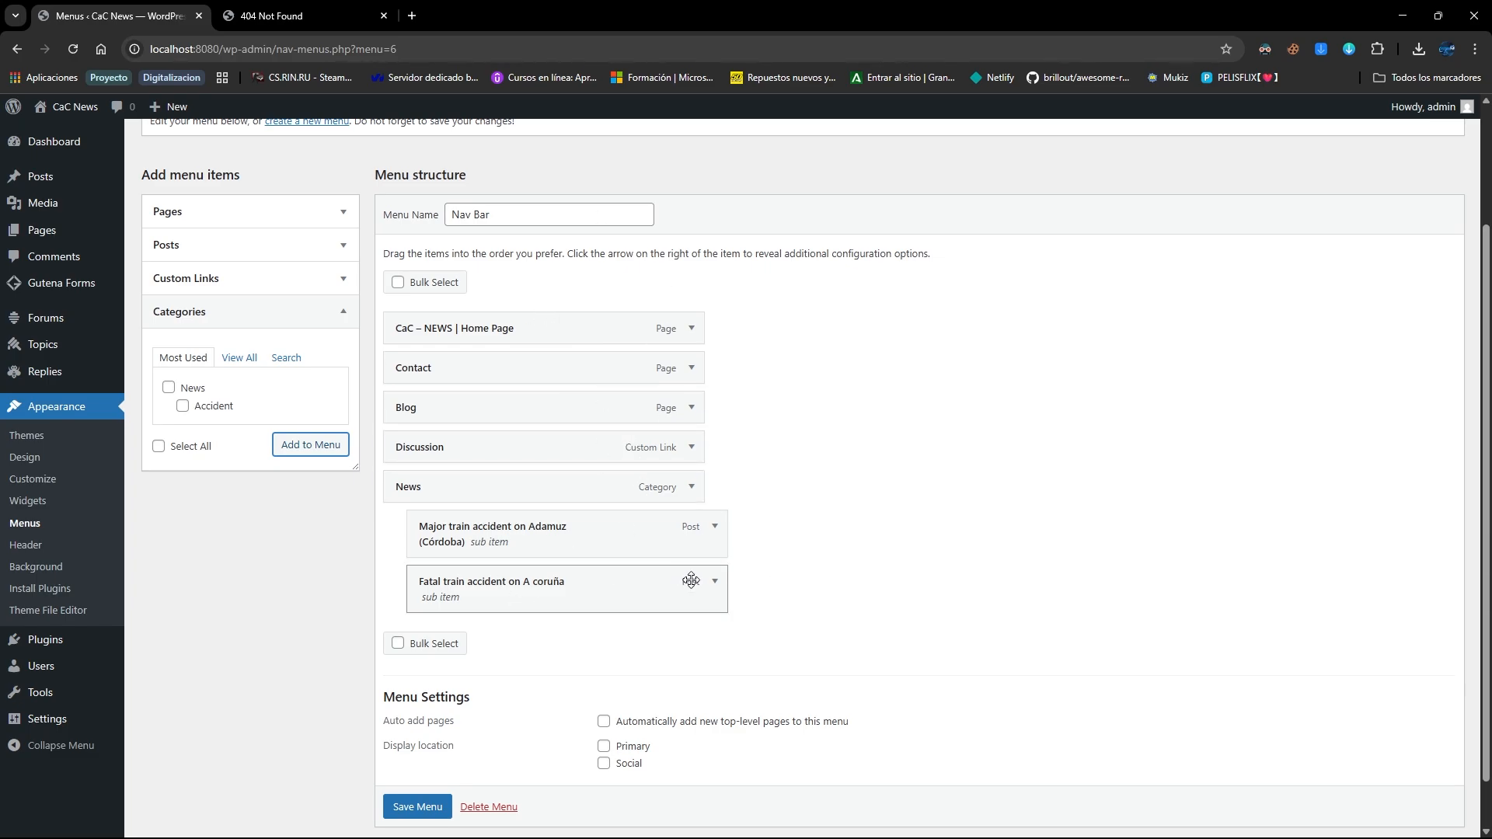
left_click(411, 808)
scroll(412, 800, "down", 1)
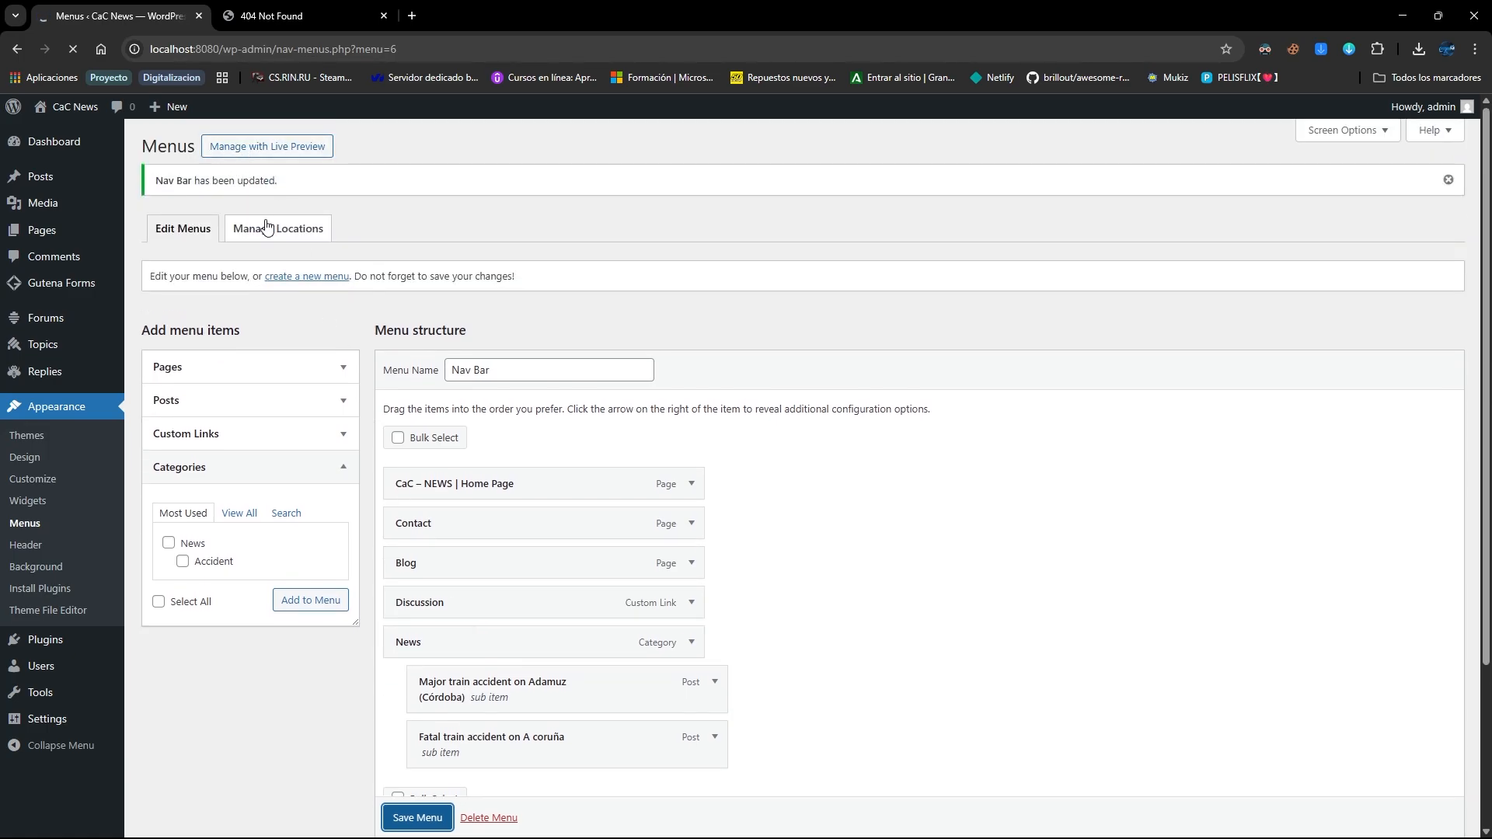
scroll(489, 572, "down", 2)
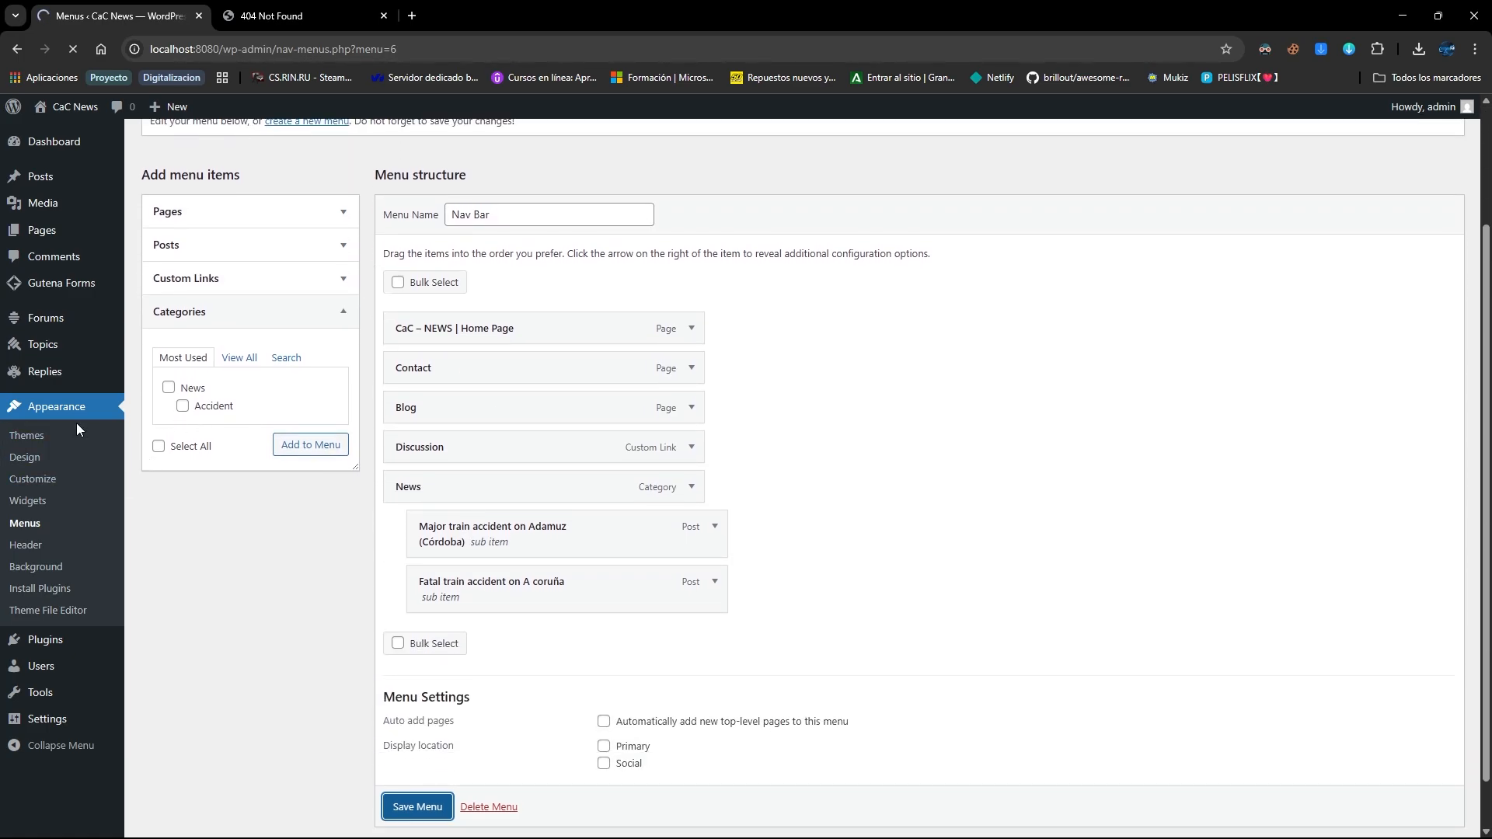
Assign the Nav Bar menu to the Primary location in the Social News theme Customizer
left_click(67, 438)
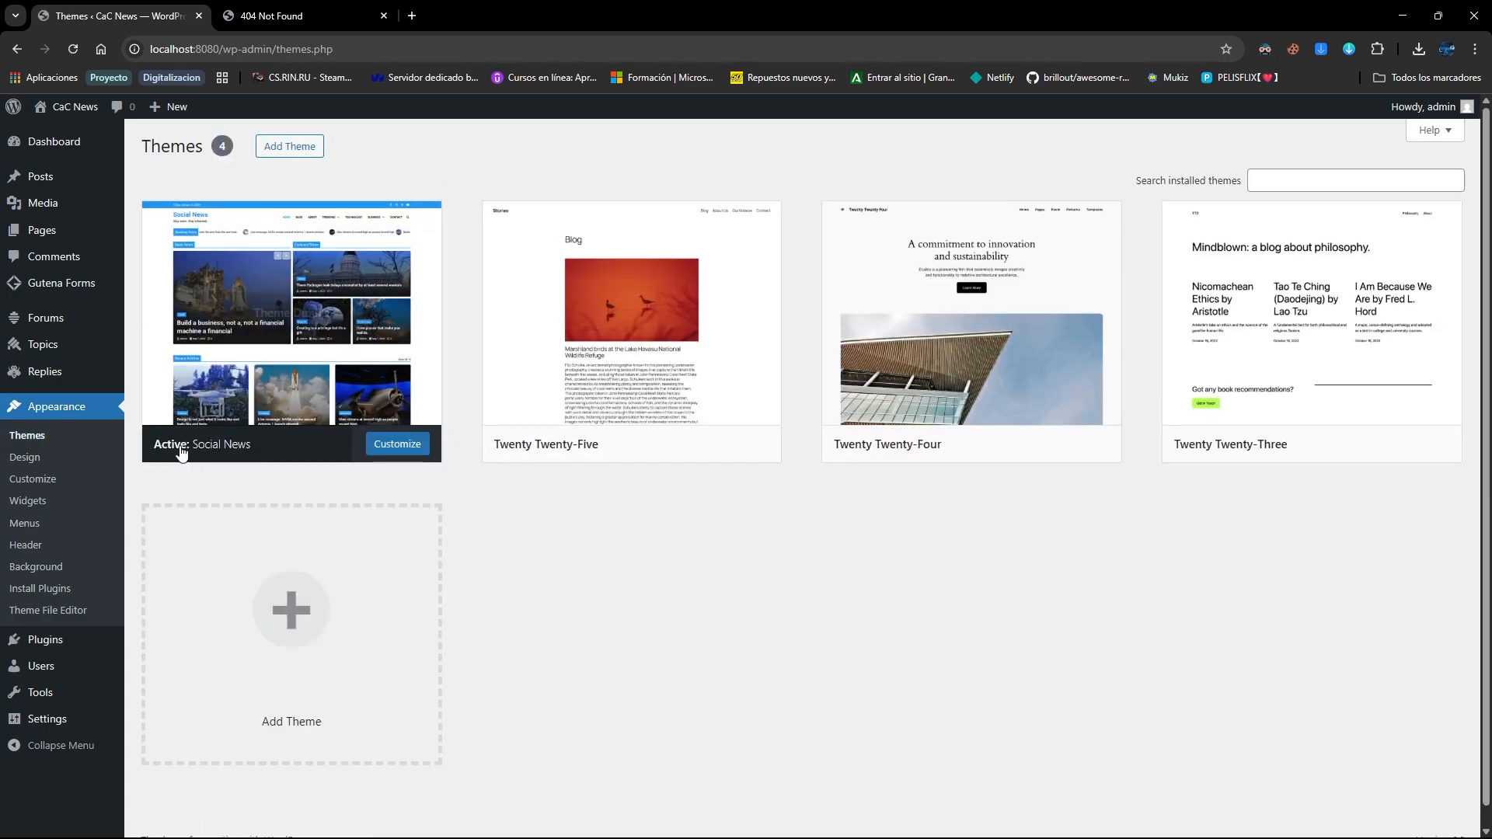
left_click(397, 442)
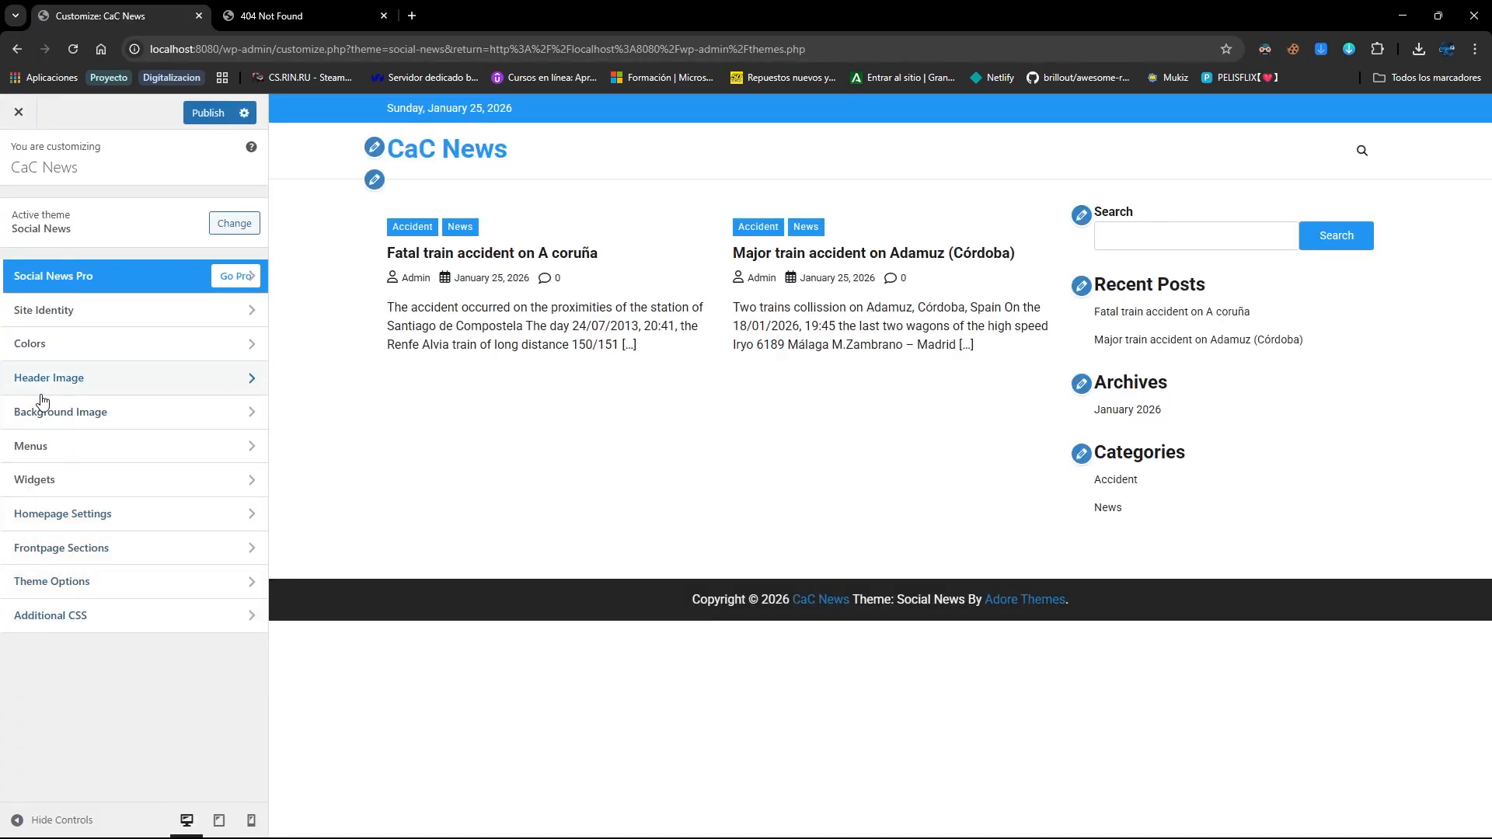
left_click(61, 449)
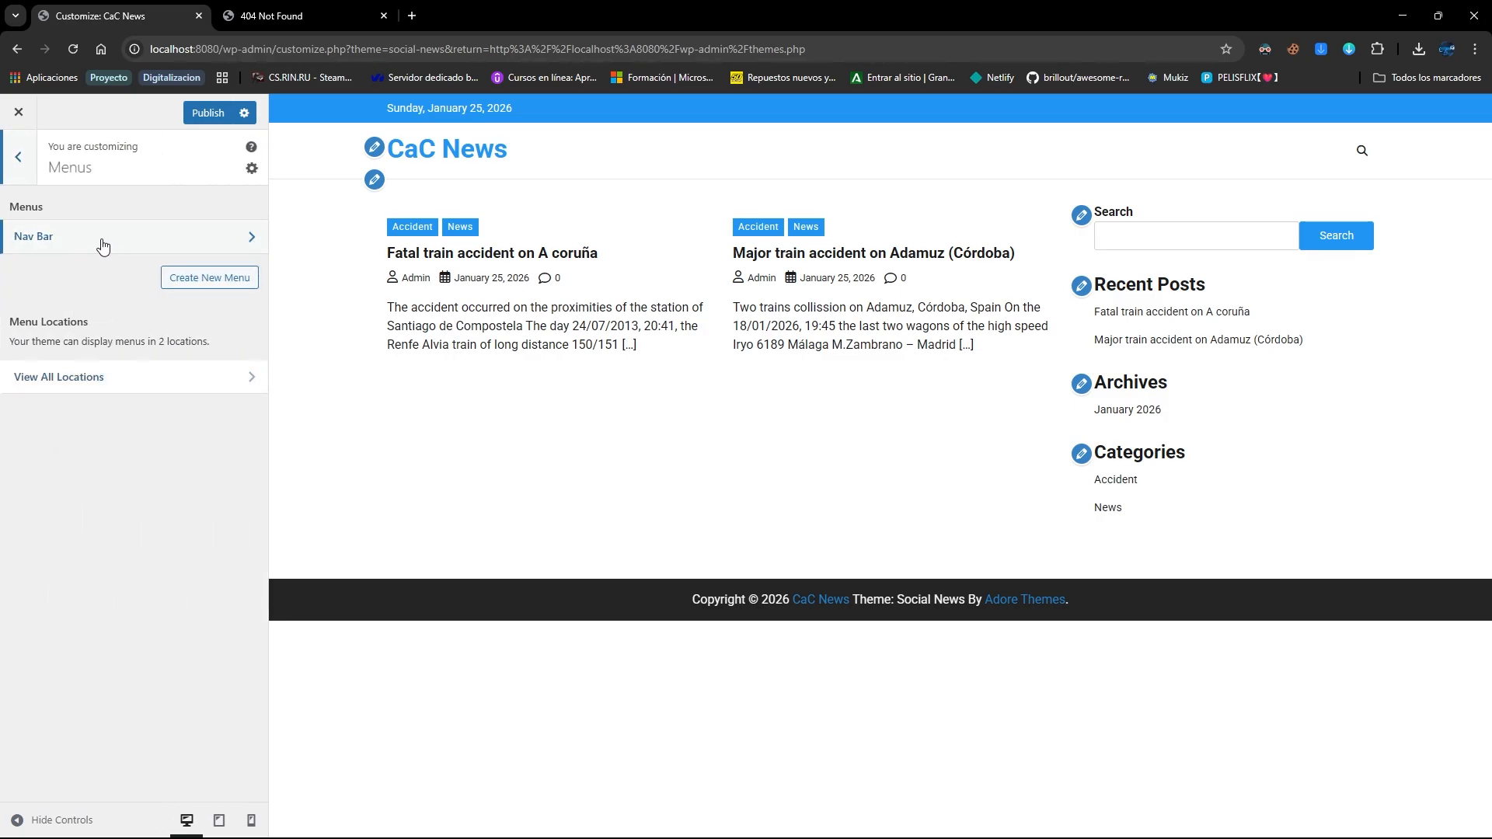
left_click(105, 244)
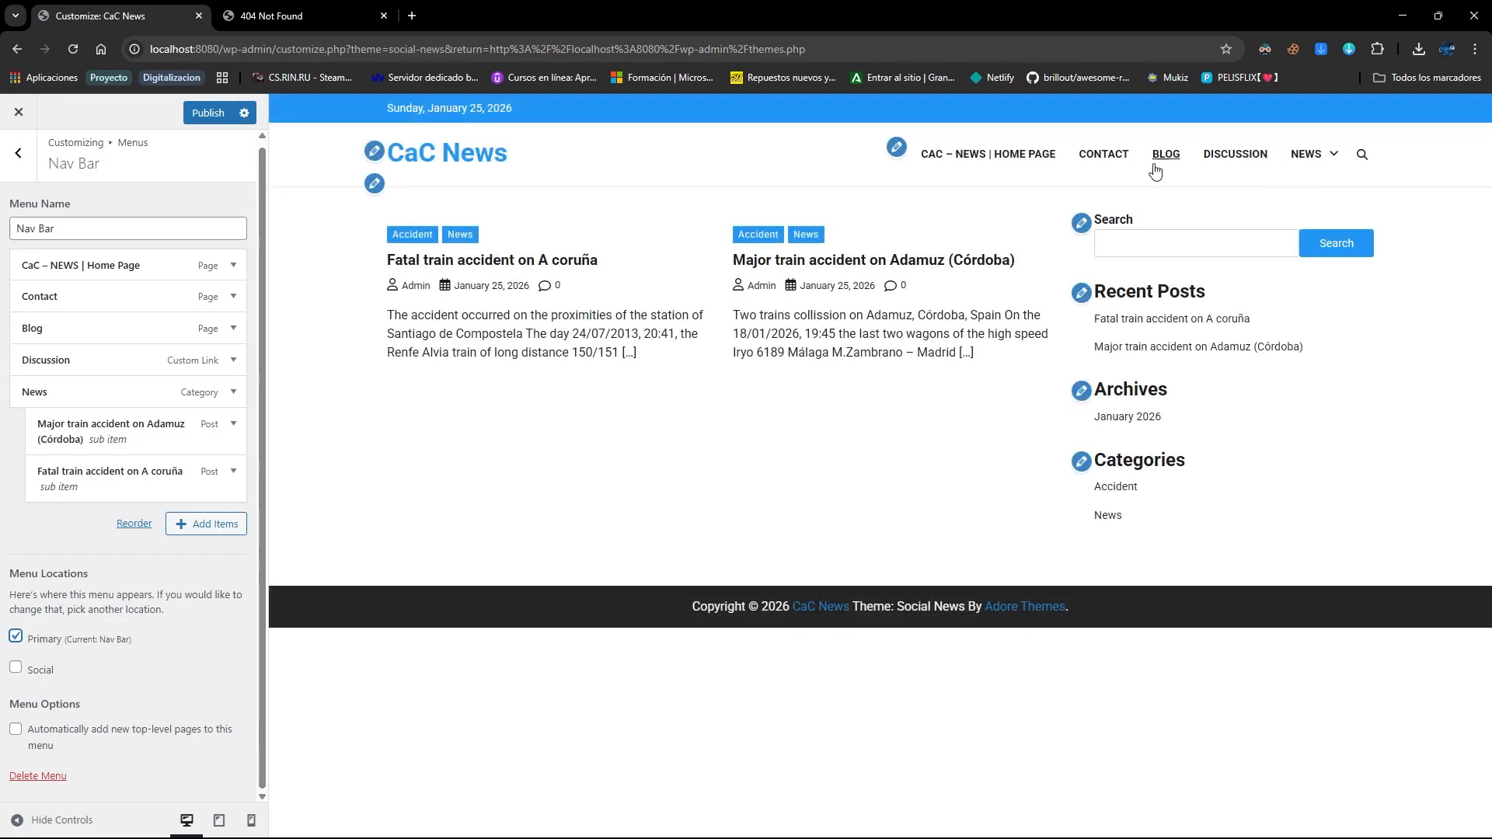
mouse_move(1334, 159)
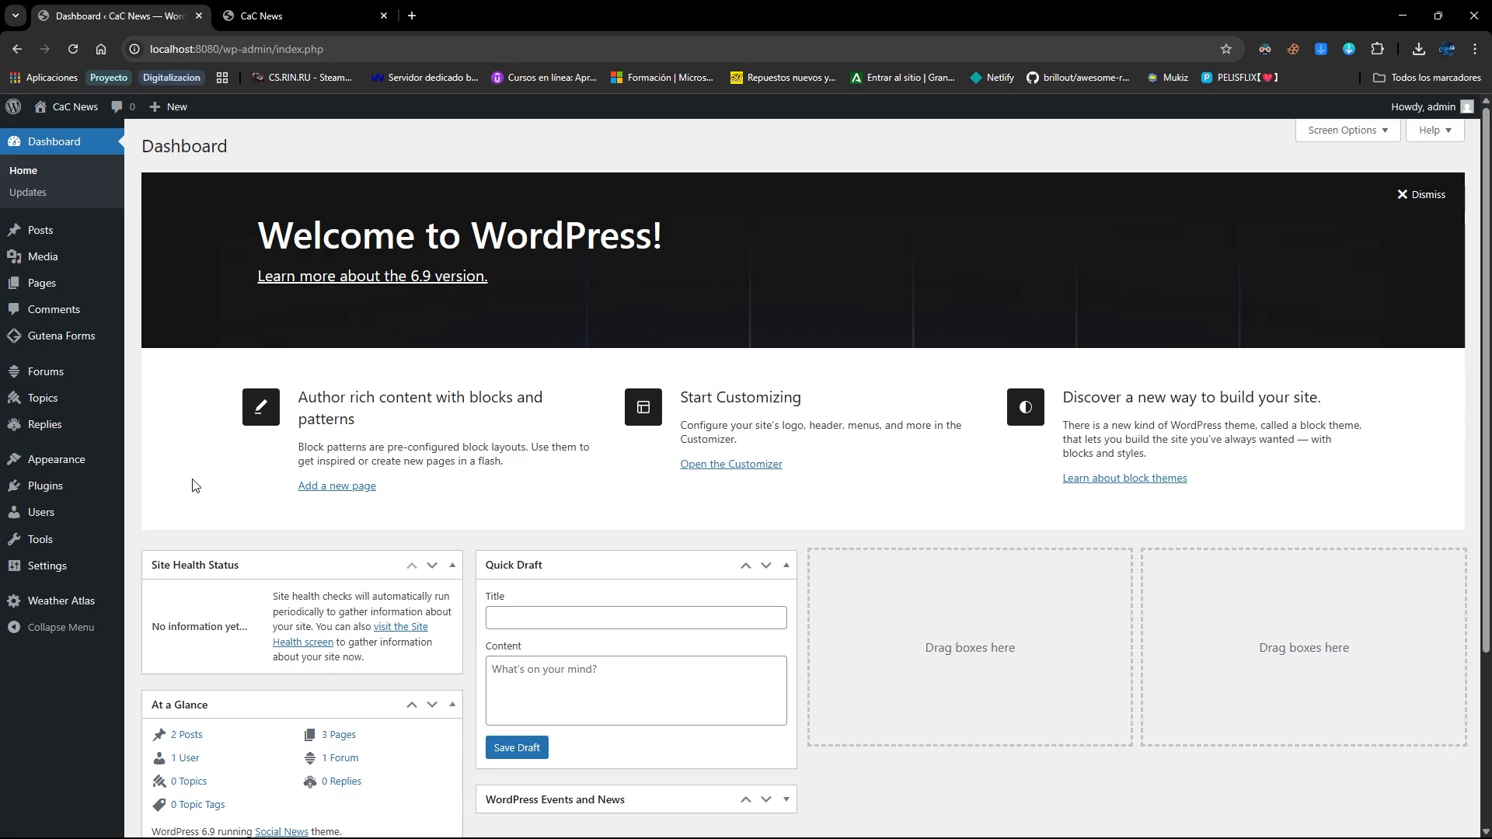
Copy the Granada weather widget's shortcode from the Weather Atlas widgets page
left_click(62, 601)
left_click(502, 567)
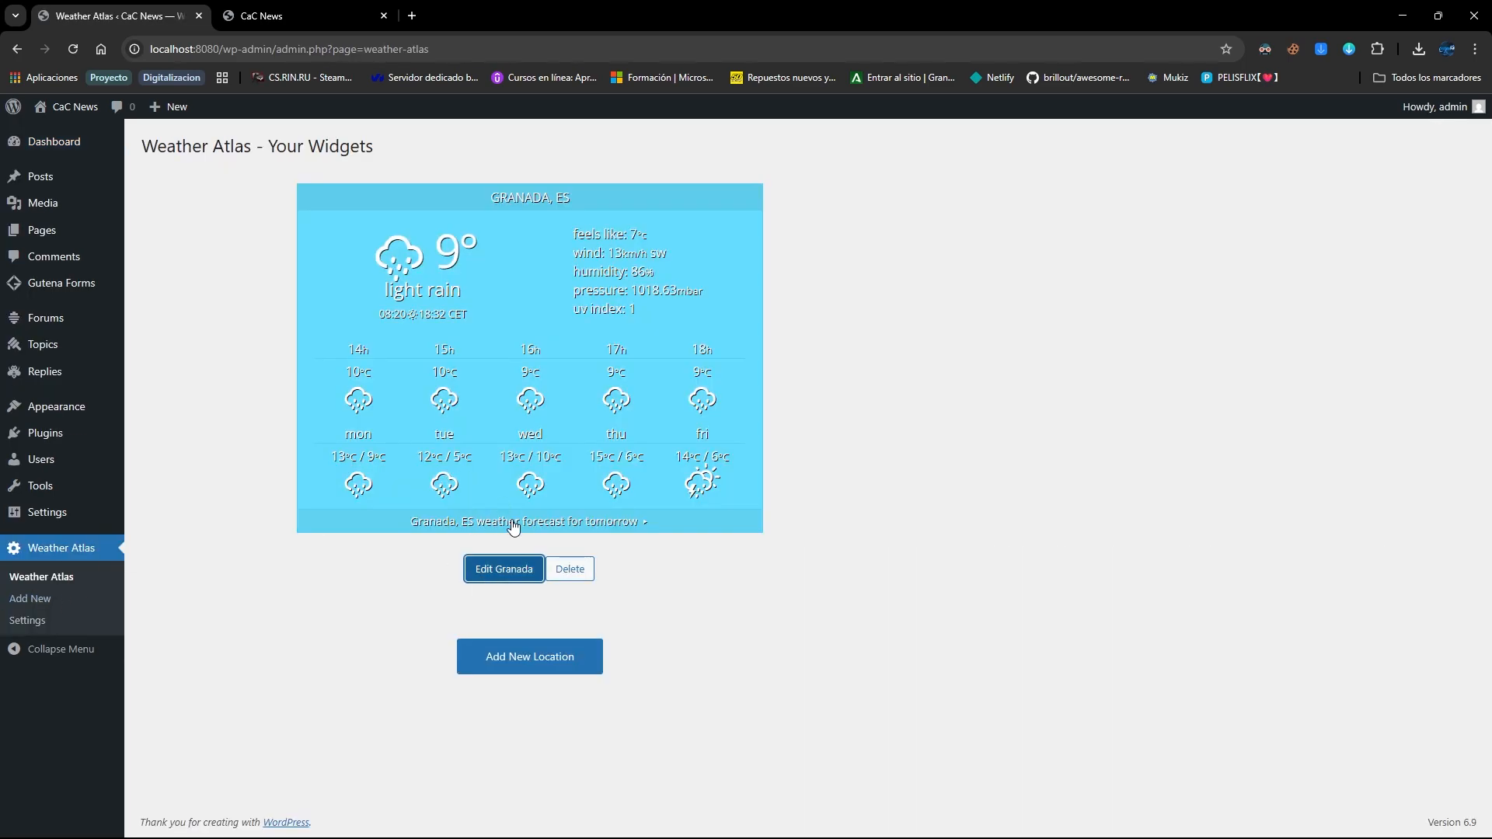
scroll(447, 306, "down", 5)
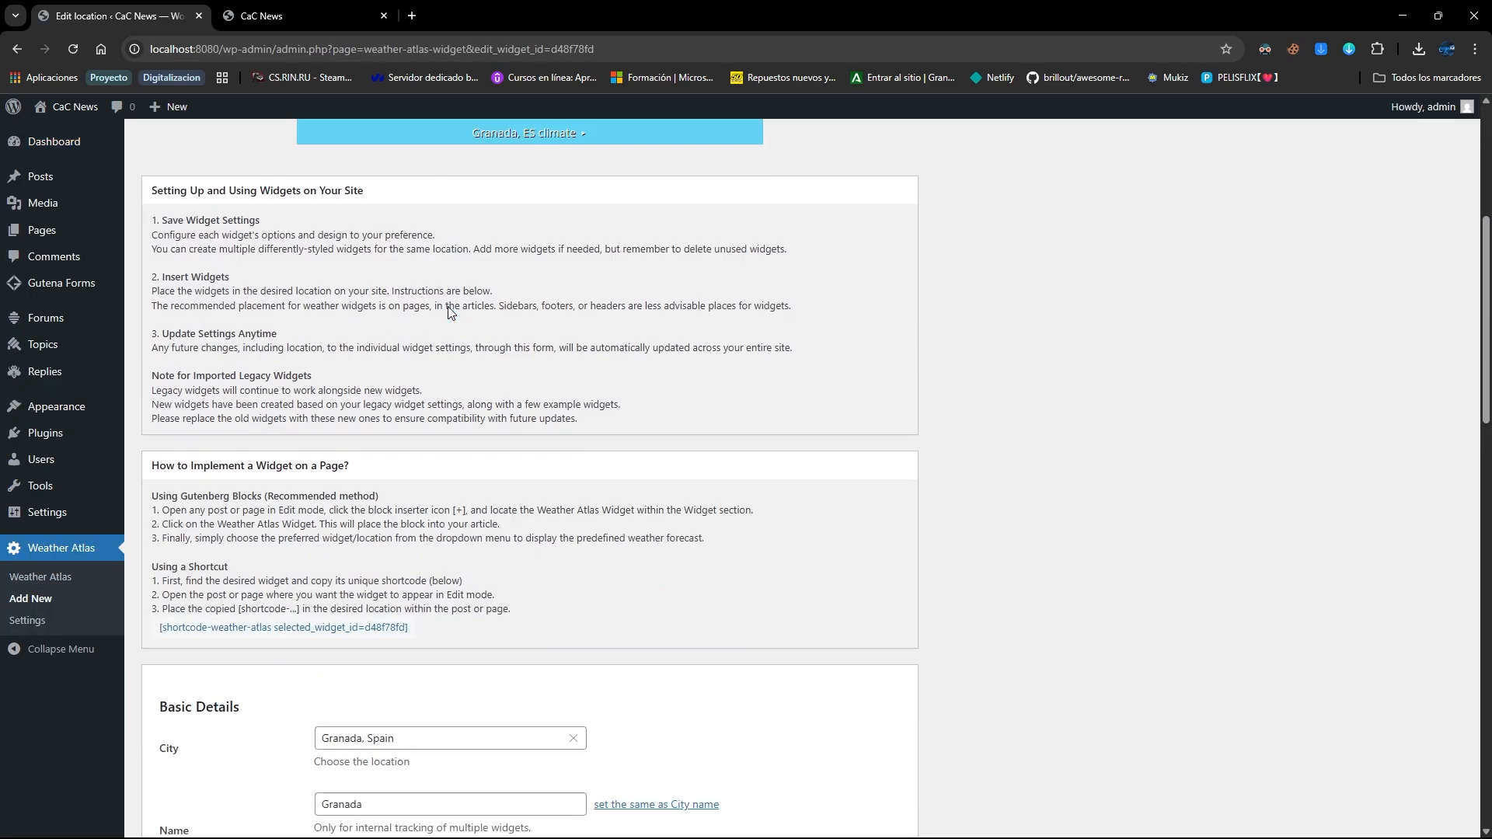
left_click(288, 624)
left_click(873, 159)
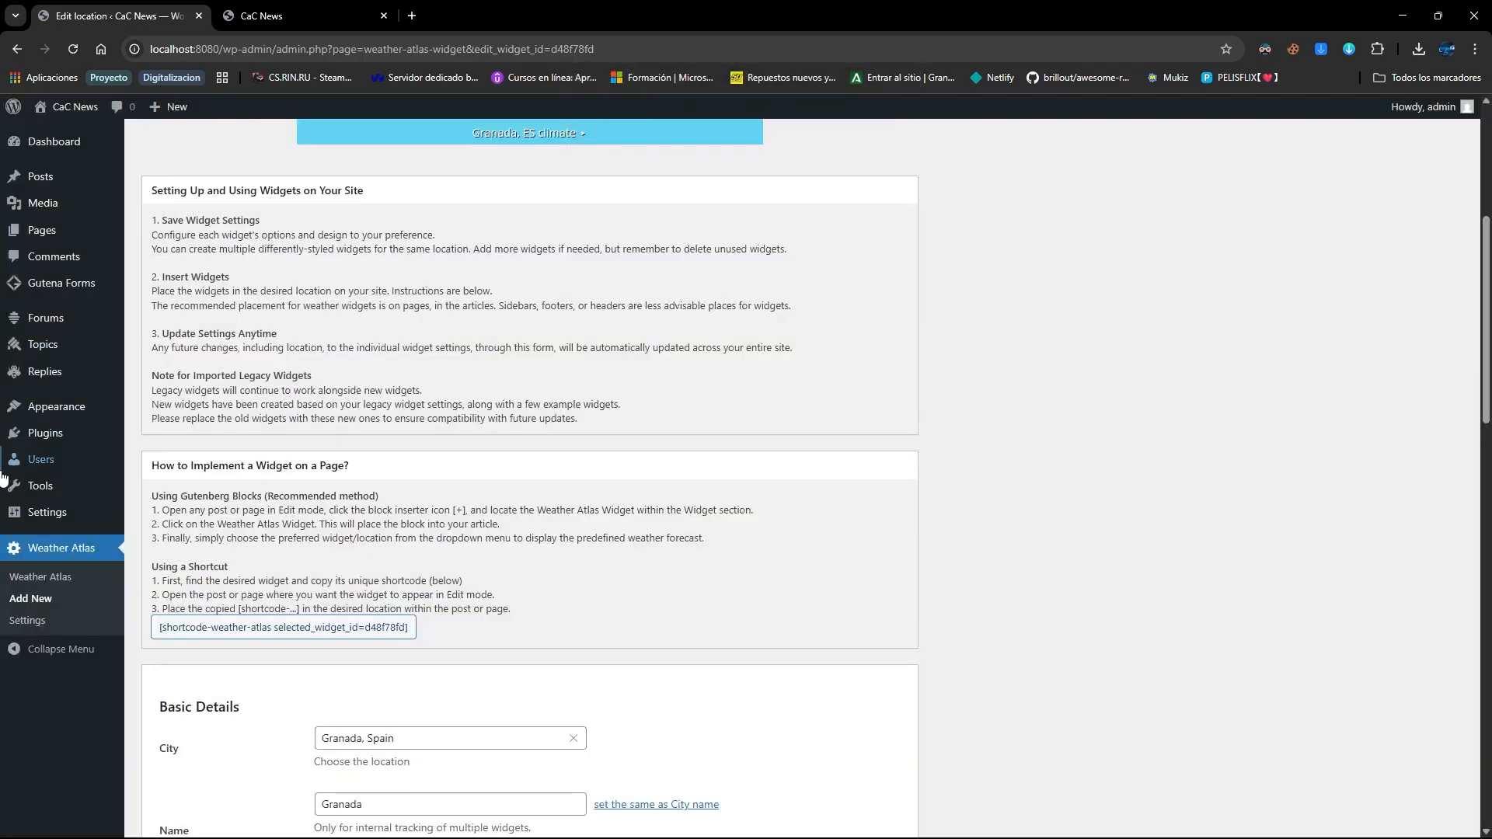
In the Customizer, look through the Primary and Secondary widget areas, then open the Sidebar area
mouse_move(75, 398)
left_click(155, 452)
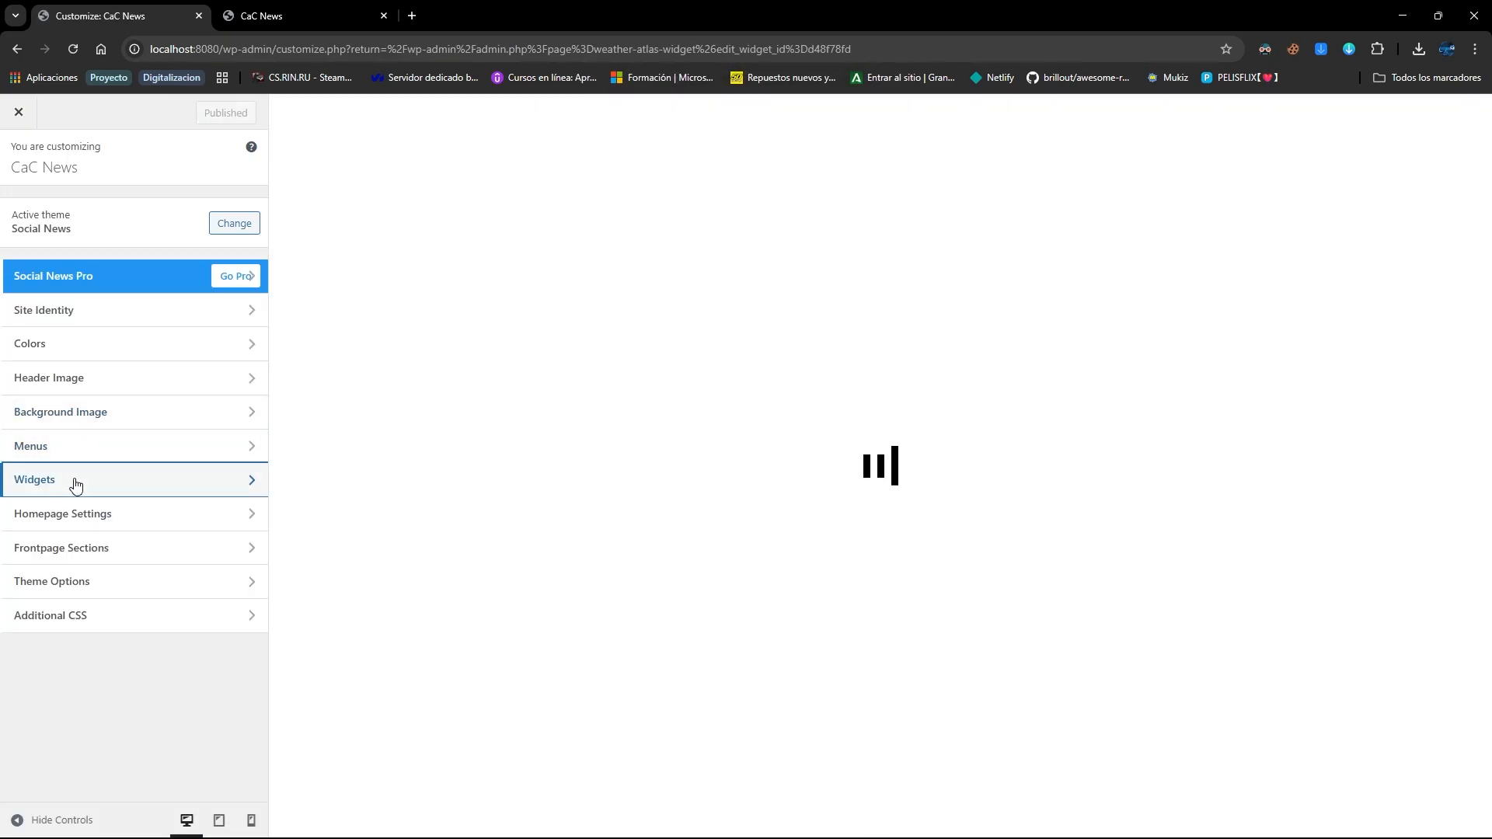
left_click(75, 482)
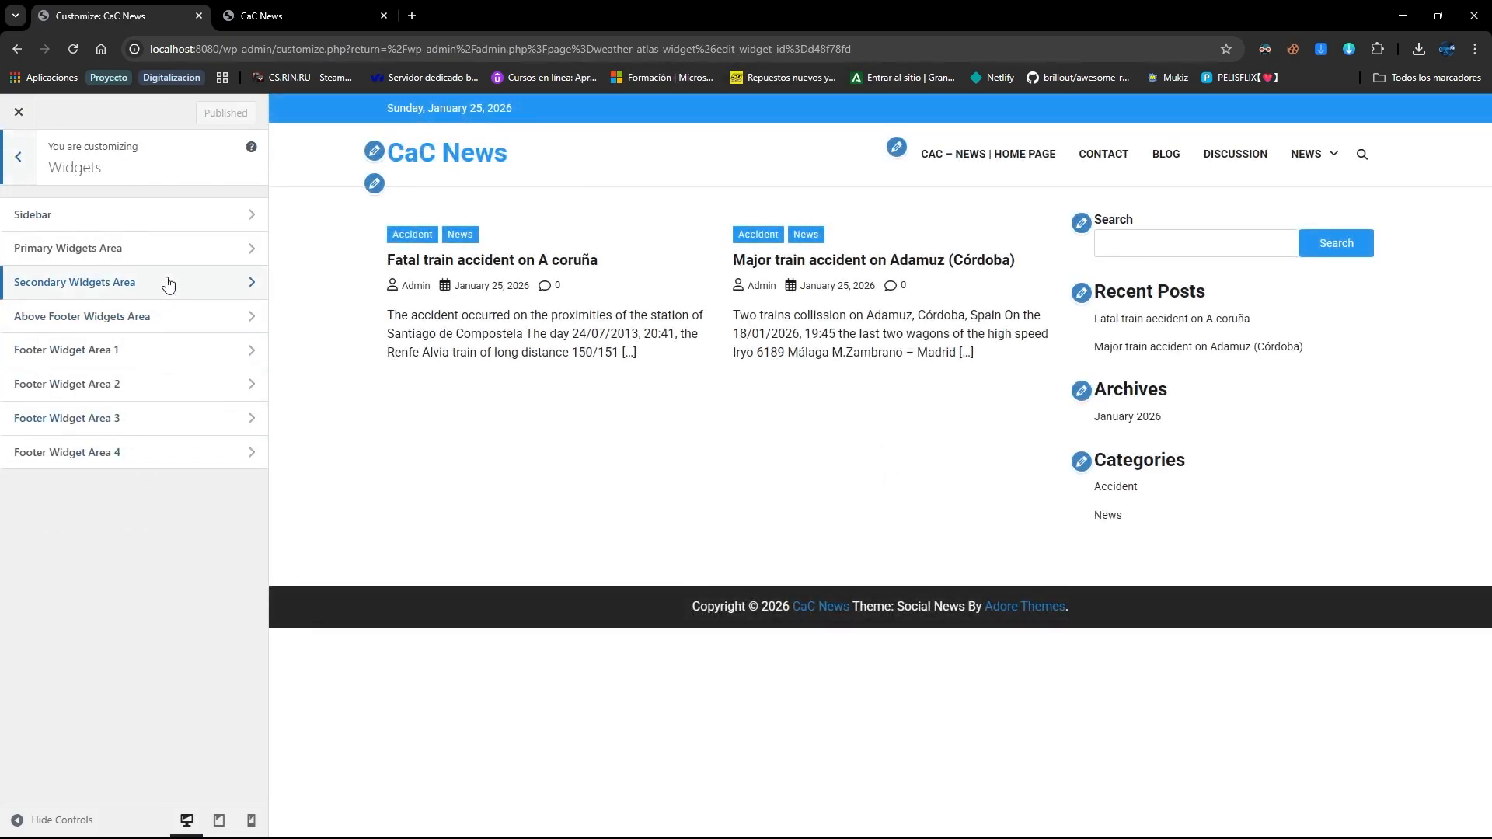
left_click(178, 262)
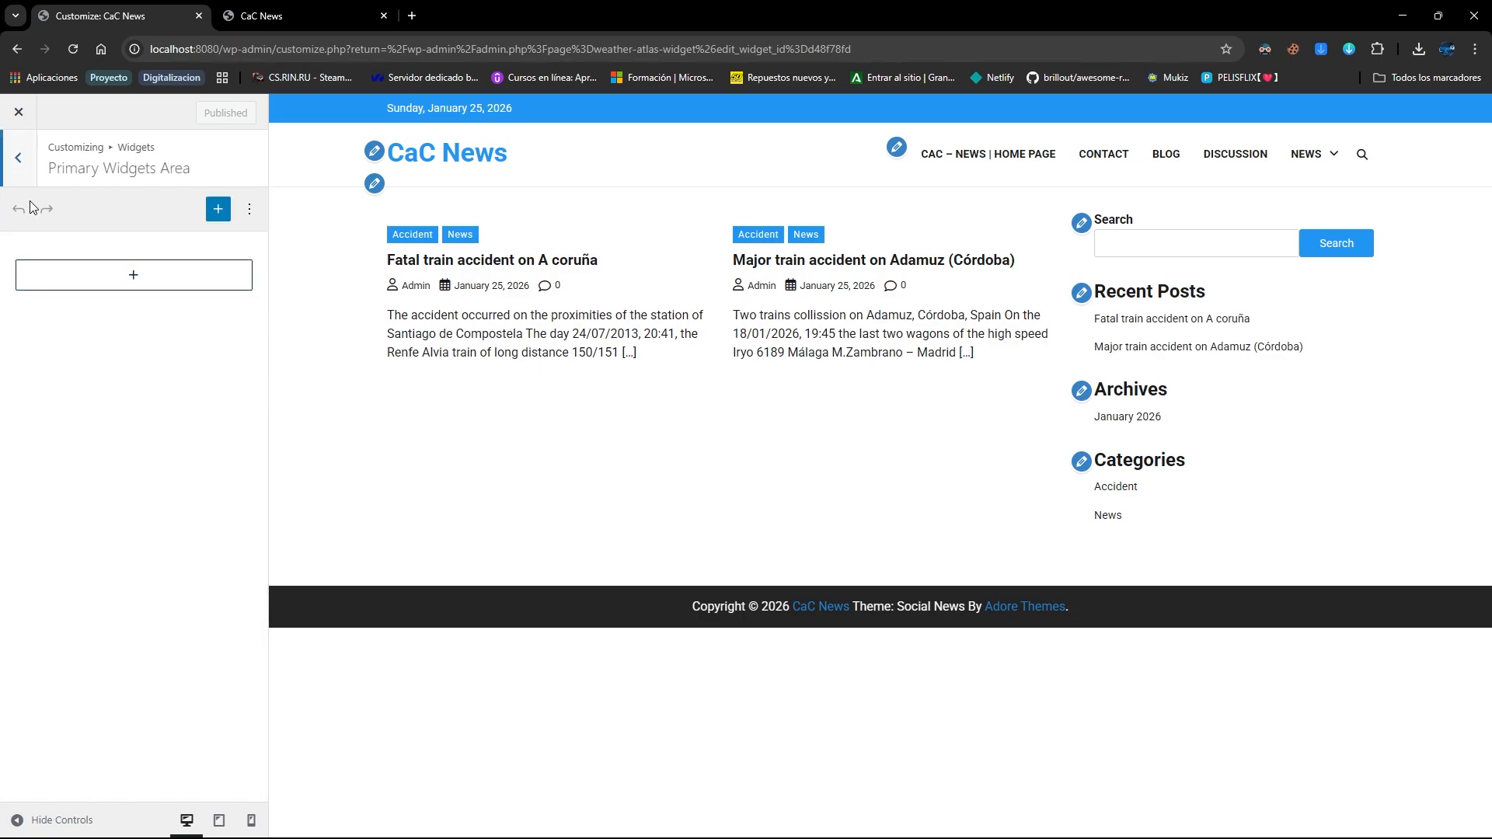
left_click(18, 157)
left_click(86, 282)
left_click(18, 157)
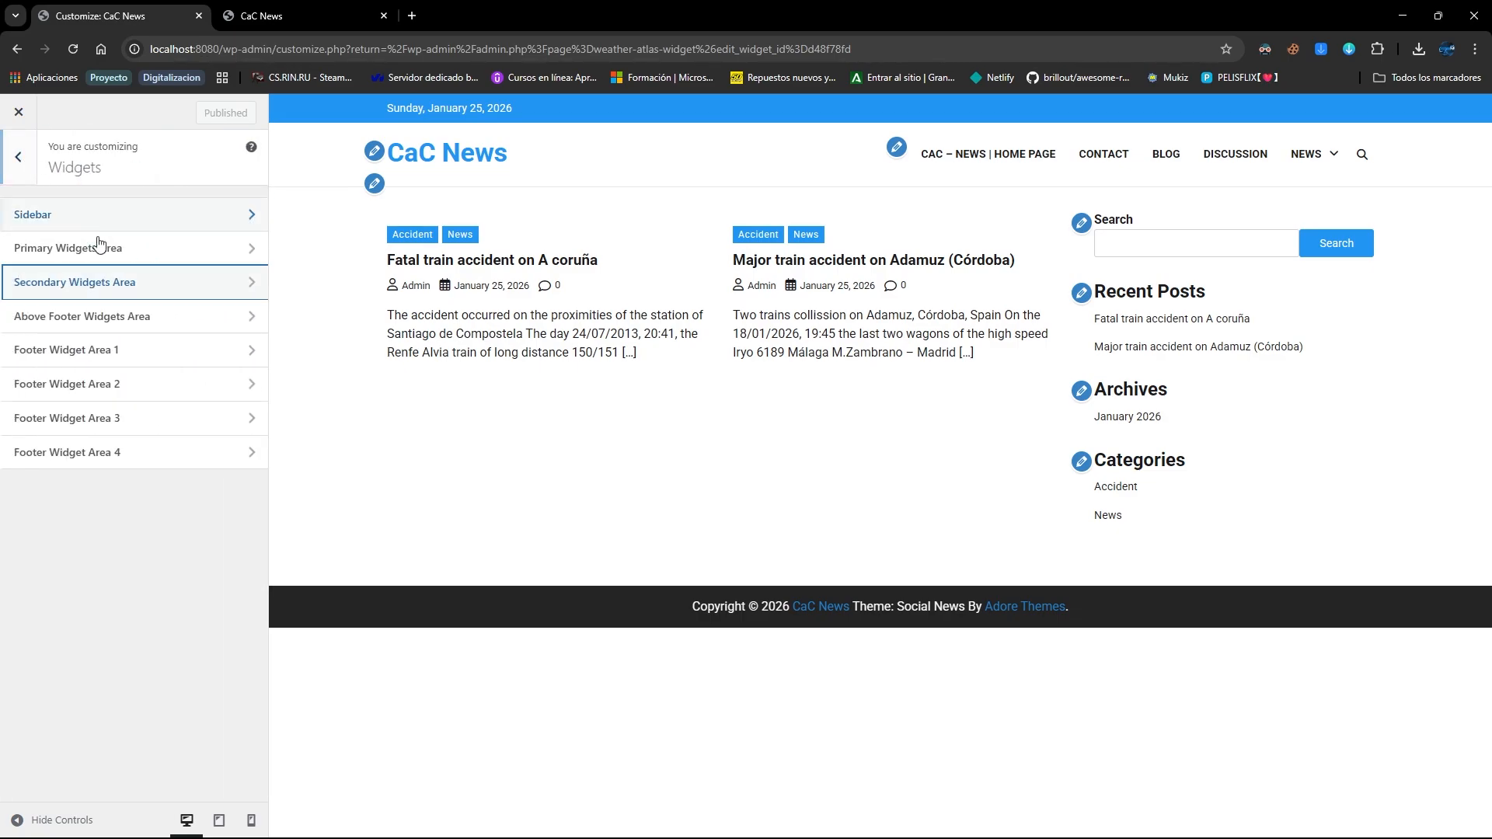
left_click(128, 231)
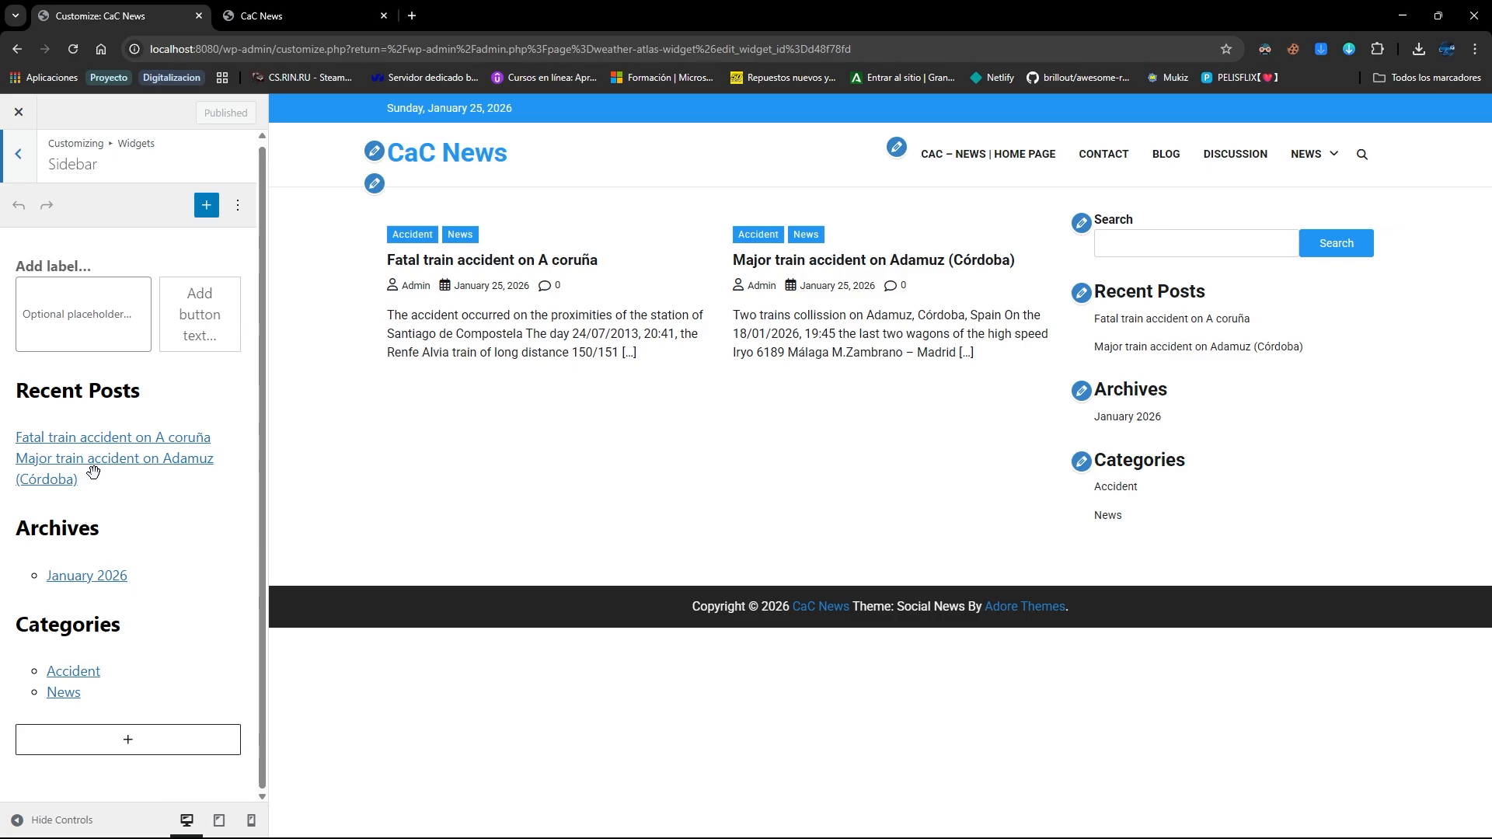
Add a Shortcode block holding the pasted weather shortcode to the Sidebar and publish
left_click(117, 741)
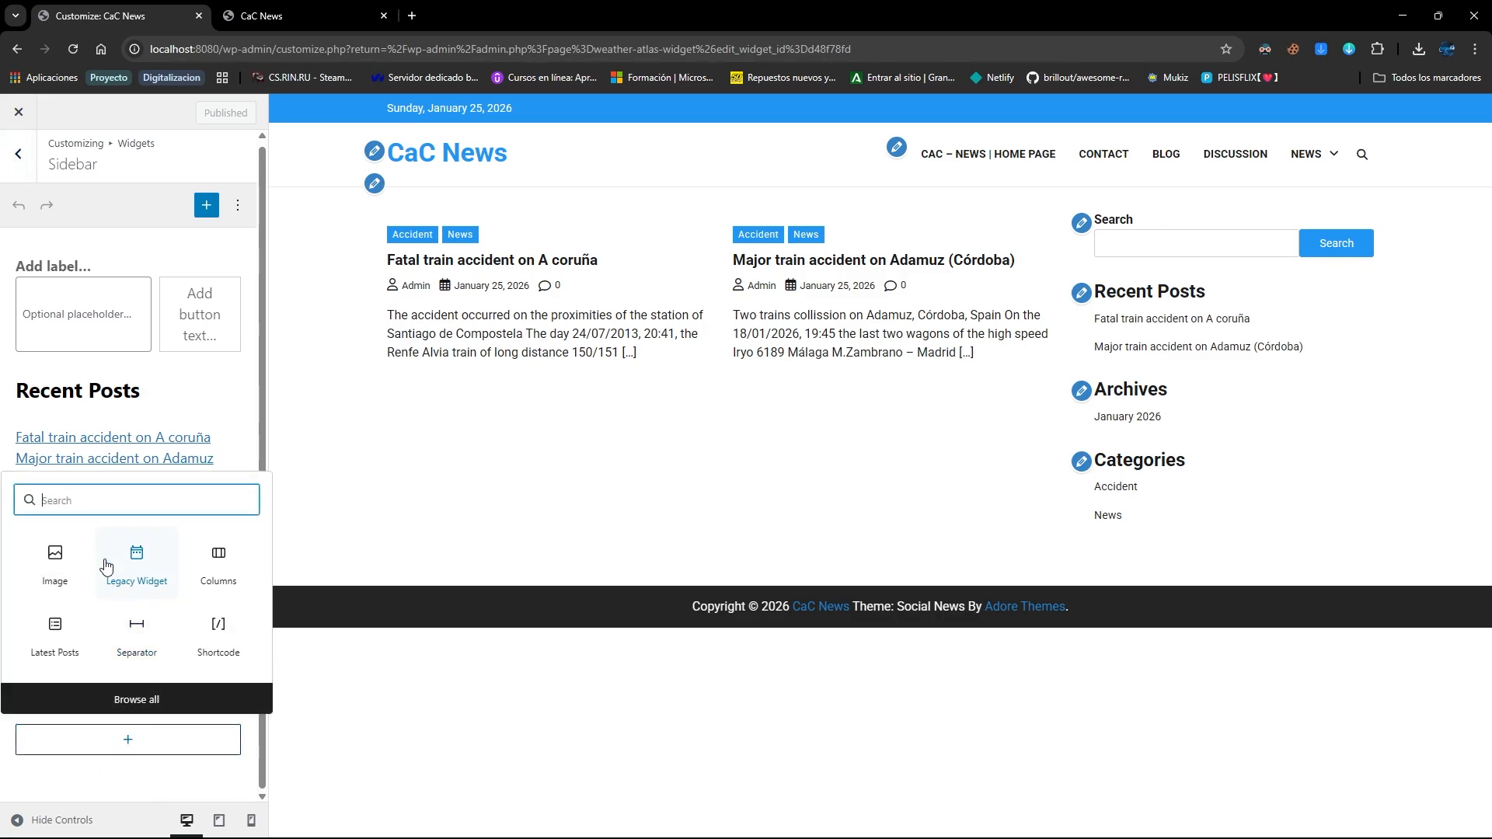
left_click(220, 634)
type("[shortcode-weather-atlas selected_widget_id=d48f78fd]")
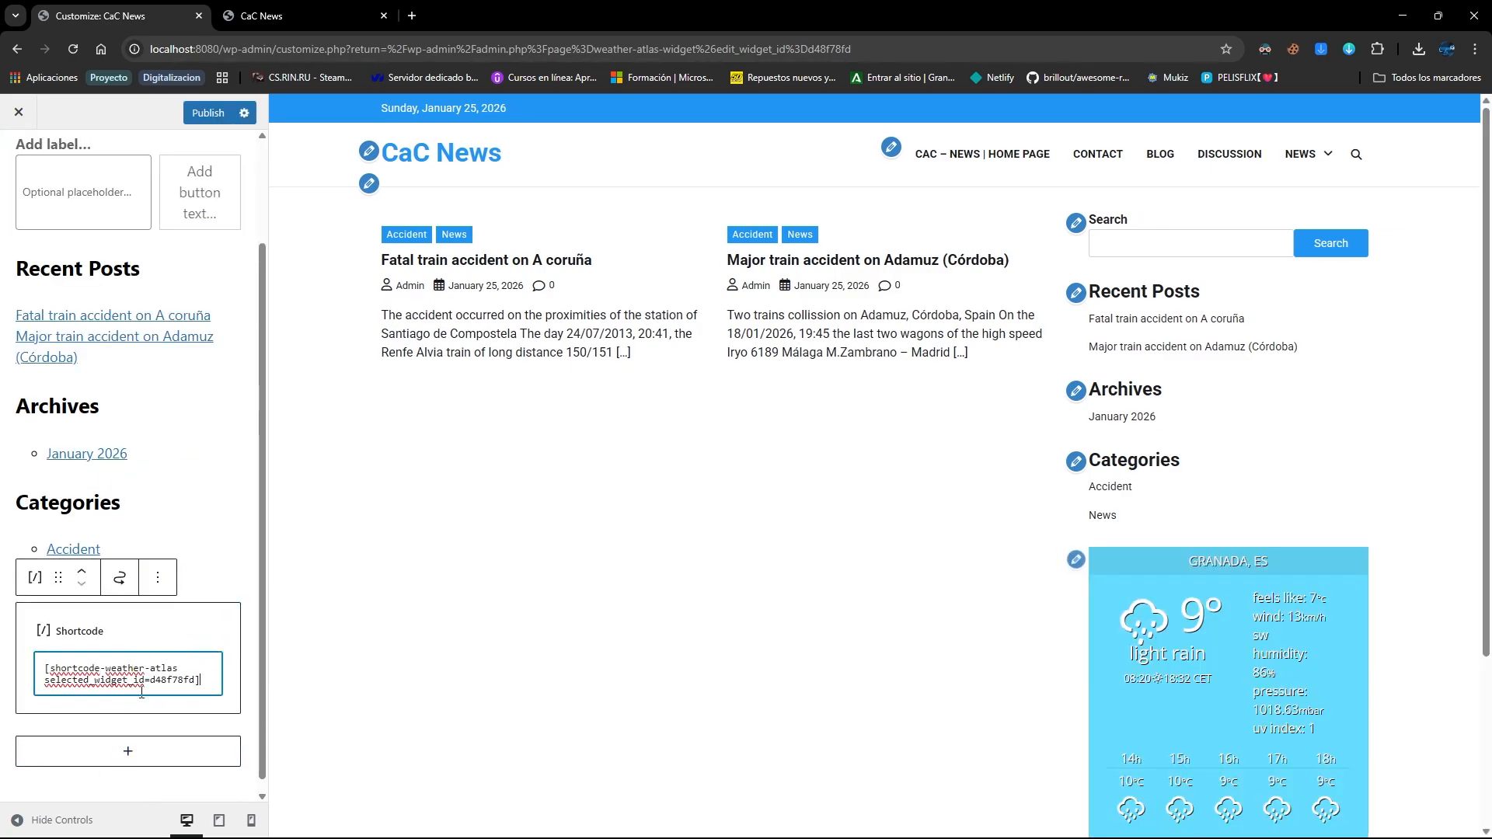
scroll(1284, 569, "down", 3)
left_click(217, 788)
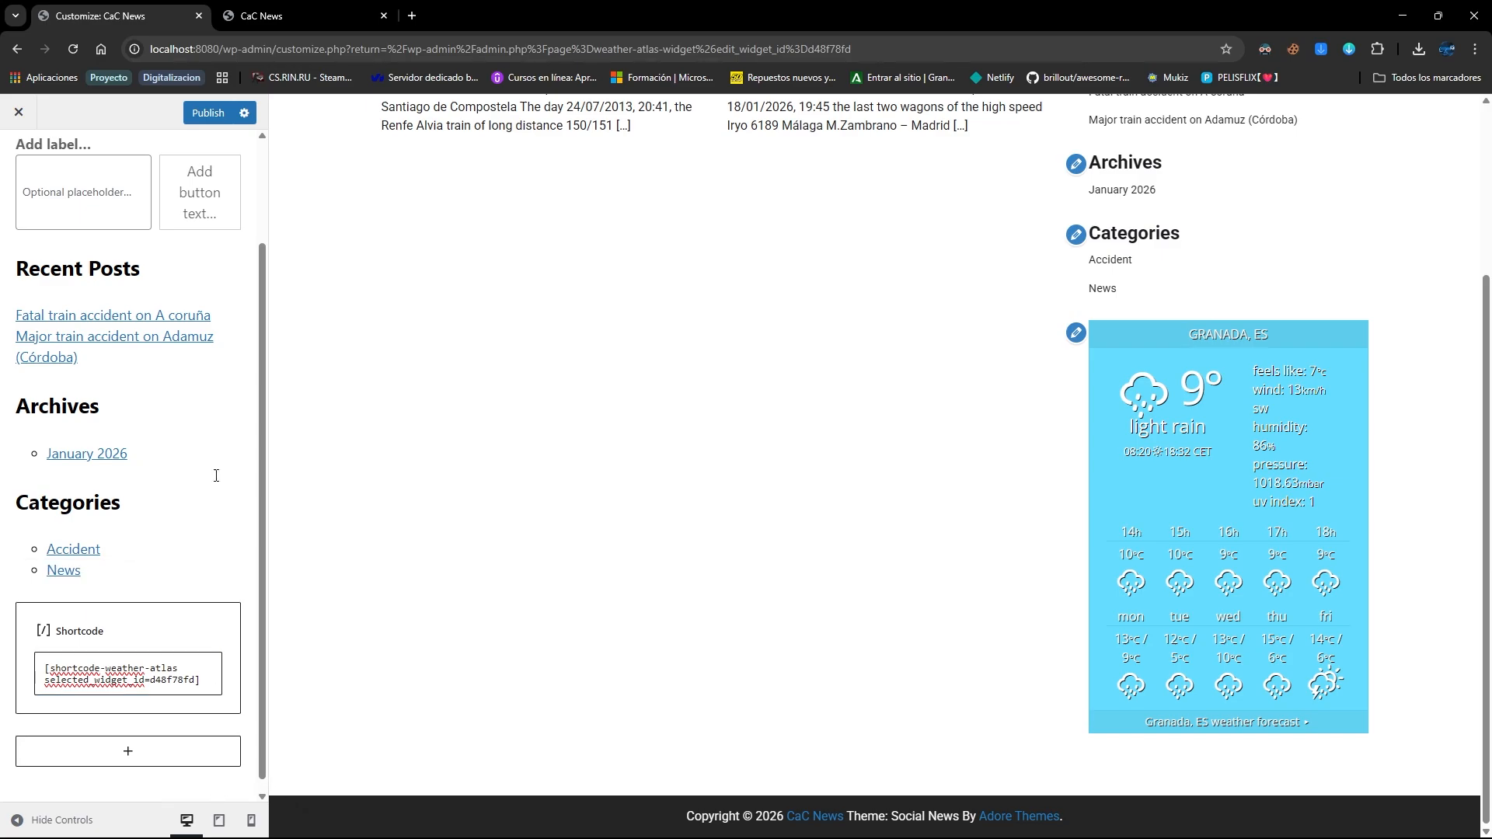
scroll(217, 474, "up", 3)
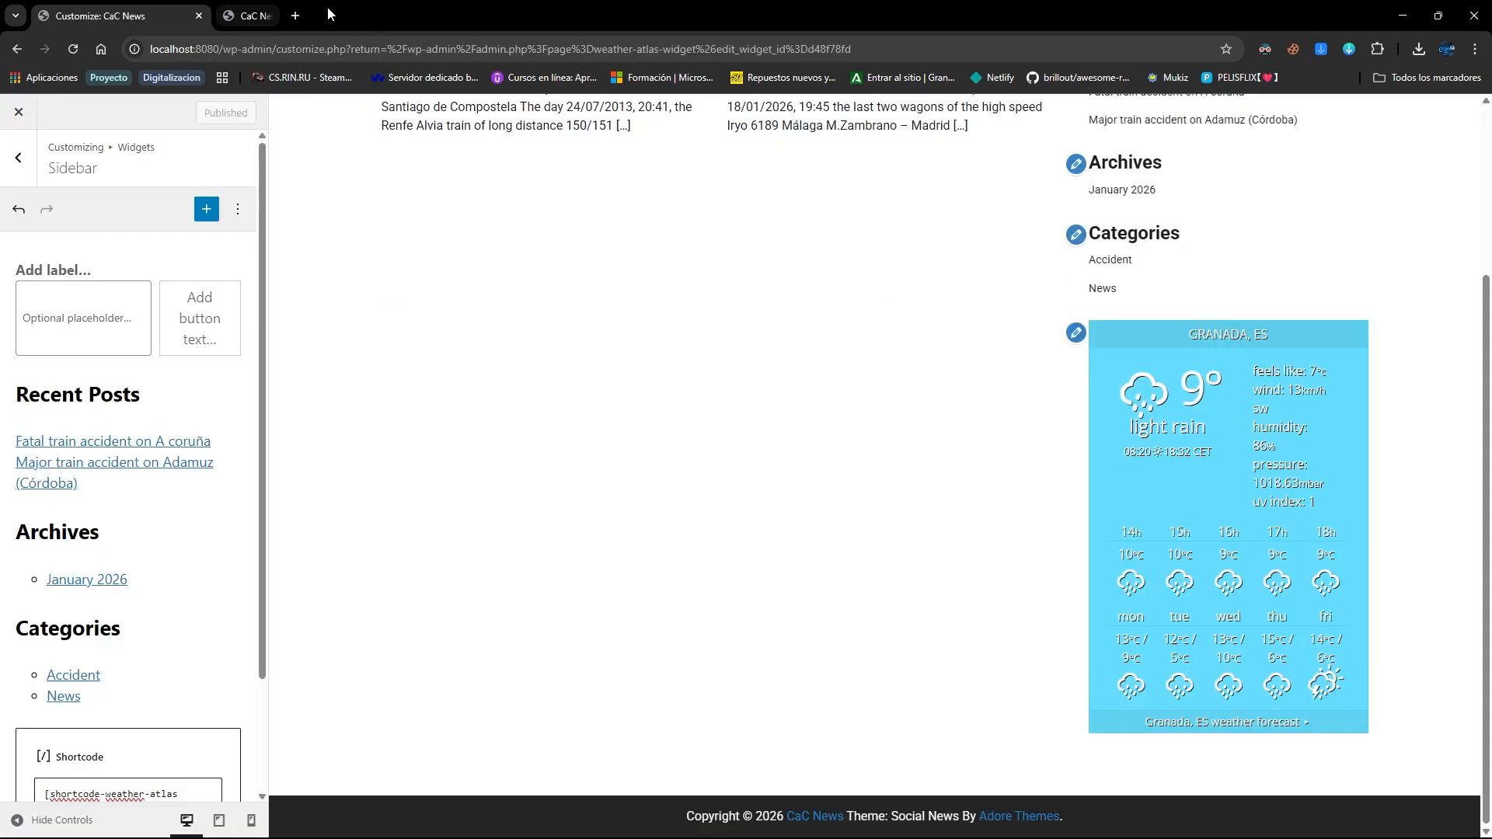
Load the homepage at localhost:8080 in a new tab to check the weather forecast
left_click(384, 15)
left_click(223, 15)
type("local")
key("Return")
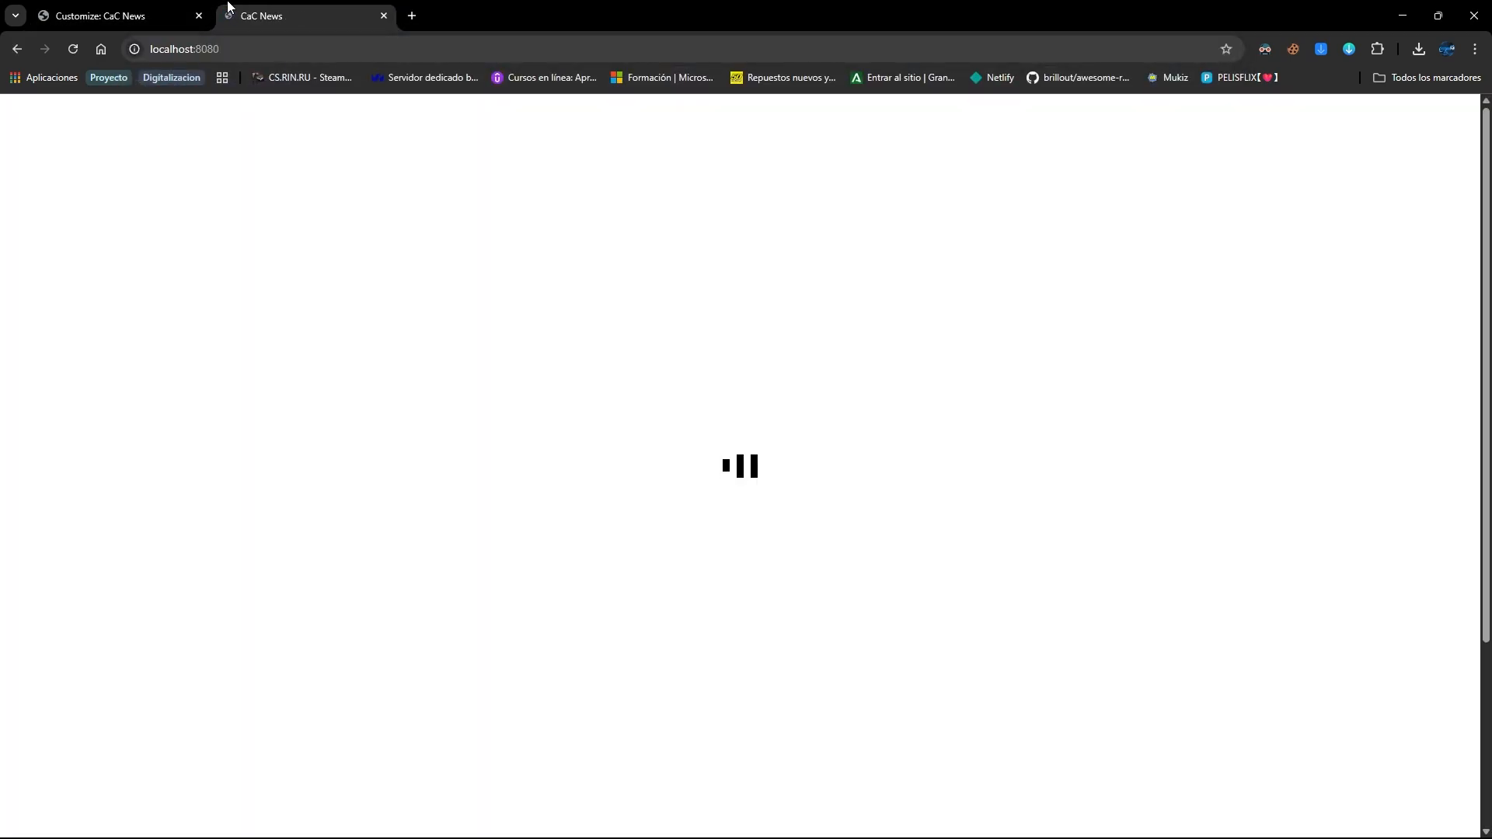
scroll(1088, 505, "down", 3)
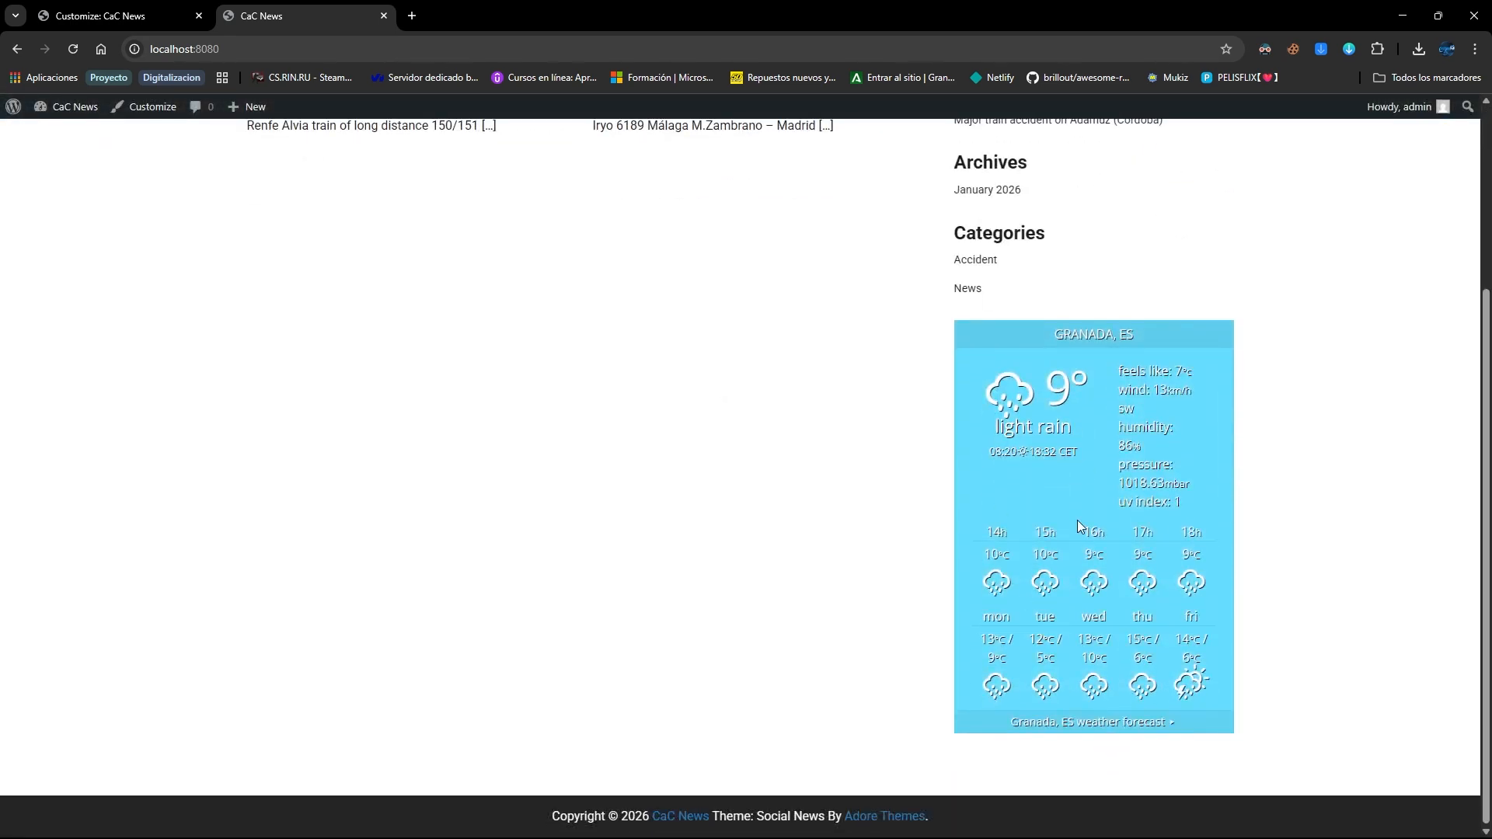
key("ctrl+Tab")
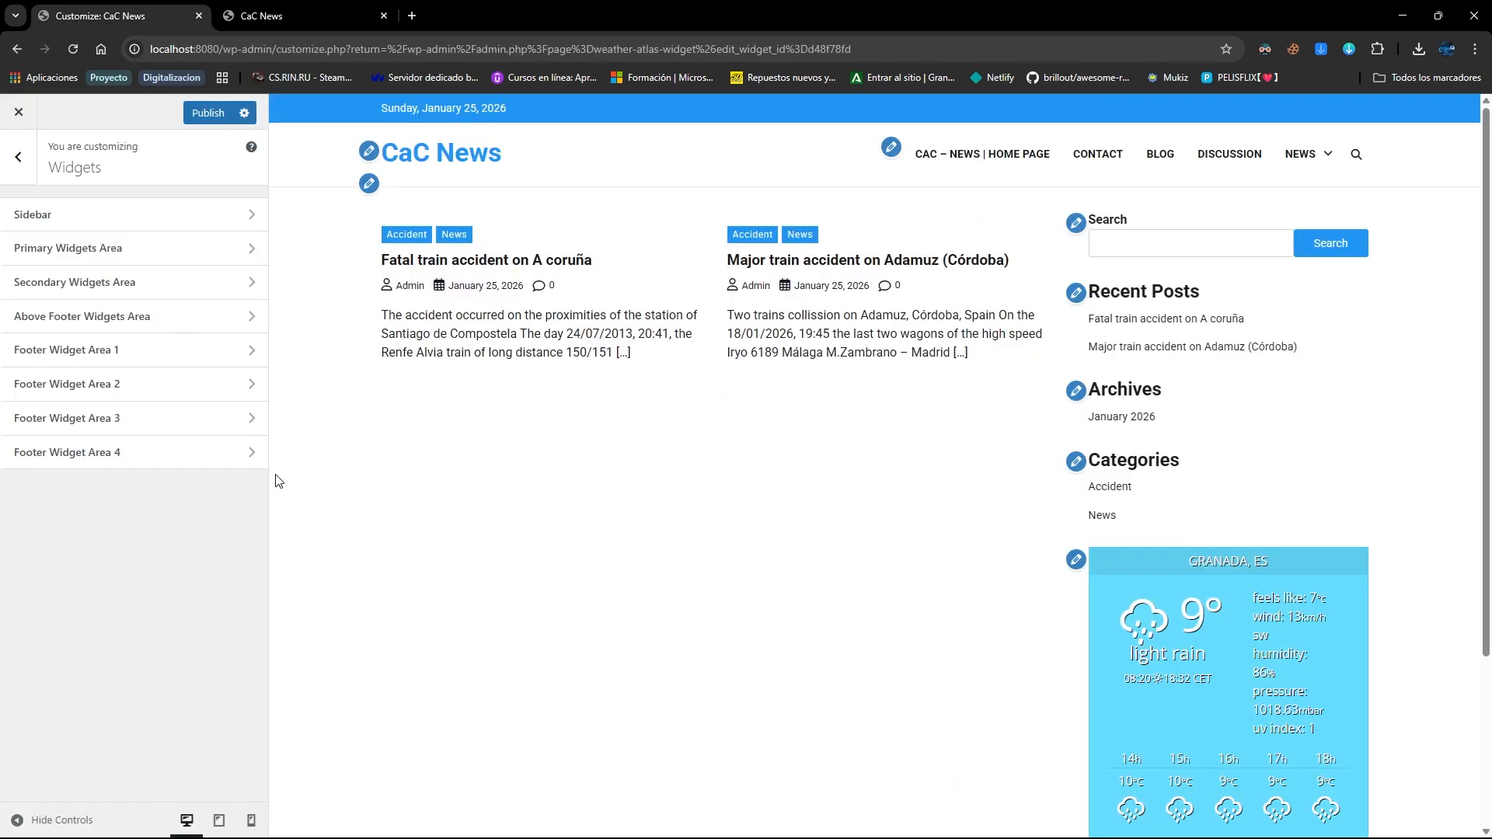
Add a Social Icons block to Footer Widget Area 1 with WordPress, GitHub and RSS Feed icons
left_click(175, 359)
left_click(133, 275)
type("social")
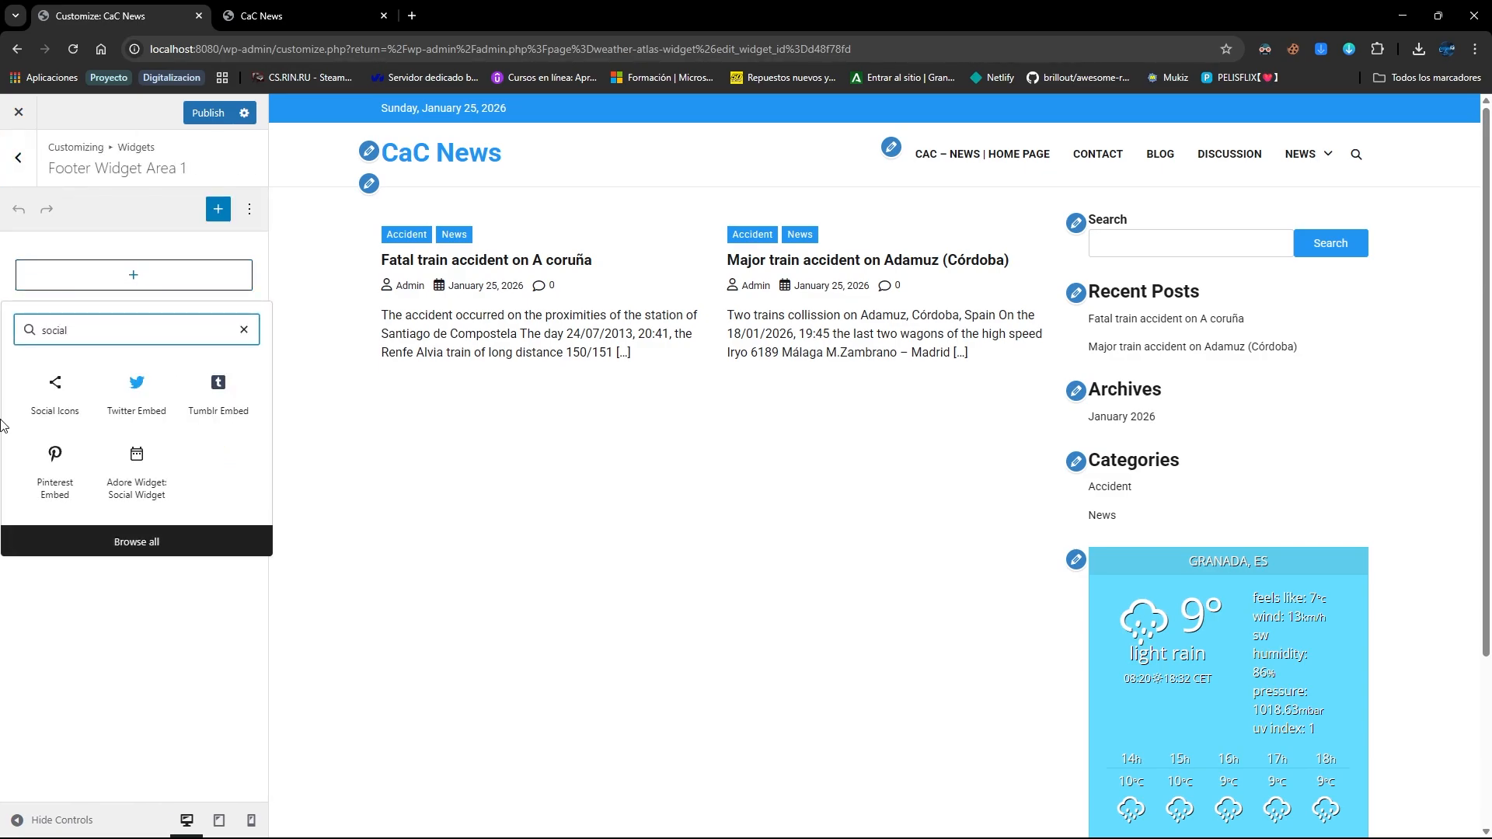
left_click(50, 396)
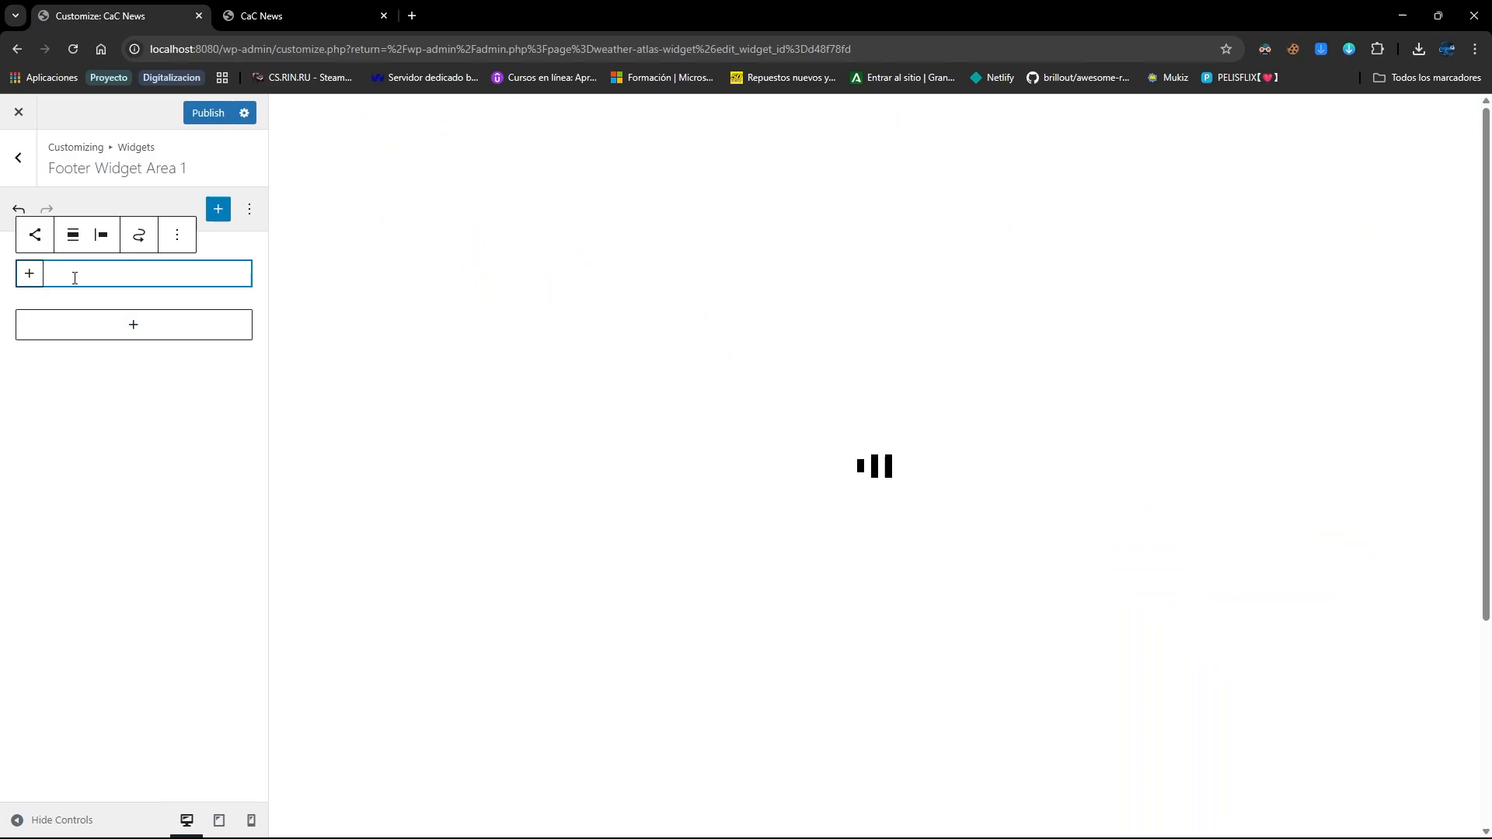
left_click(32, 275)
left_click(53, 384)
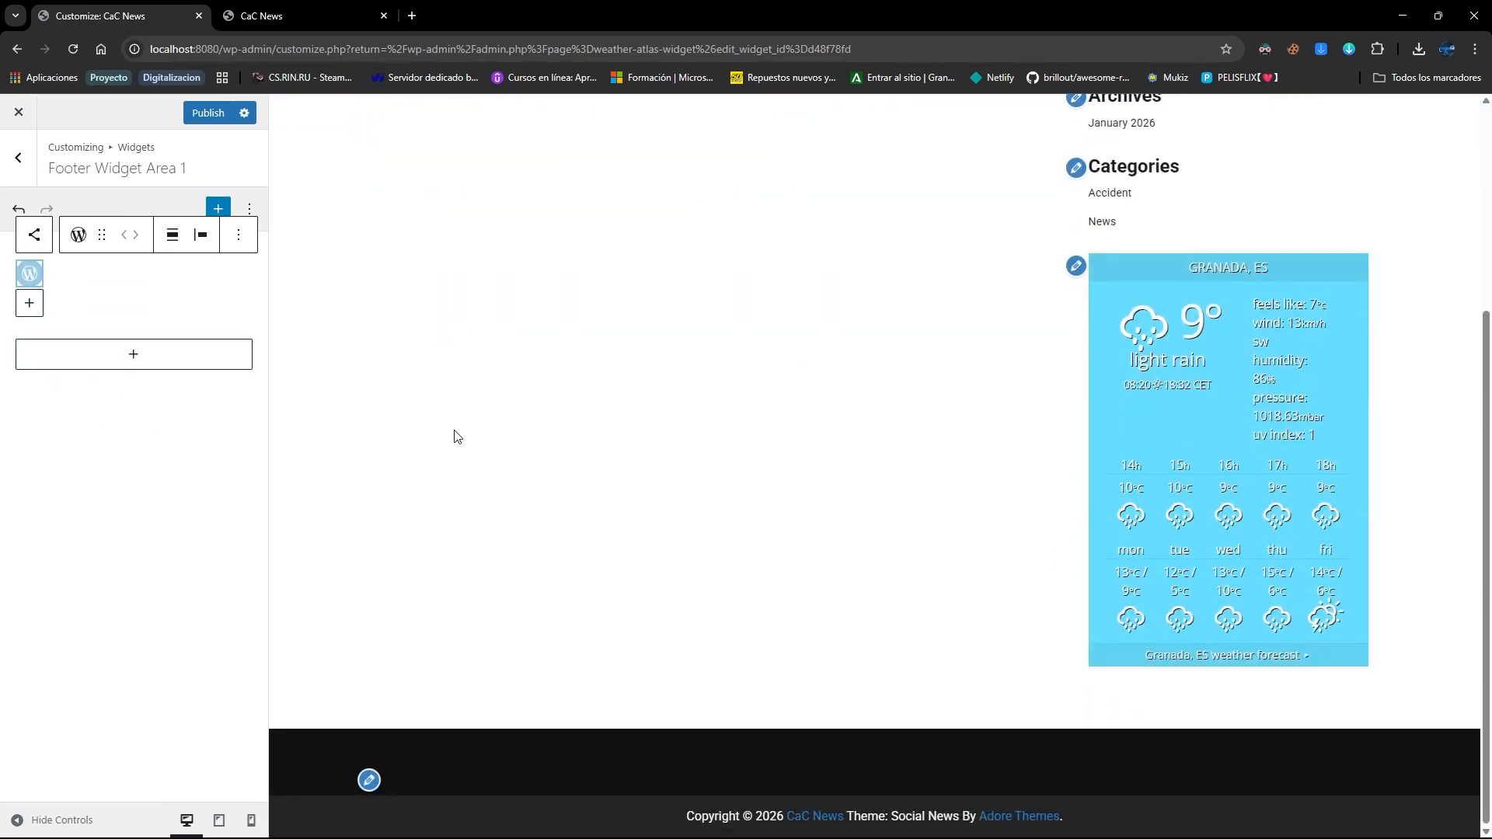
left_click(28, 303)
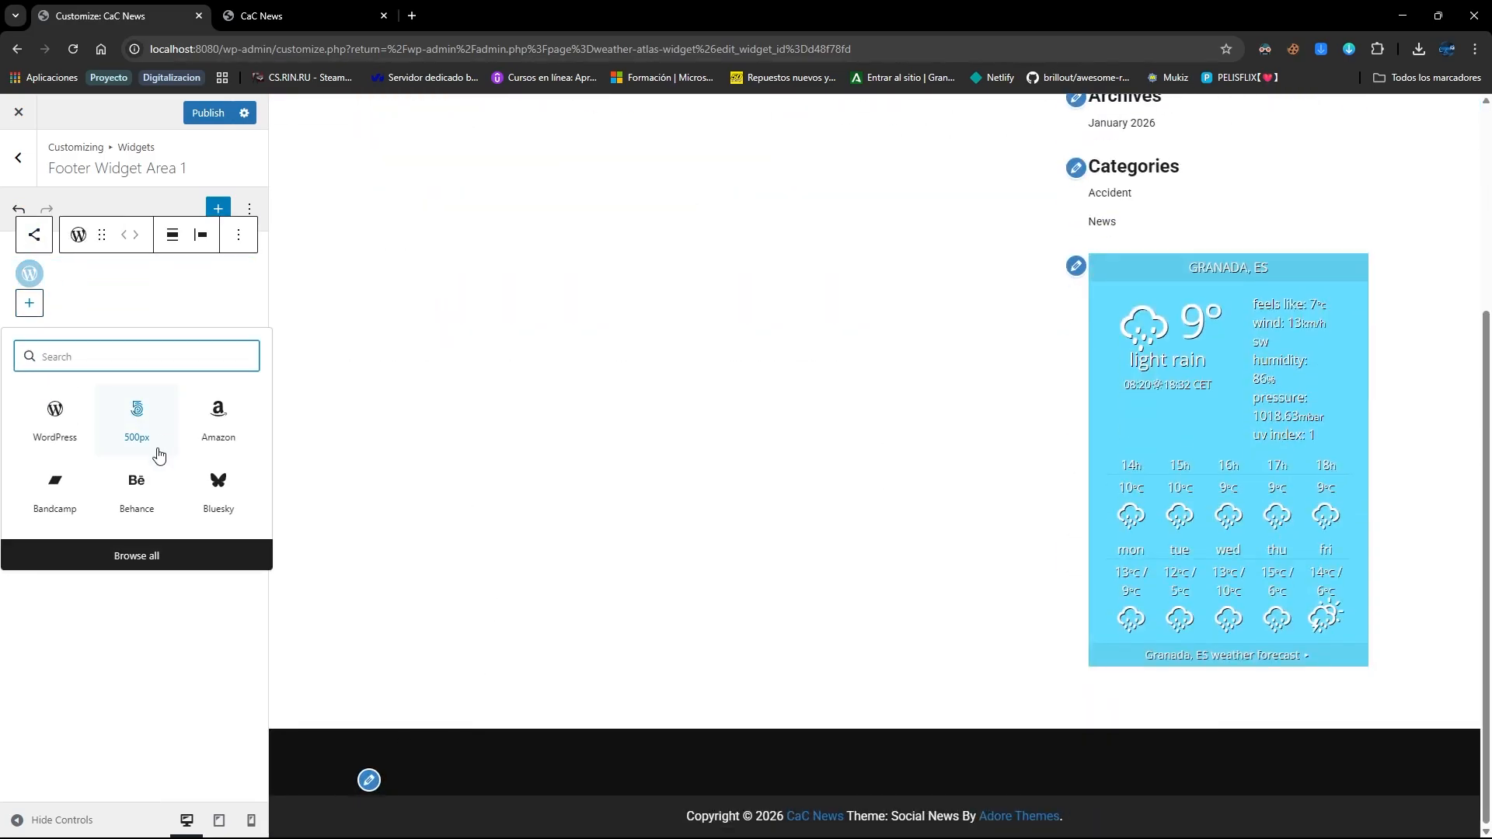
left_click(136, 554)
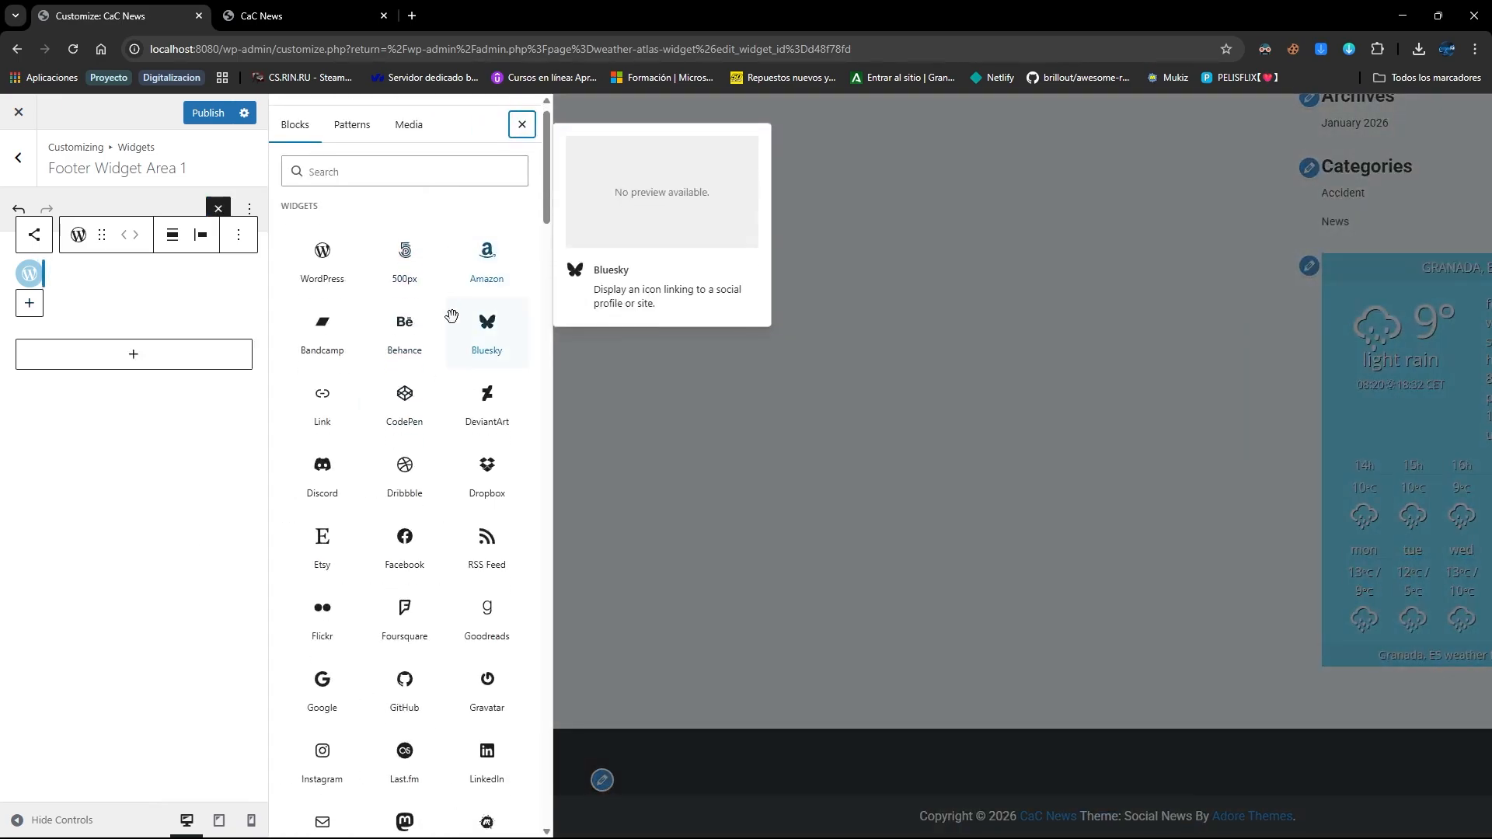
left_click(404, 631)
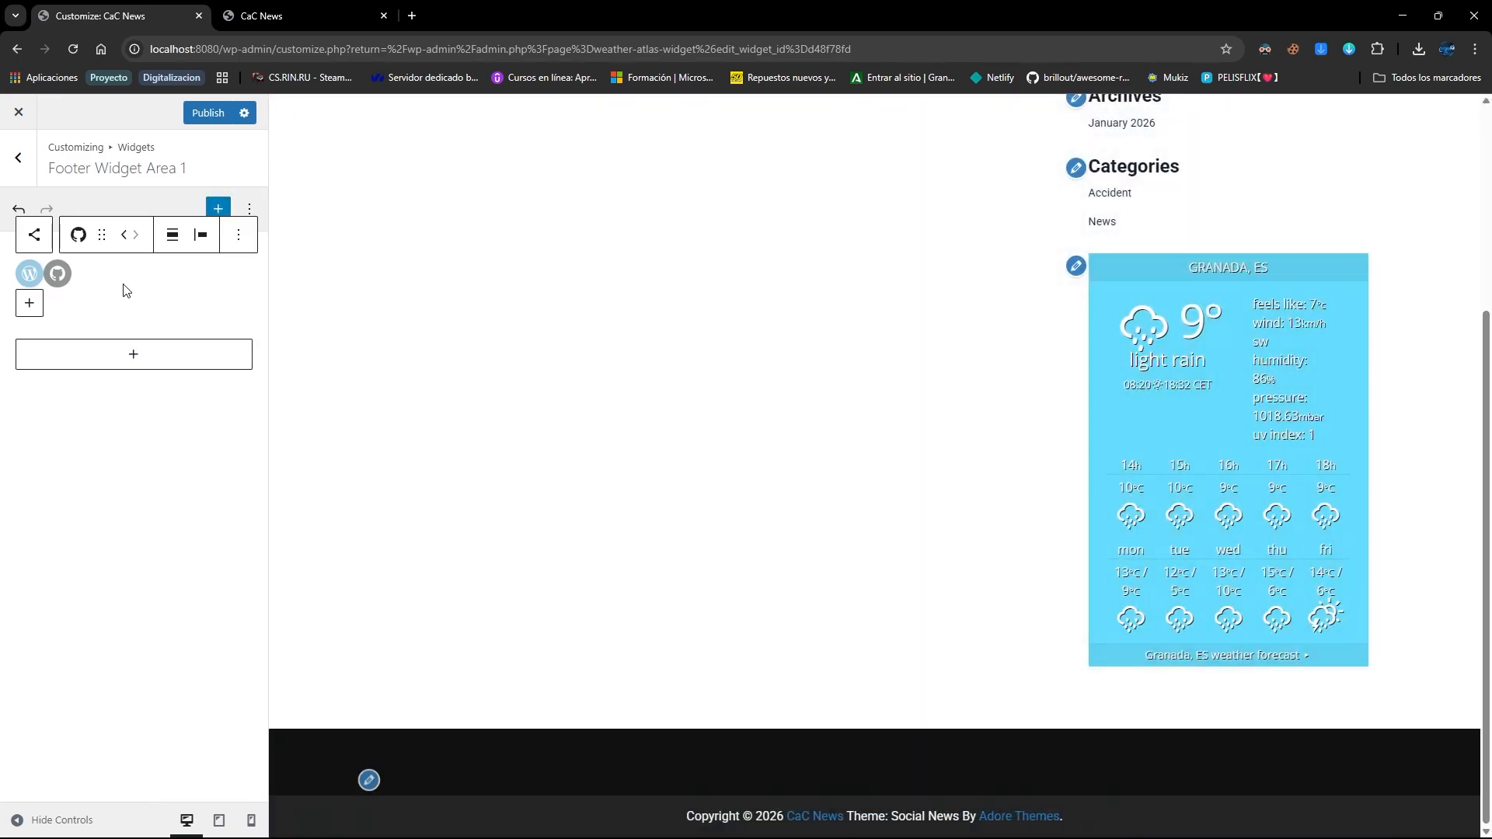
left_click(31, 304)
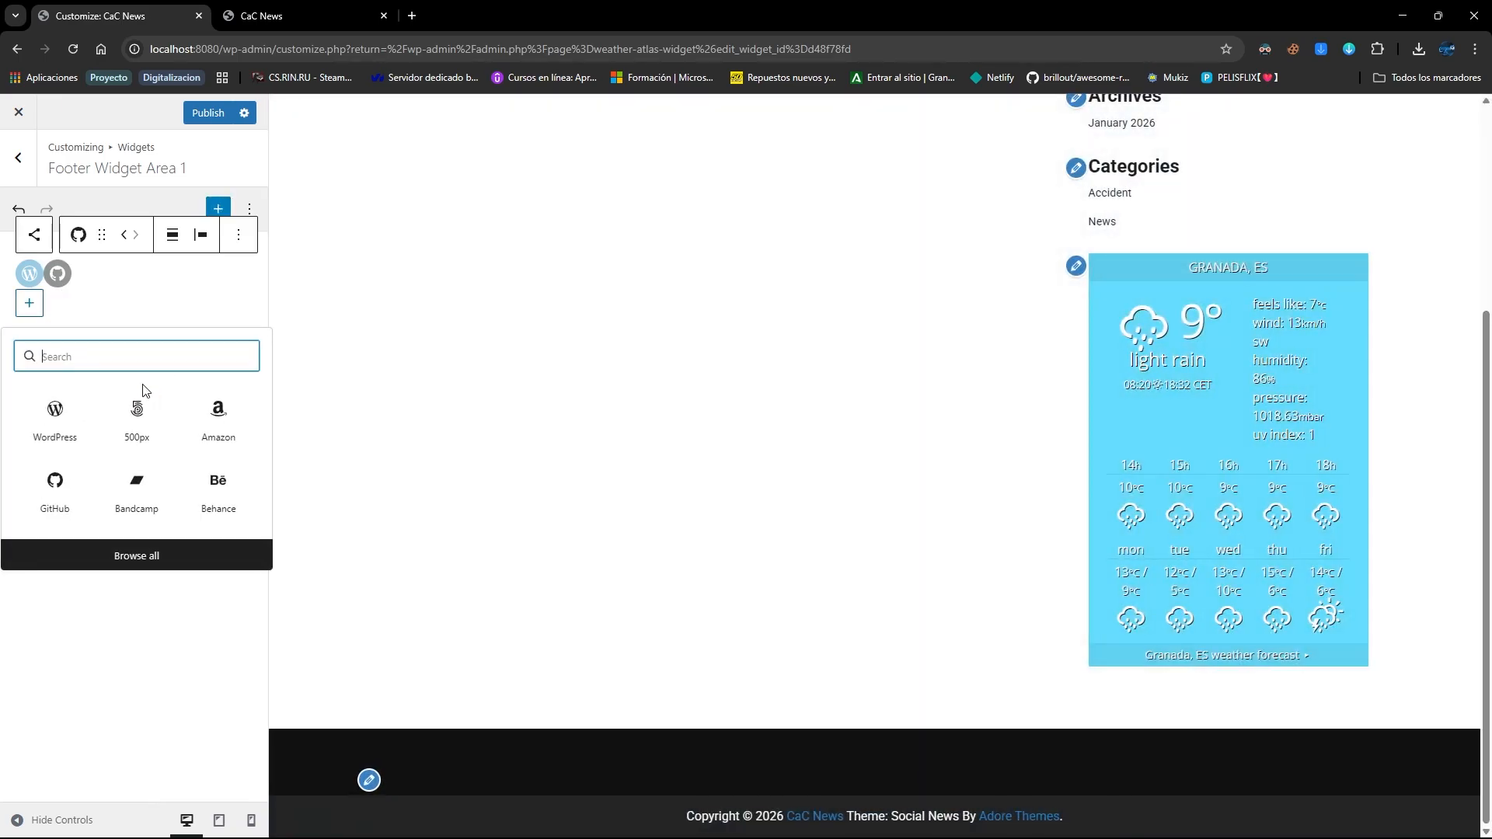
left_click(161, 549)
scroll(466, 489, "down", 1)
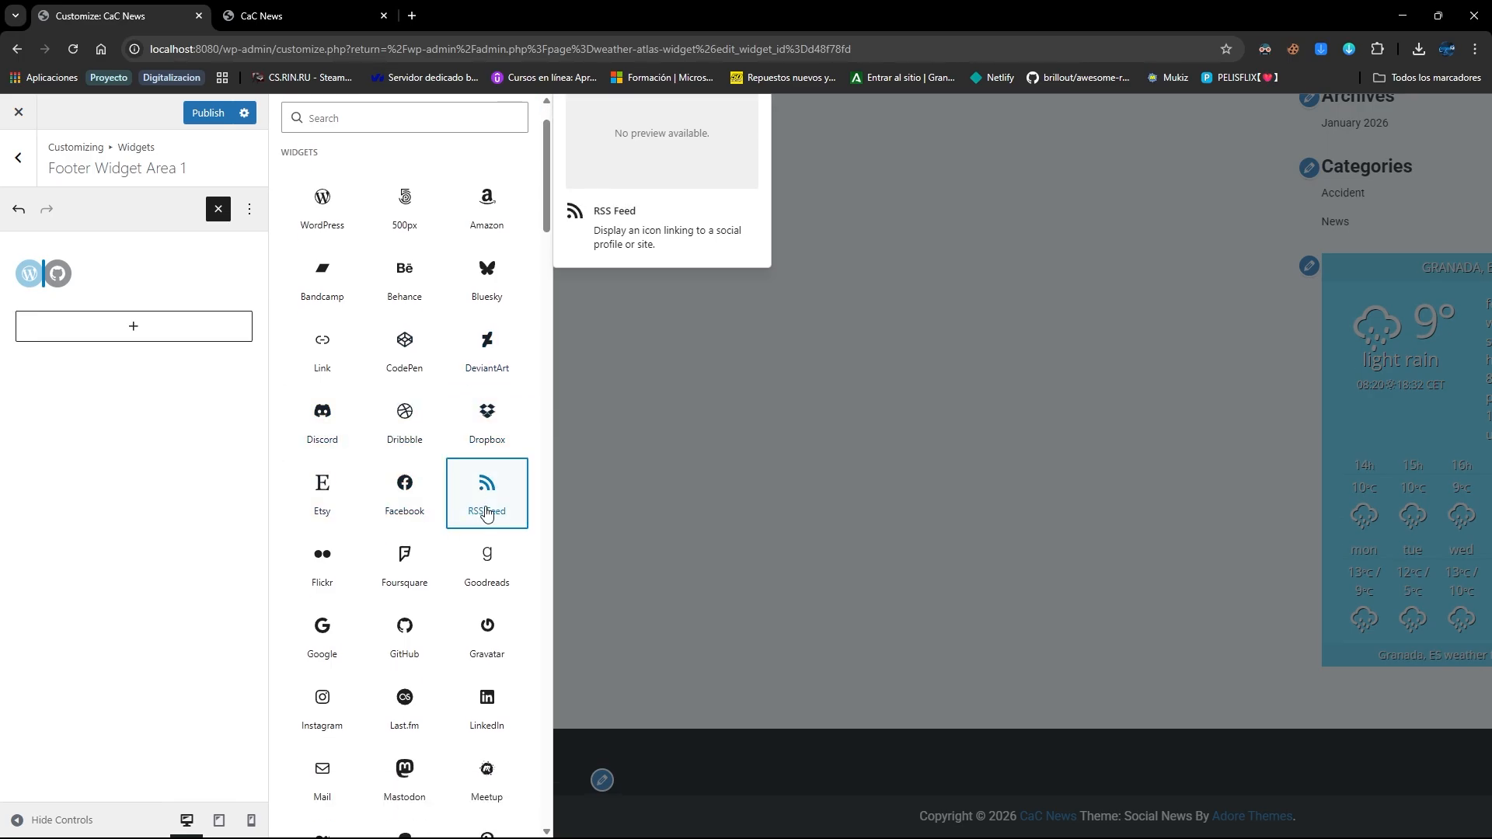
left_click(486, 514)
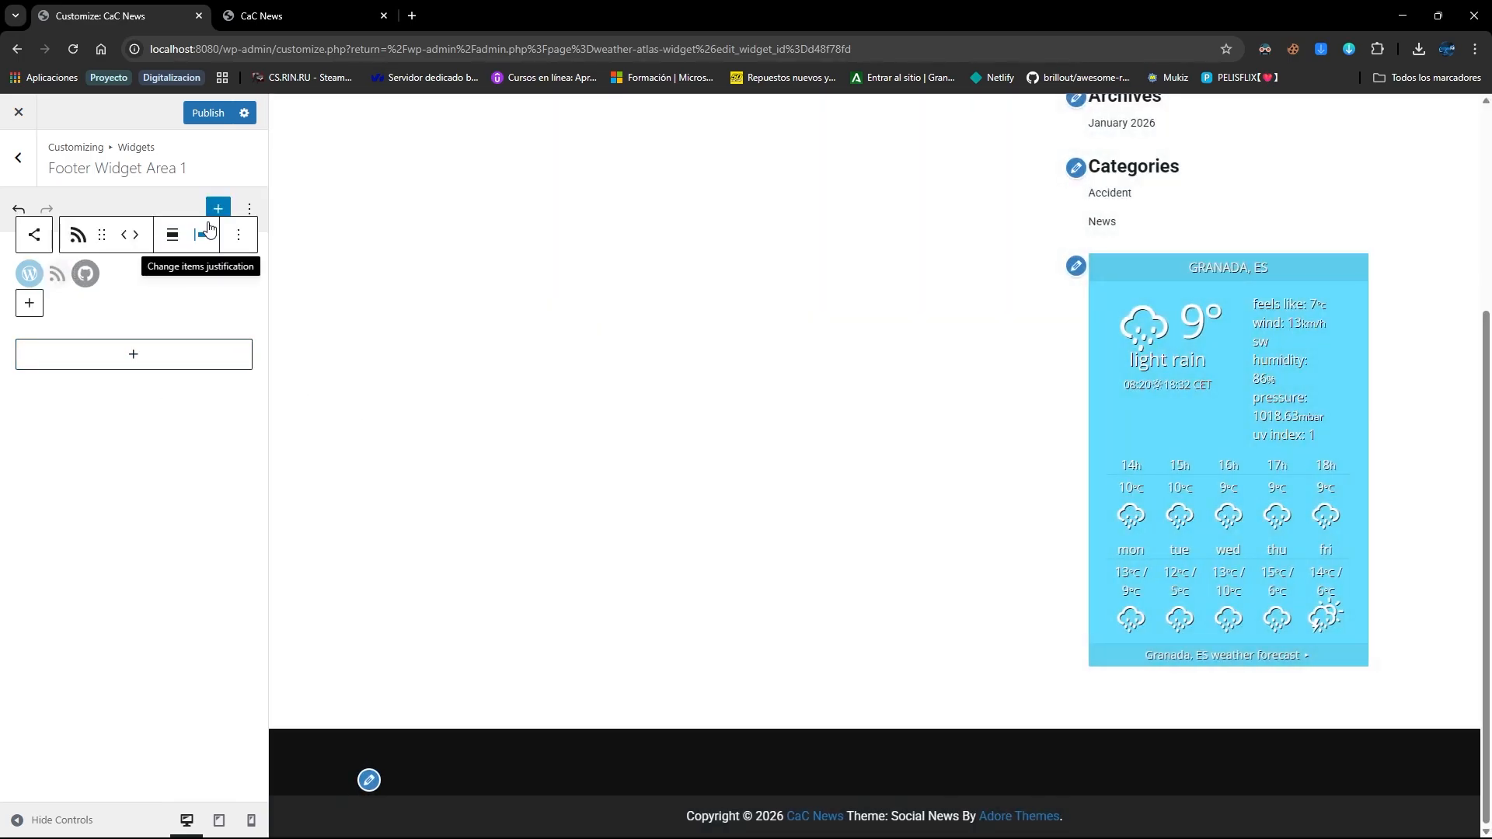
Set the GitHub icon's link to the user's GitHub web address
left_click(171, 441)
left_click(77, 277)
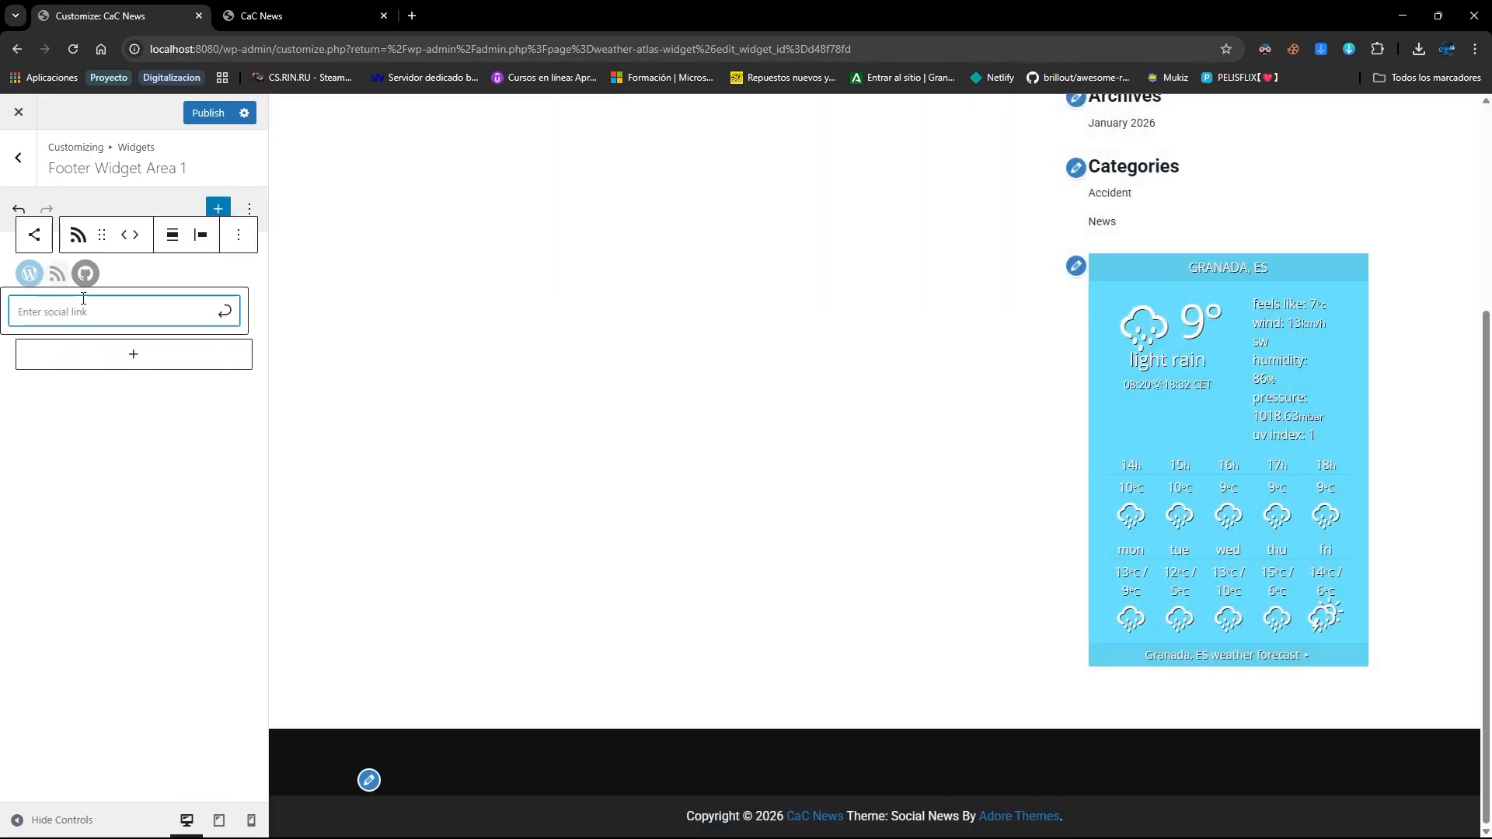
left_click(85, 280)
left_click(86, 279)
type("https:/")
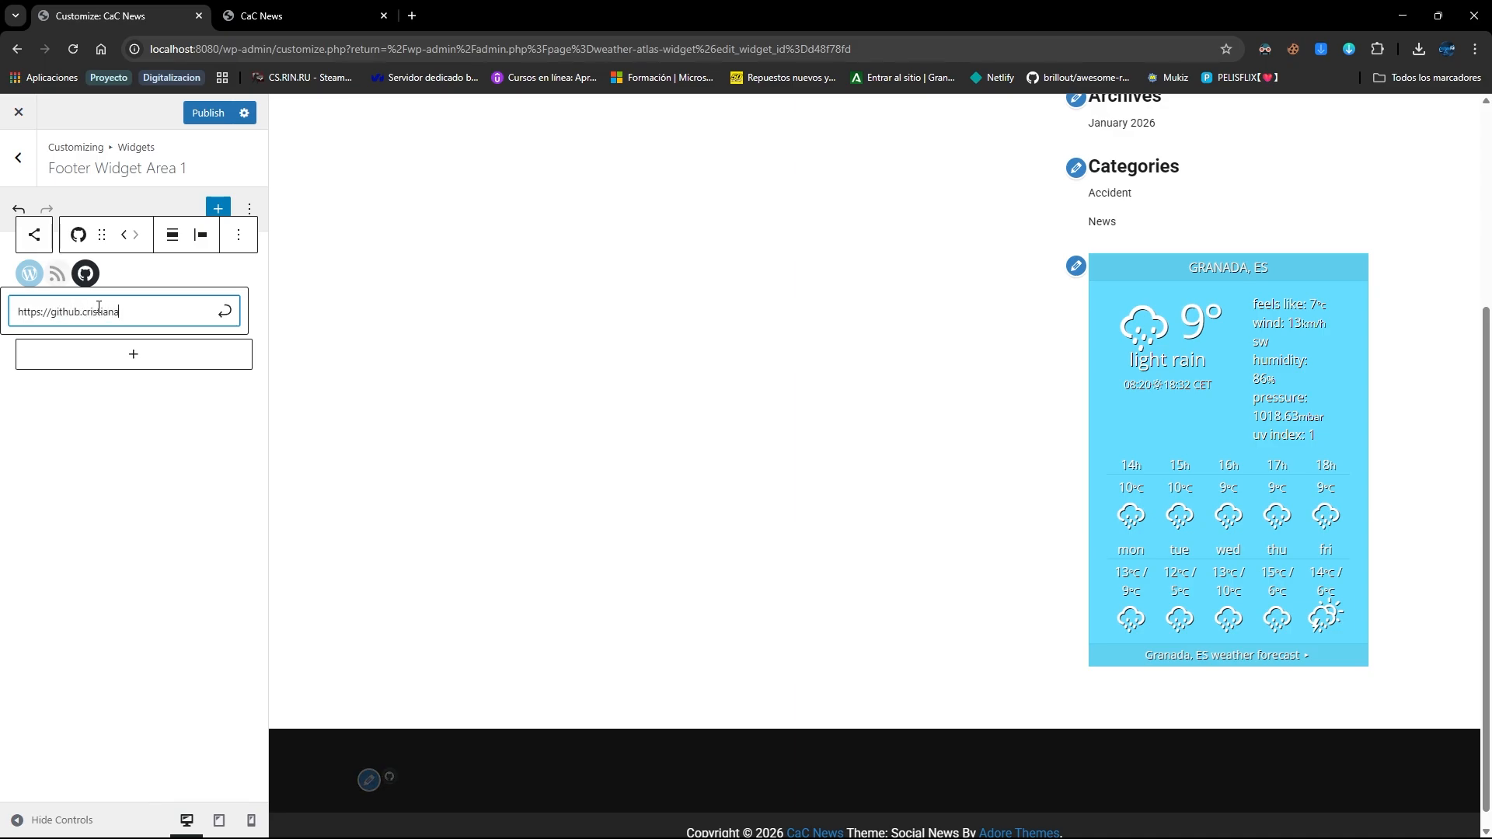
type("/github.crisianac.live")
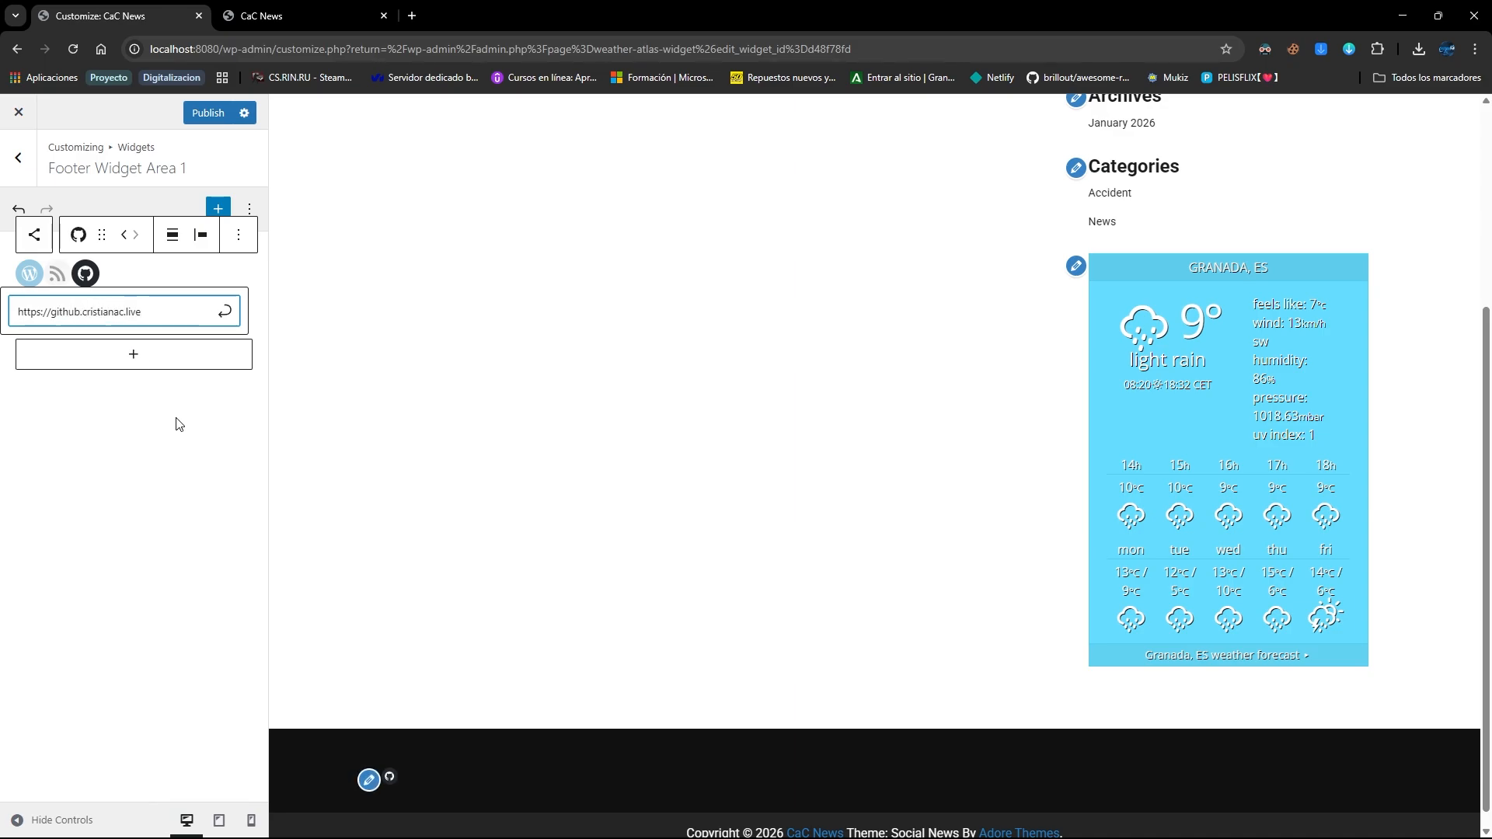
left_click(29, 273)
type("http://")
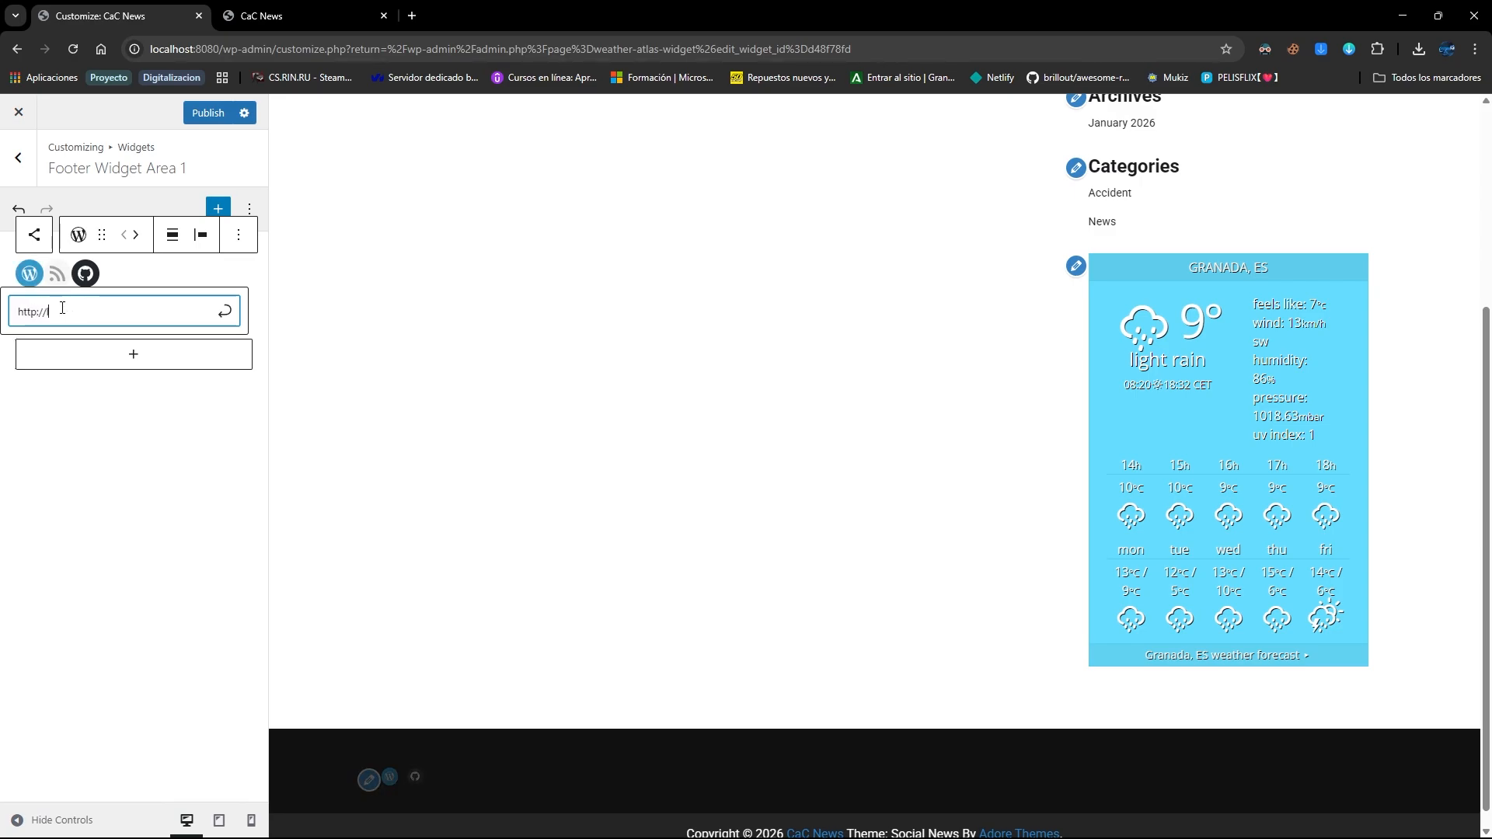
type("localhost:")
key("BackSpace")
type(":8080")
left_click(57, 273)
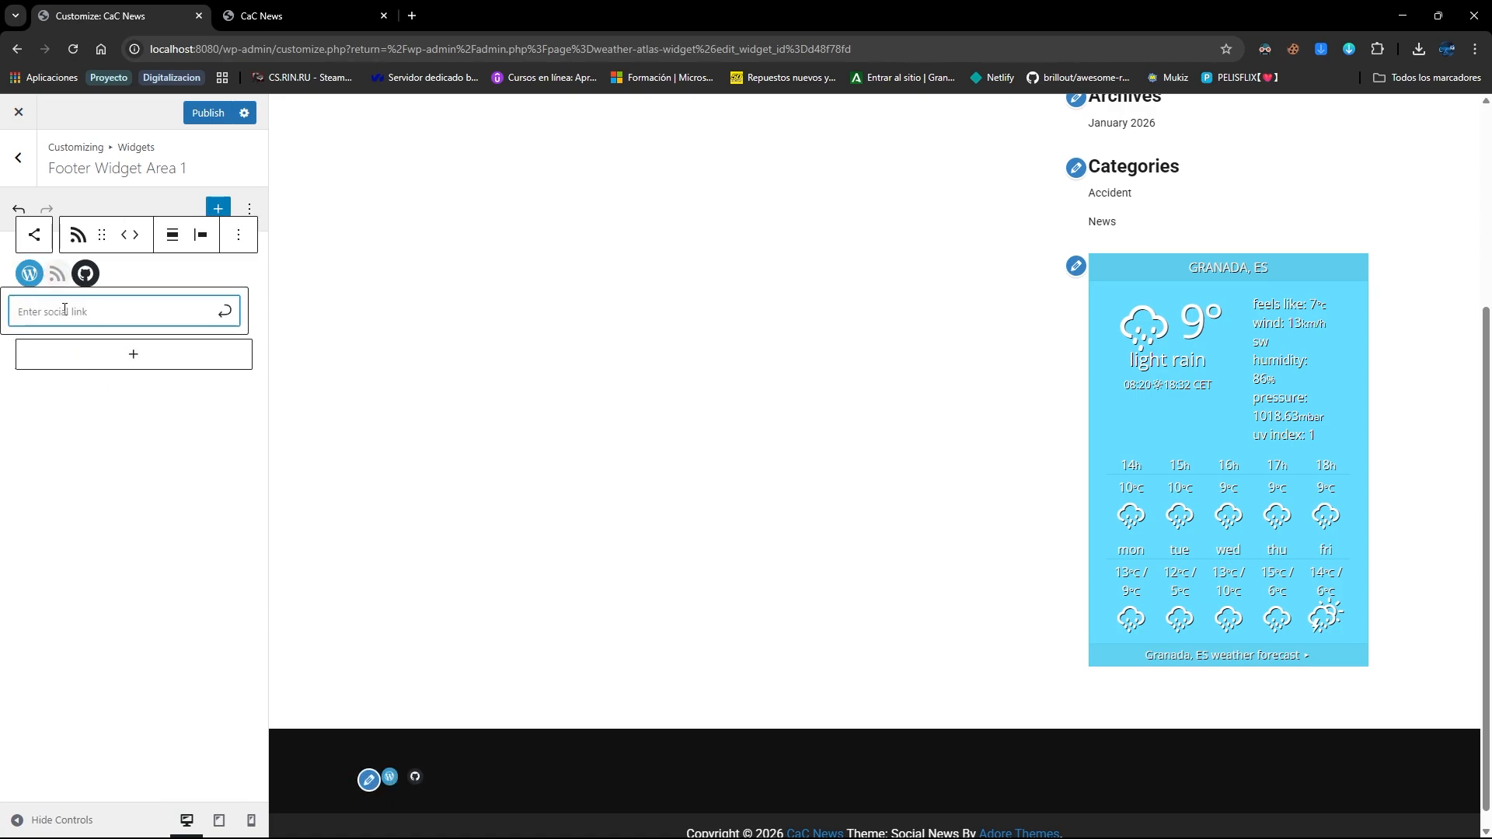
type("http:")
key("BackSpace")
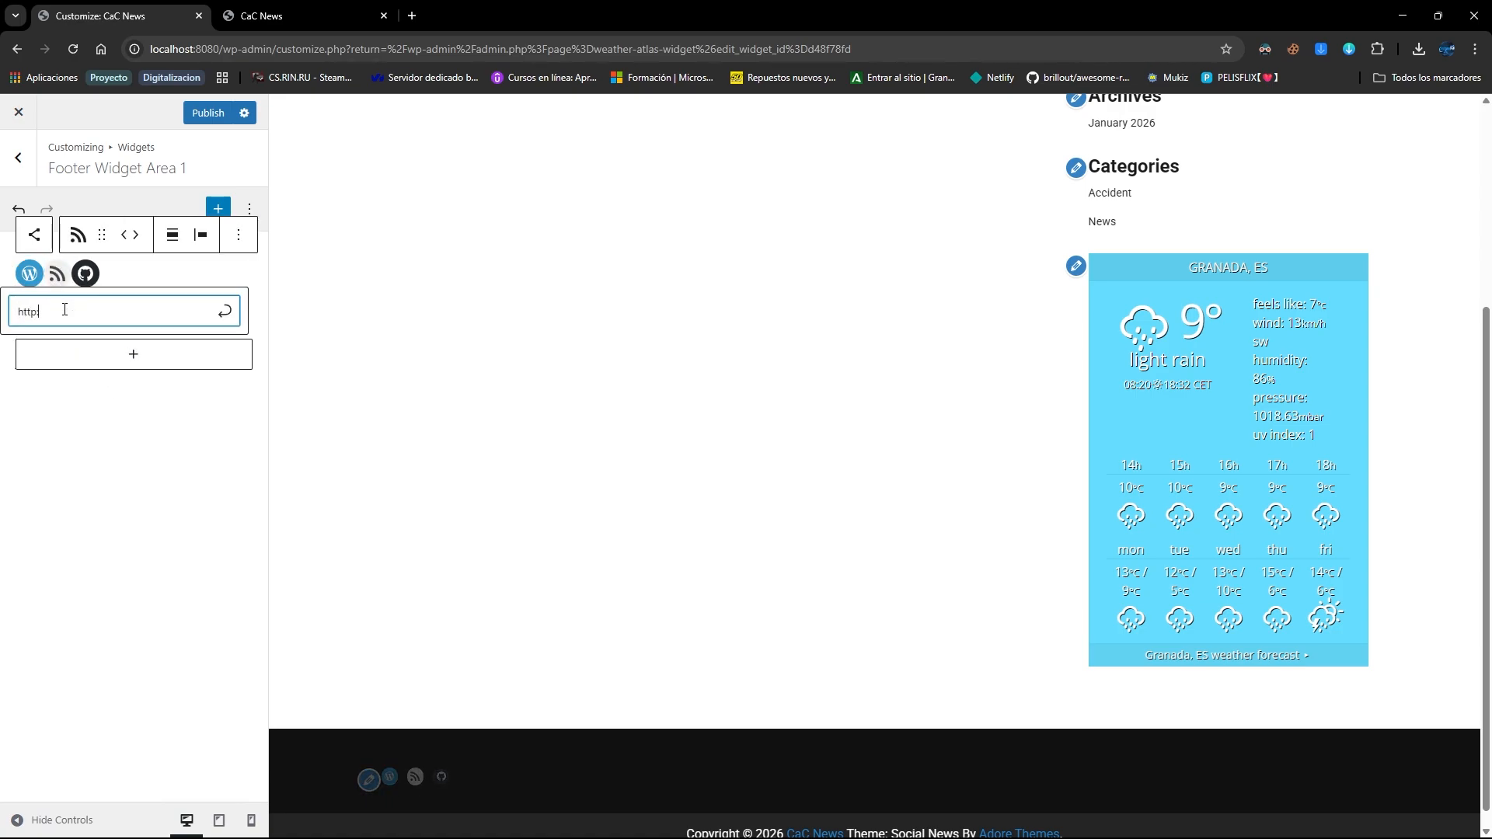
type("://example.com")
left_click(219, 118)
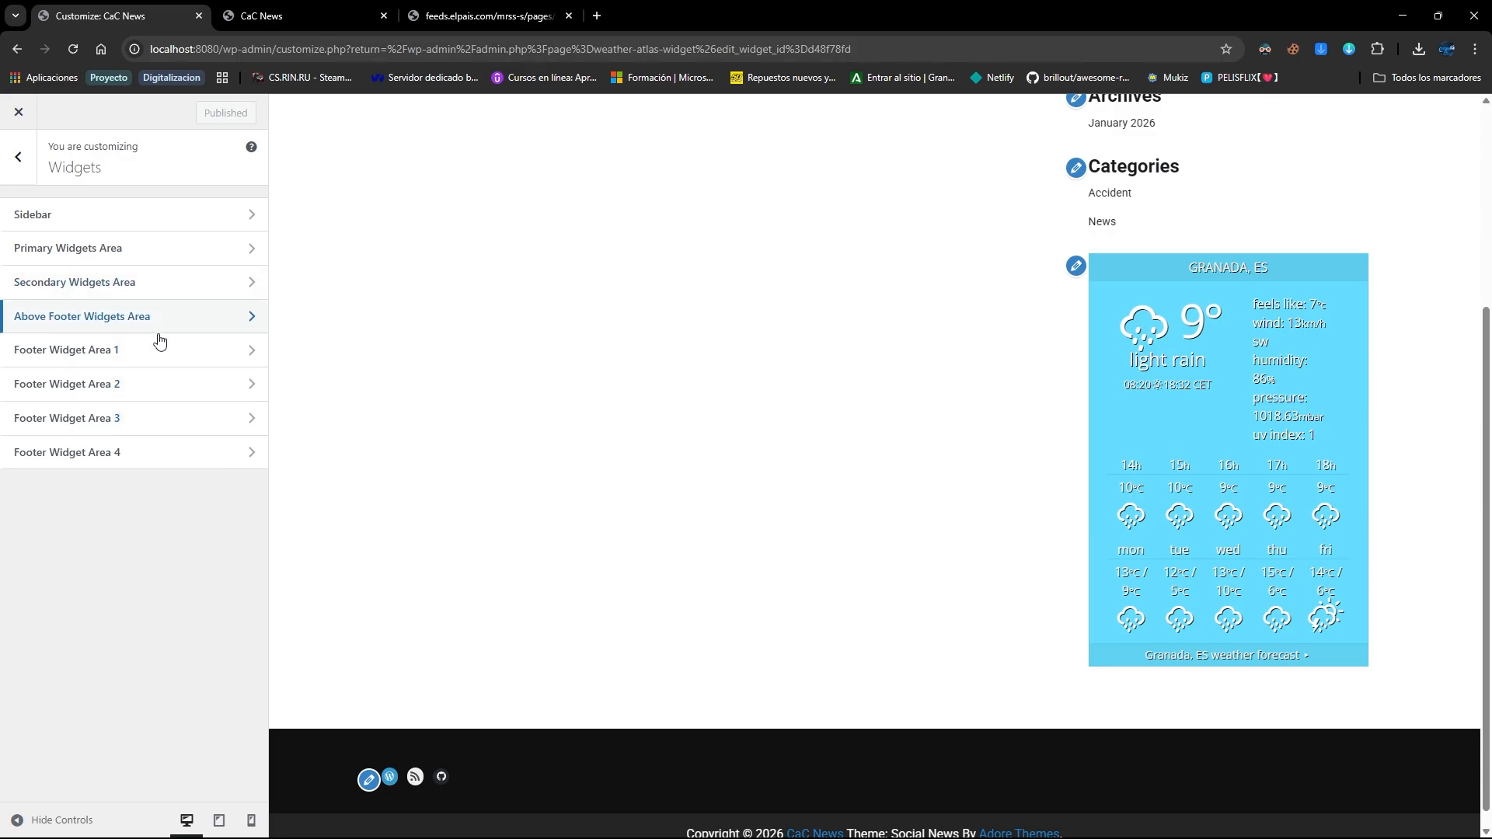
Insert an RSS block with the copied El País feed URL into Footer Widget Area 2 and publish
left_click(501, 7)
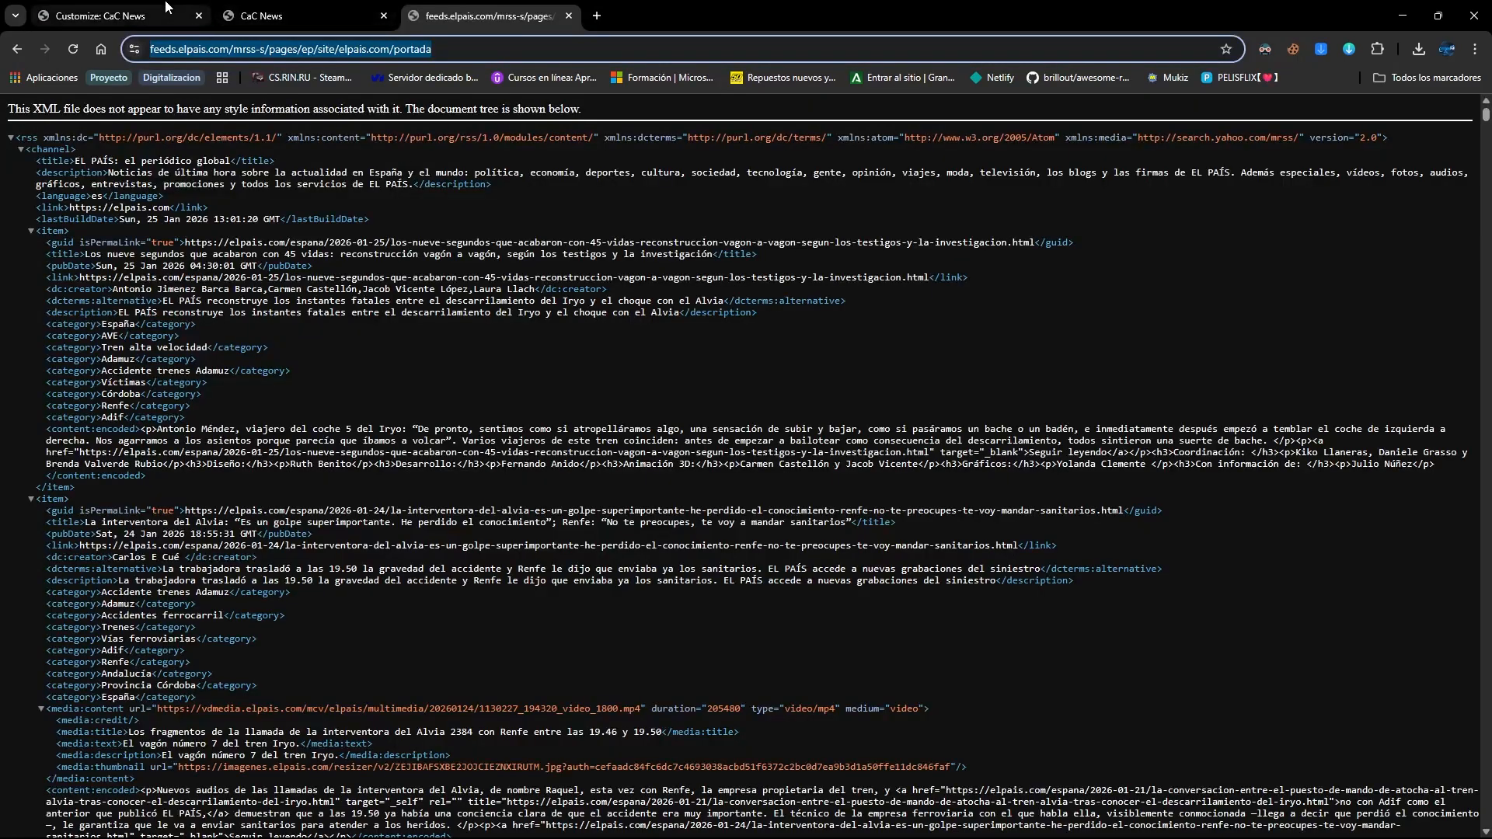
left_click(117, 16)
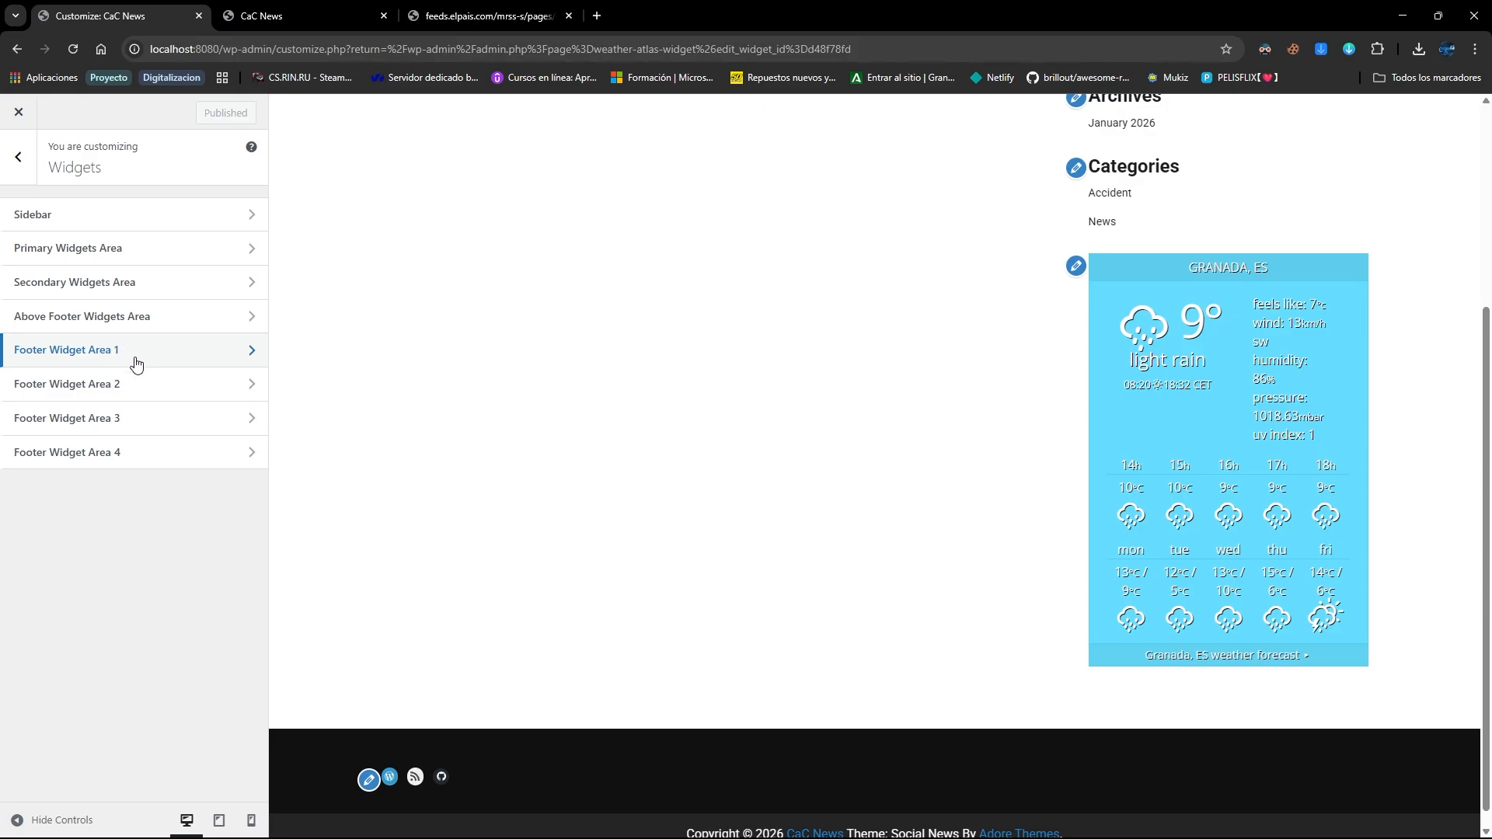
left_click(156, 386)
left_click(167, 277)
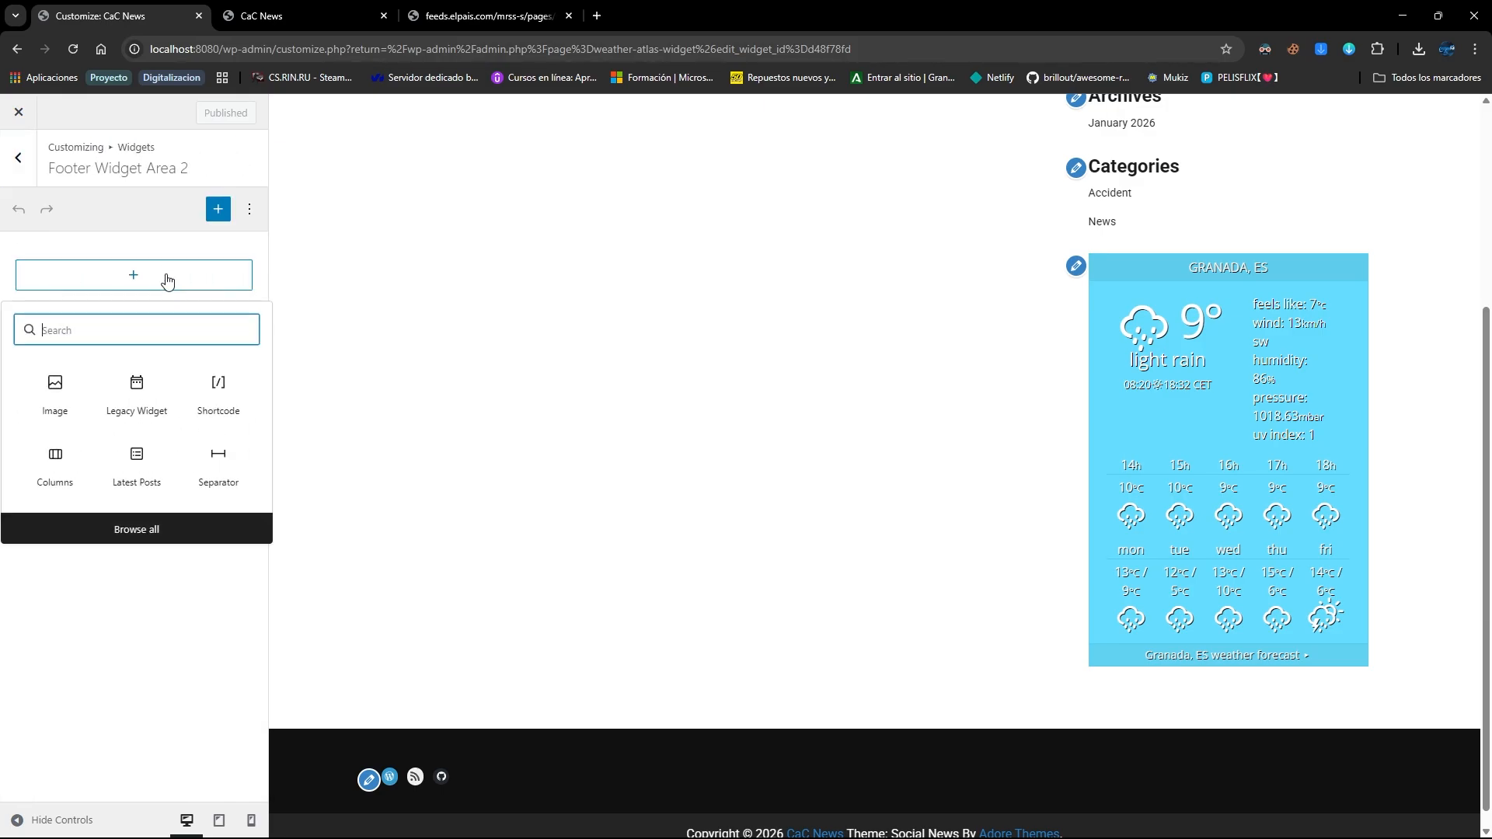
type("rss")
left_click(54, 398)
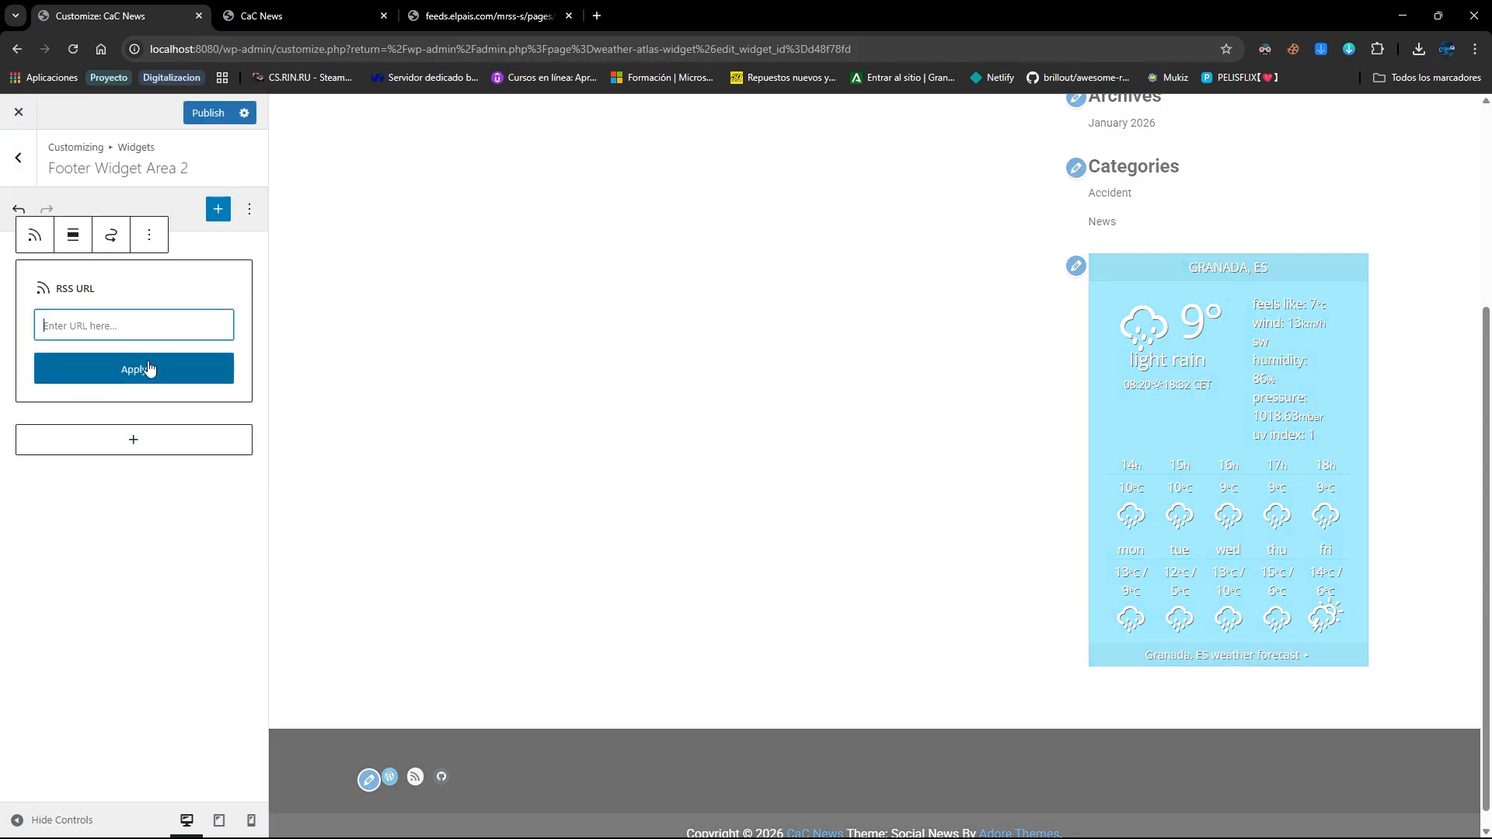
type("https://feeds.elpais.com/mrss-s/pages/ep/site/elpais.com/portada")
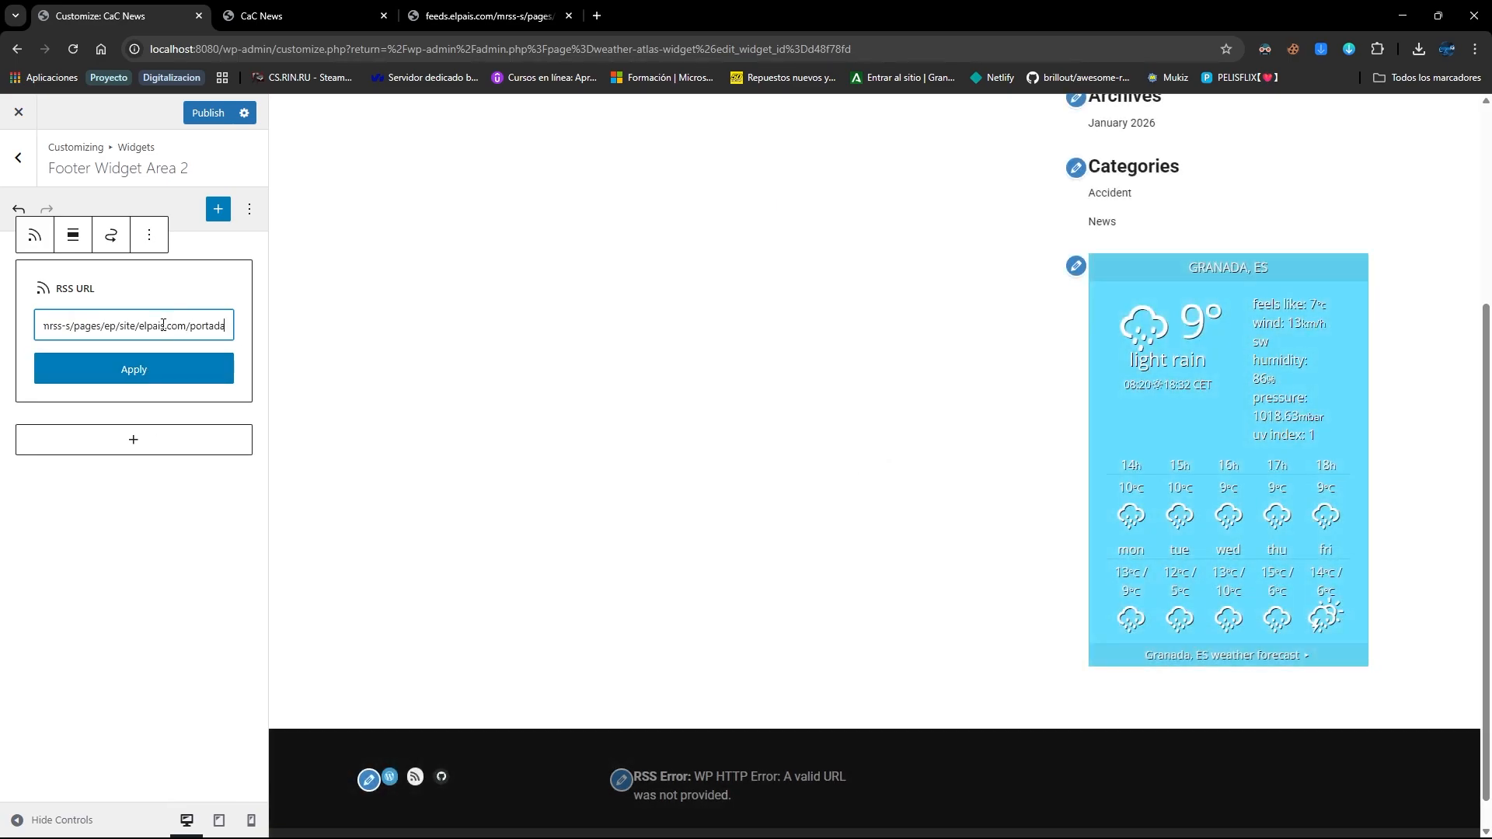
left_click(139, 370)
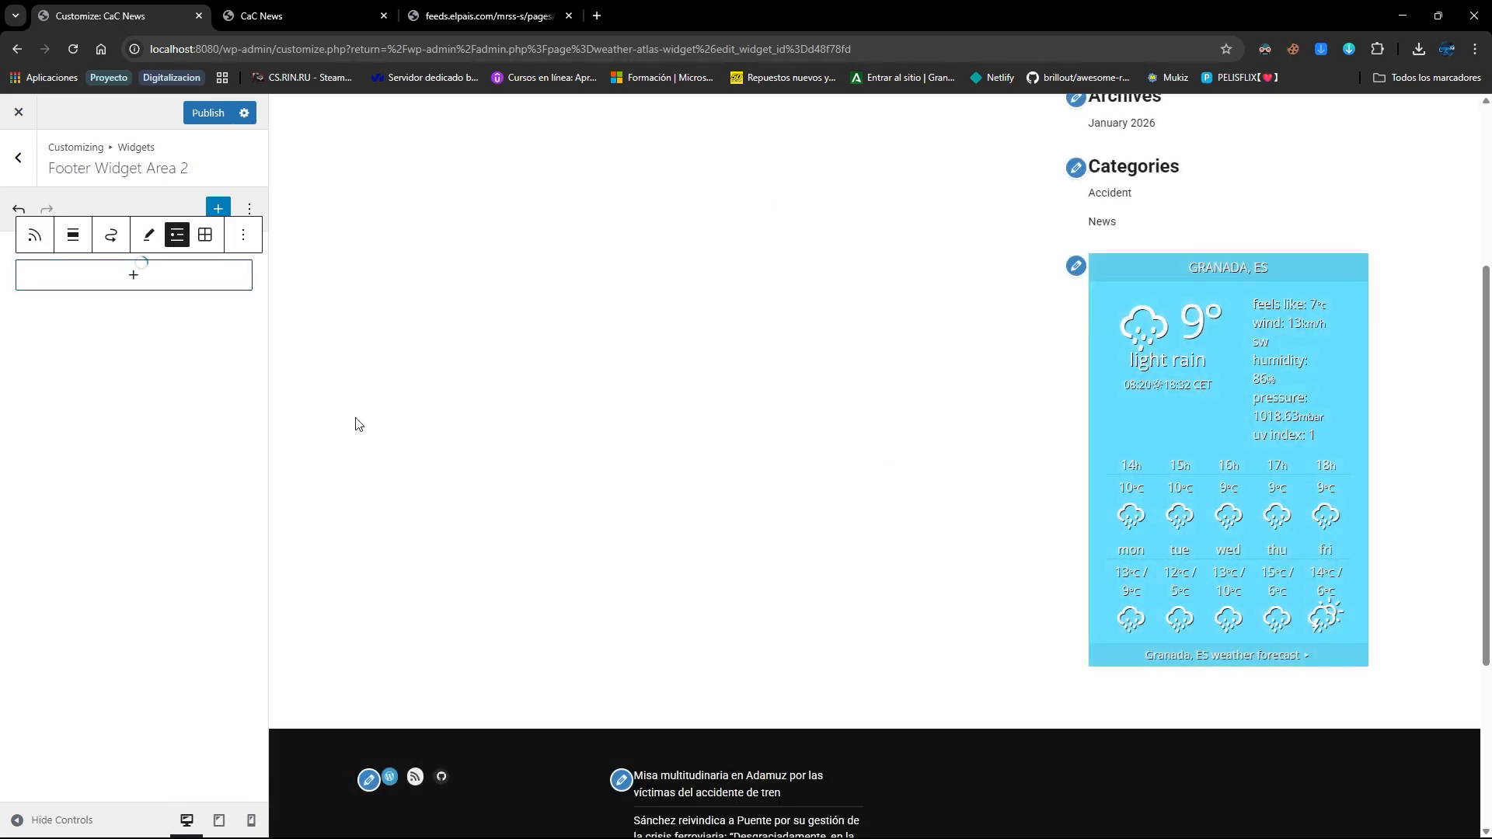
scroll(622, 559, "down", 4)
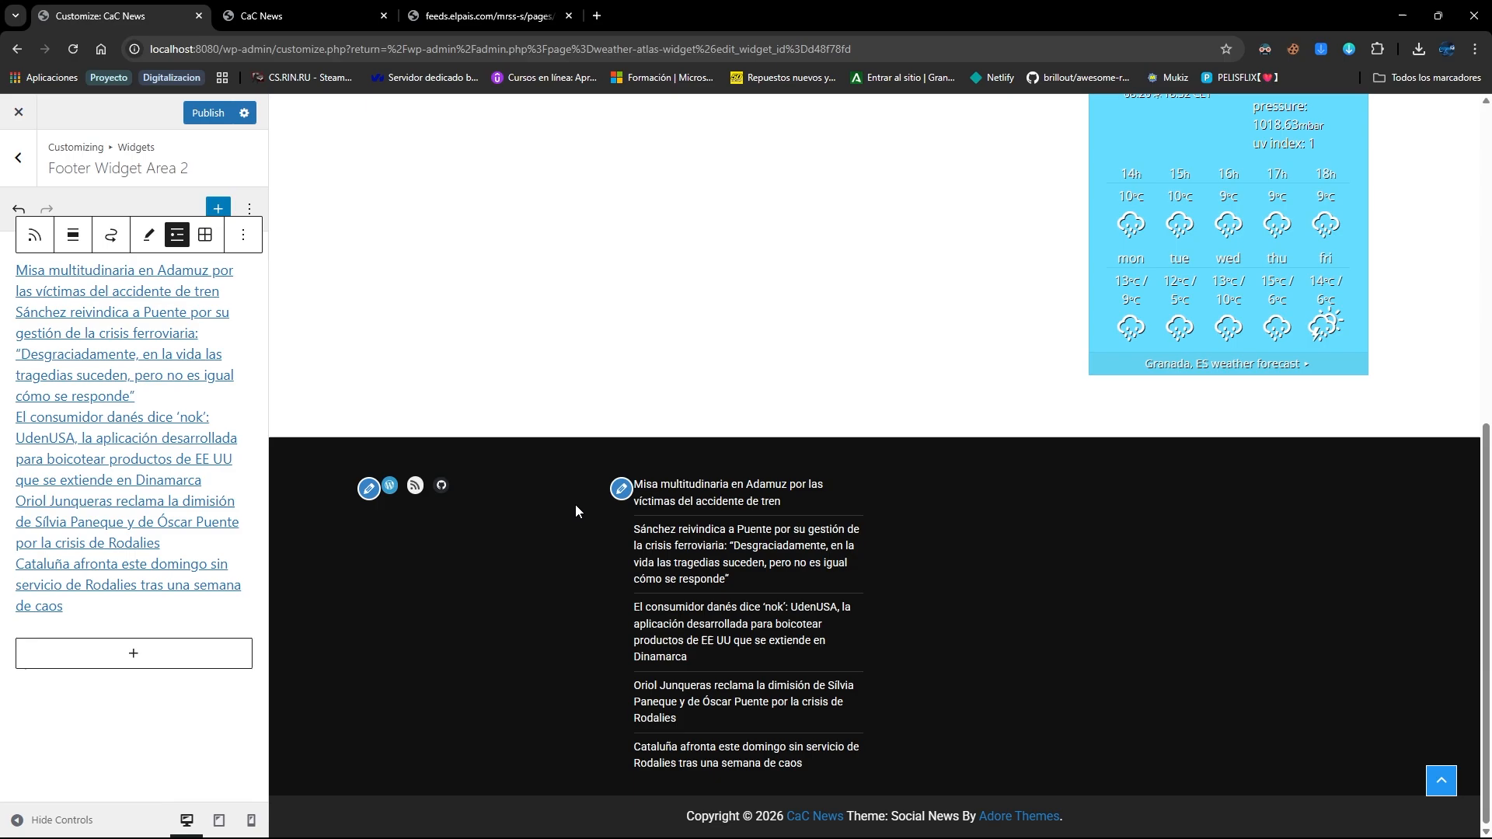
left_click(210, 114)
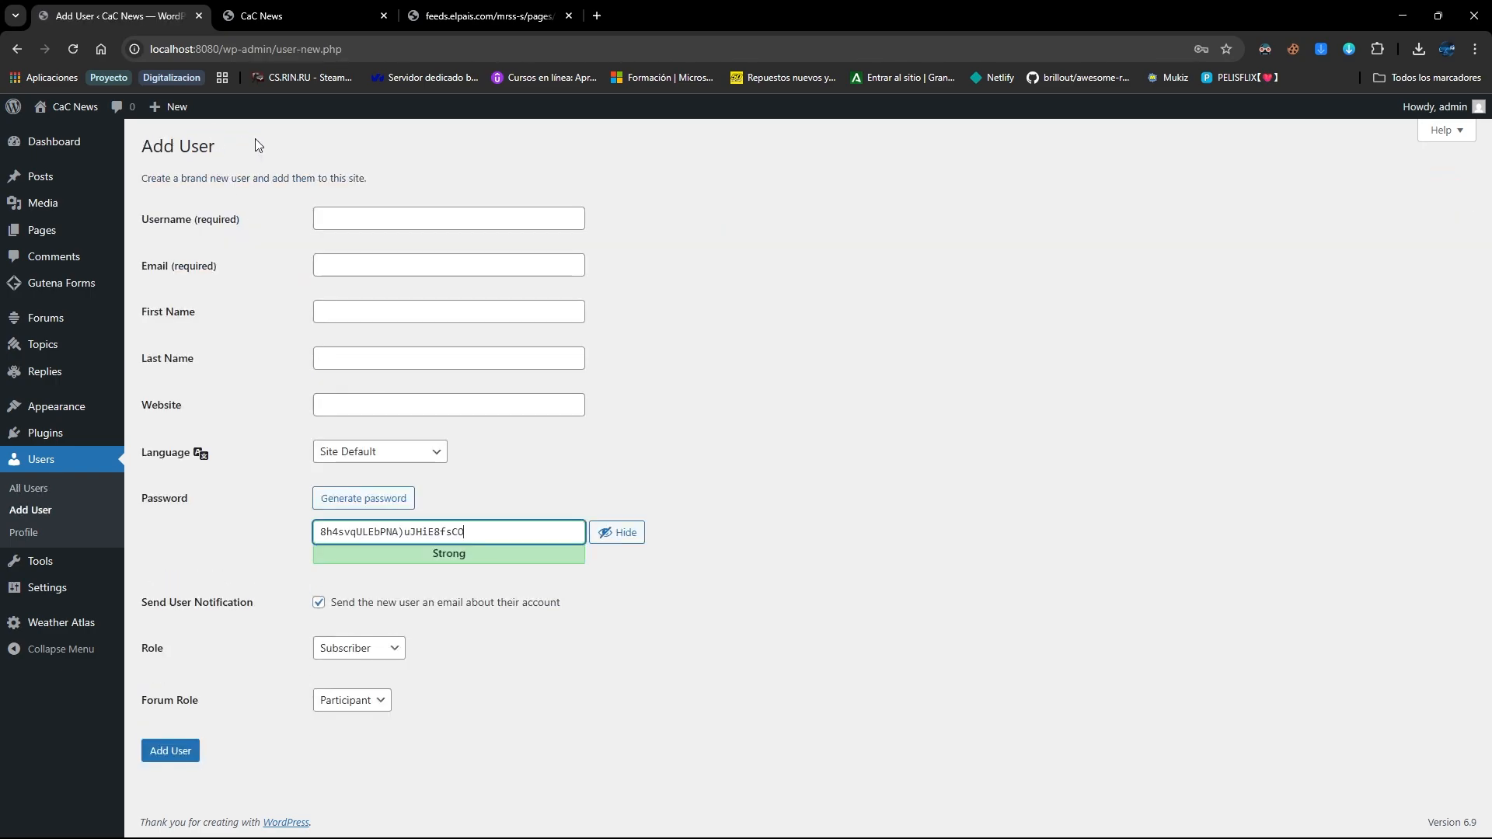
Enter username Author, an e-mail address, and first and last name Author for the new user
left_click(449, 221)
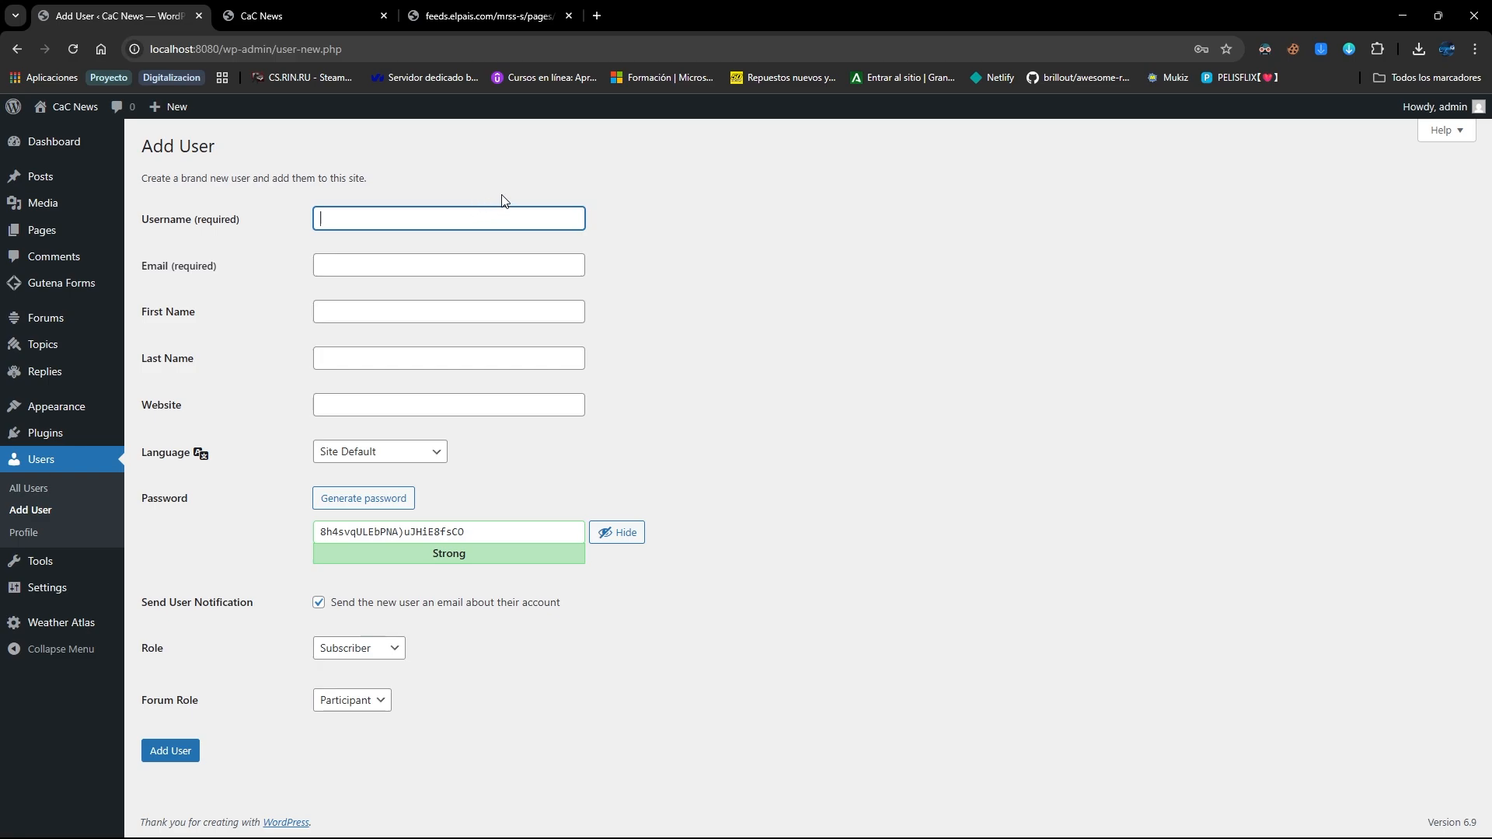
type("Author")
left_click(373, 259)
type("authoe.")
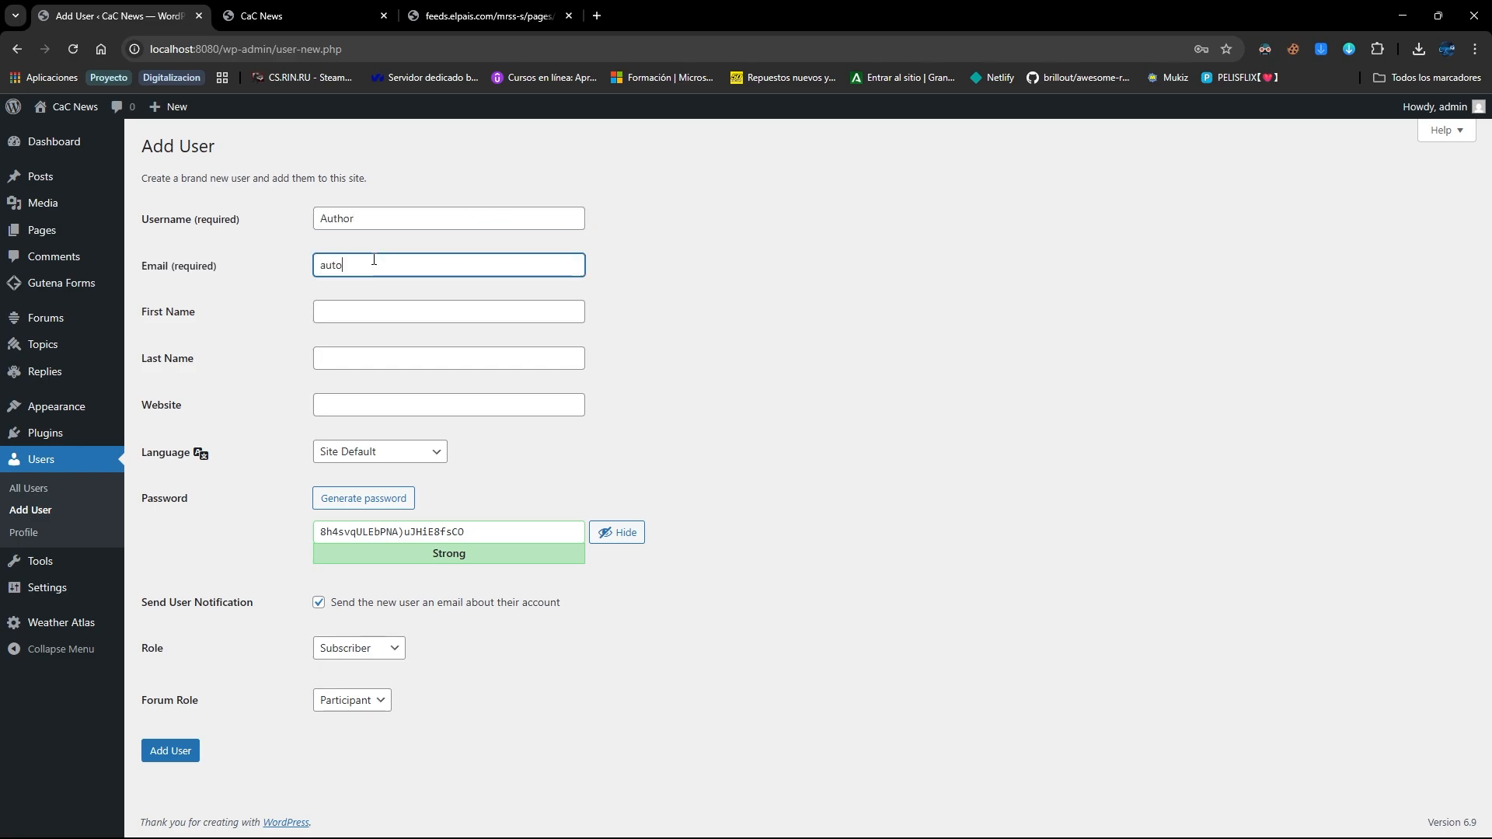
type("myblog@locahost.com")
left_click(354, 304)
type("Autrhor")
key("BackSpace")
key("BackSpace")
key("BackSpace")
type("hor")
key("Tab")
type("Author")
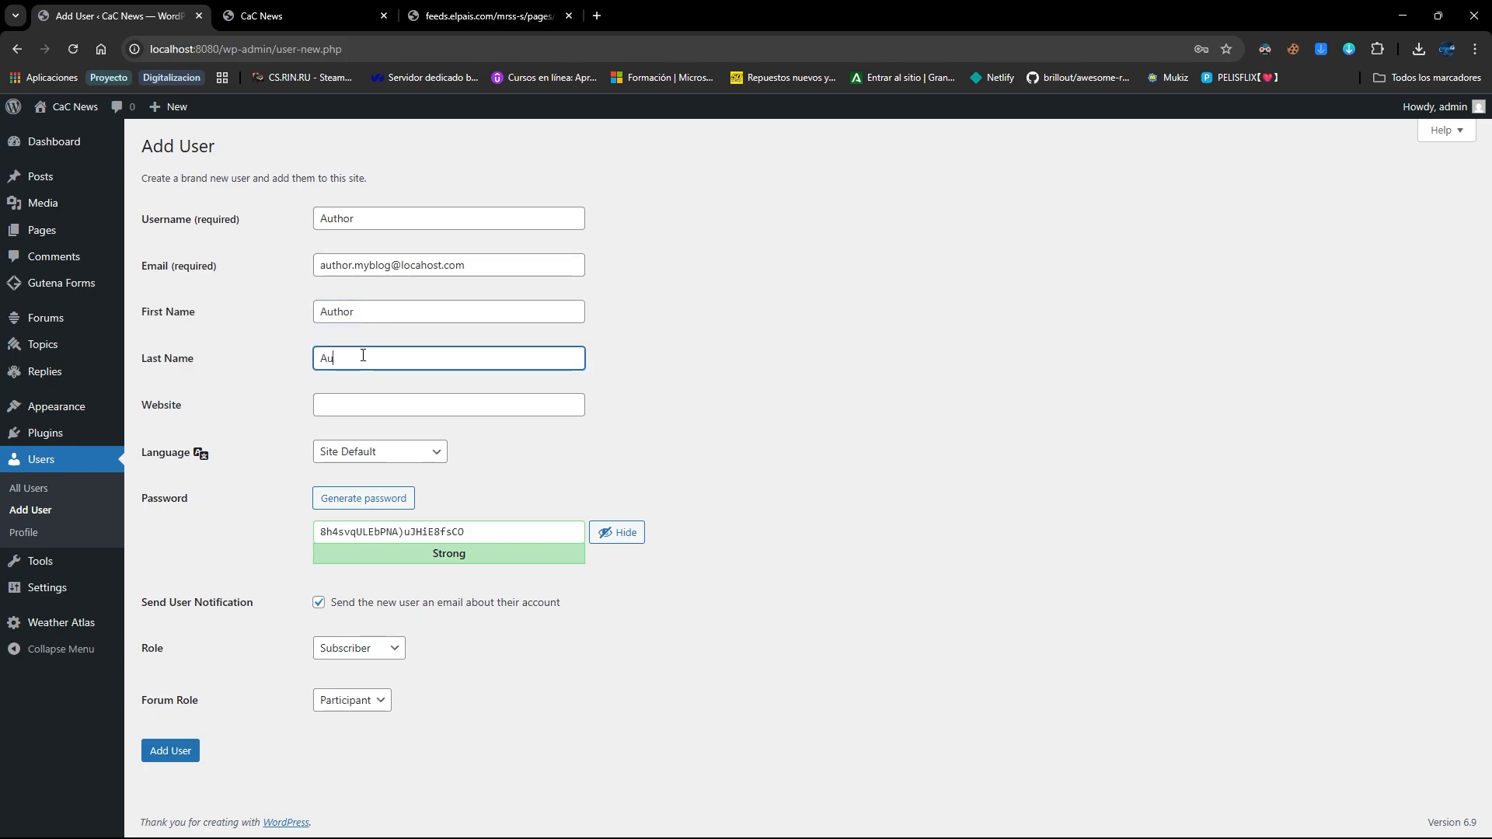
key("Tab")
key("Tab")
key("Tab")
key("Tab")
type("1234")
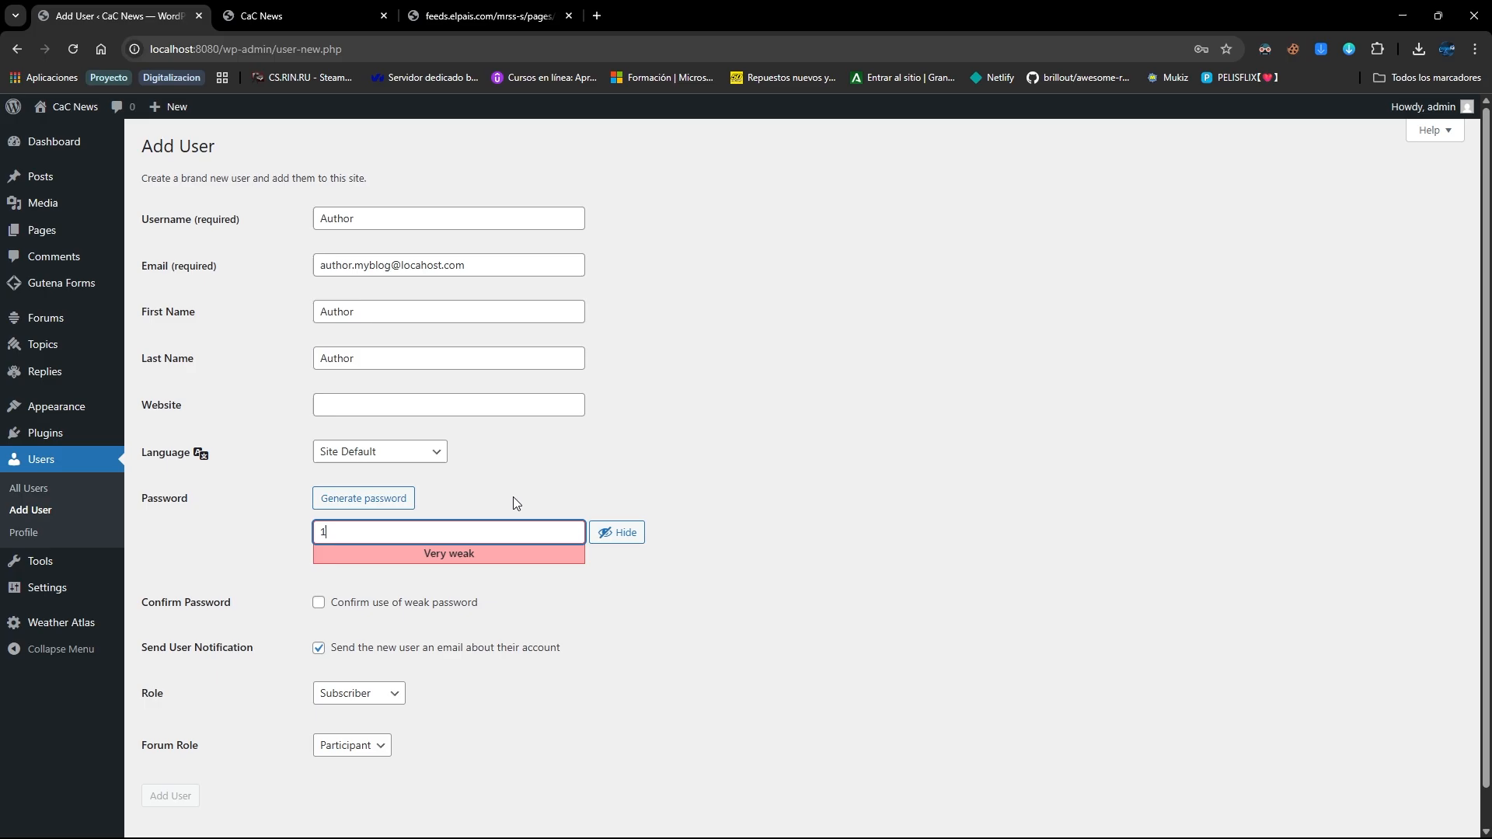
left_click(378, 602)
scroll(387, 625, "down", 1)
left_click(397, 647)
left_click(345, 713)
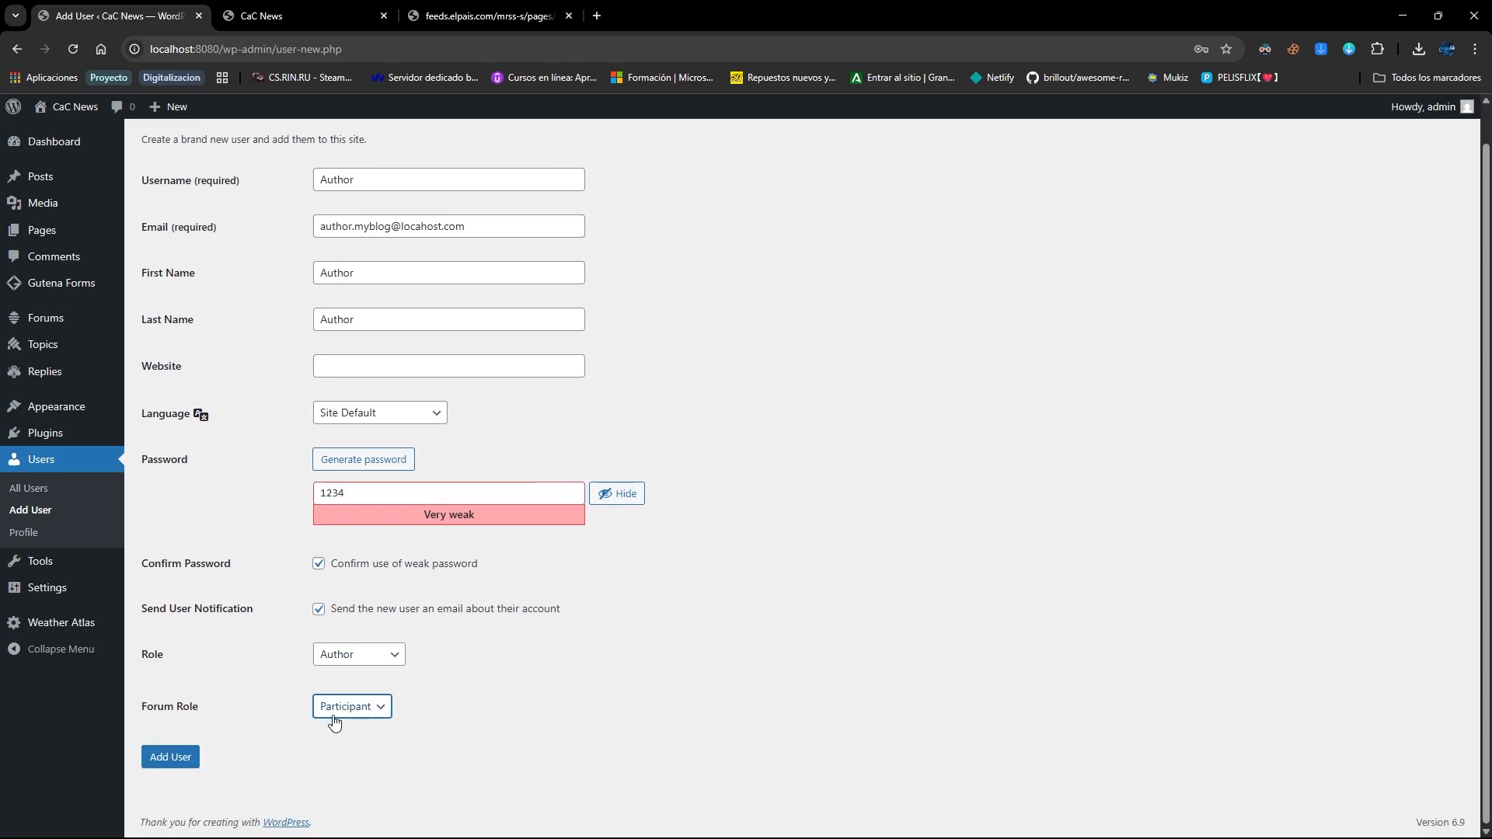
left_click(170, 757)
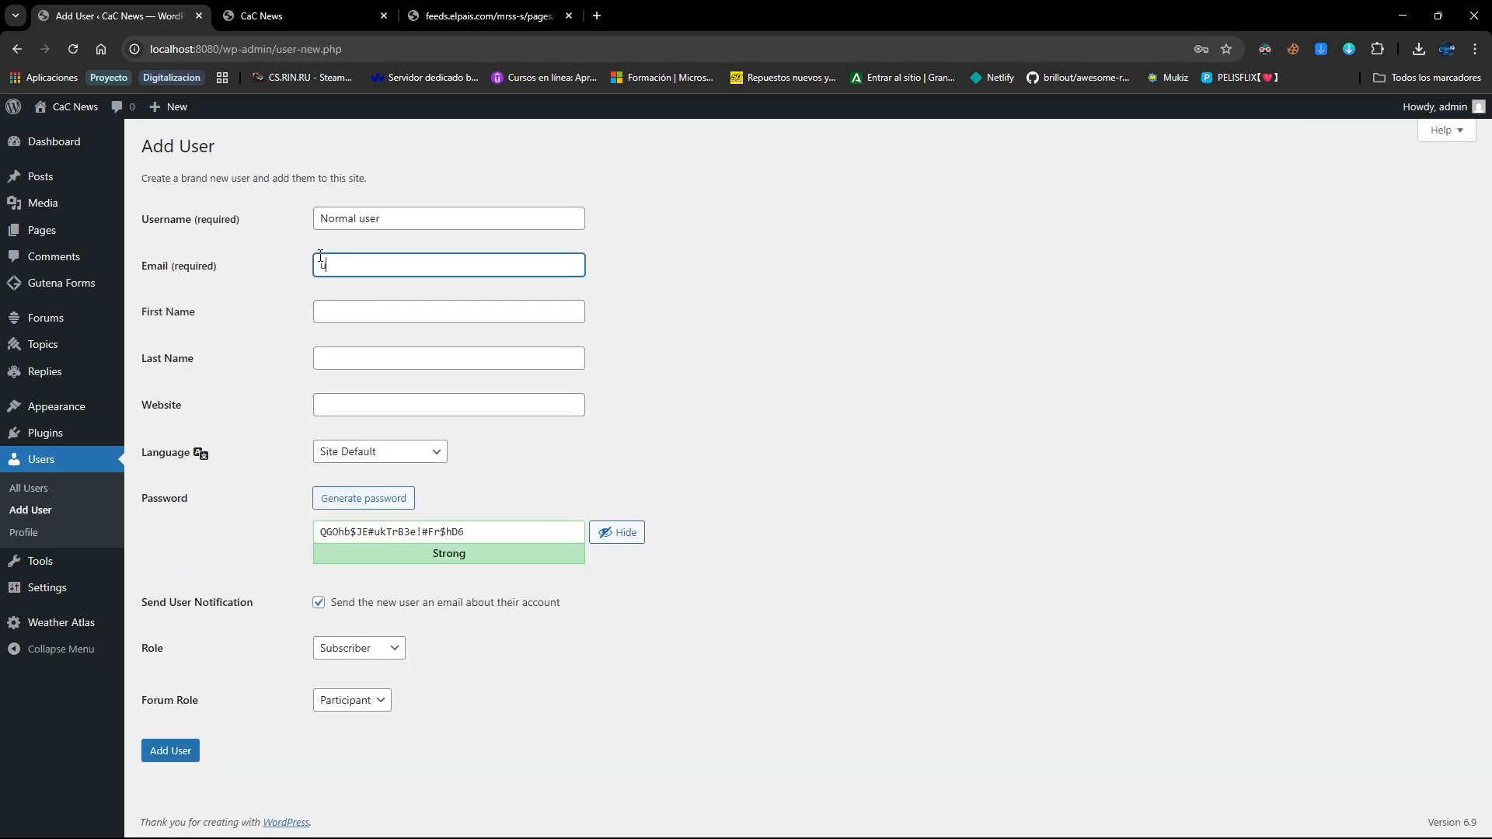
type("user@local")
key("Tab")
key("shift+Tab")
key("shift+Tab")
key("ctrl+c")
key("Tab")
key("Tab")
key("ctrl+v")
key("Tab")
key("ctrl+v")
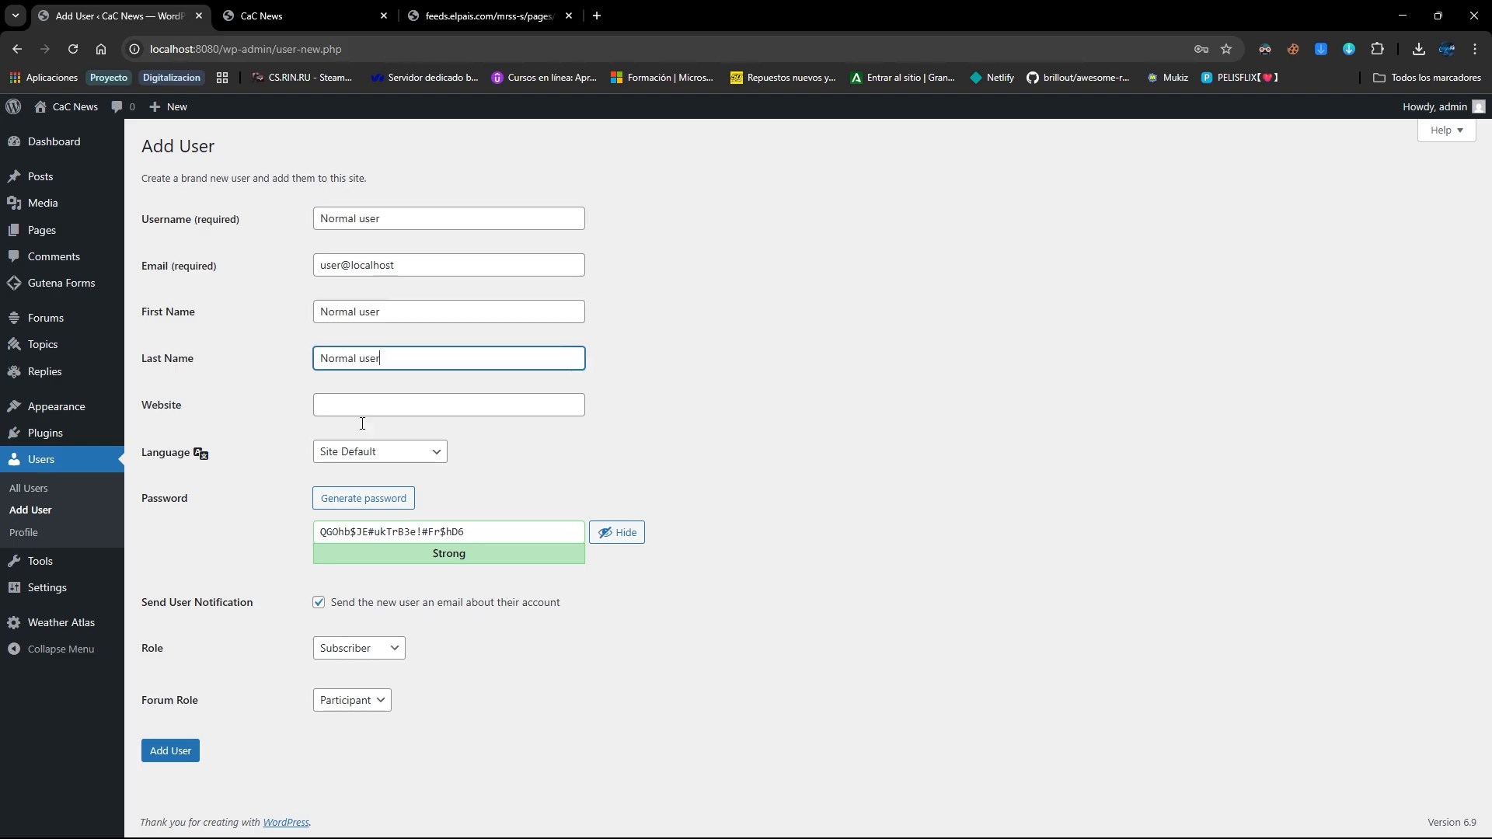
key("Tab")
key("Tab")
key("Tab")
key("Tab")
type("1234")
Confirm the weak password, add the missing .com to the e-mail, and create the subscriber
scroll(377, 529, "down", 1)
left_click(350, 563)
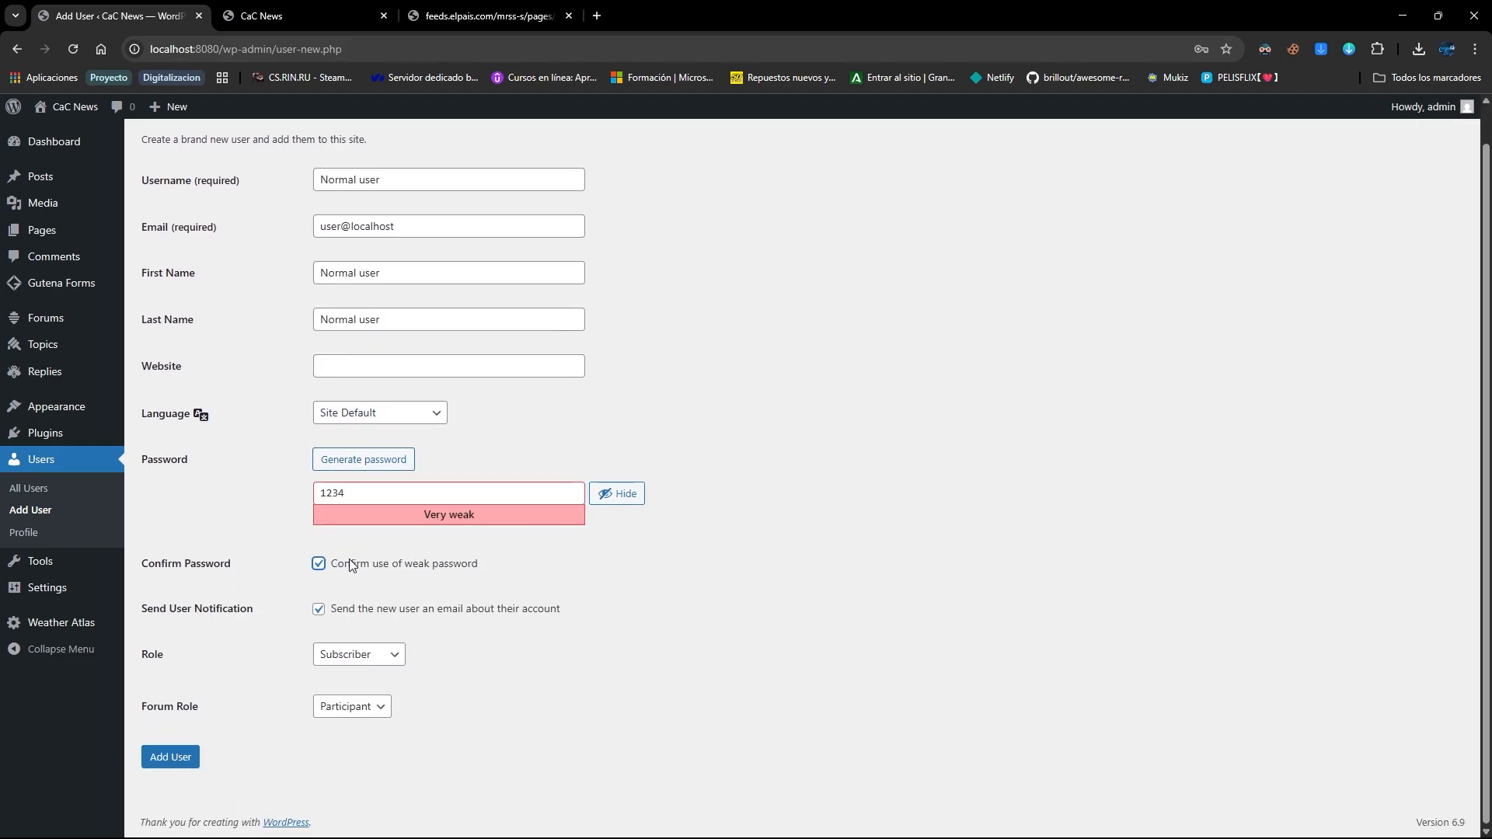
left_click(171, 758)
left_click(423, 310)
type(".com")
key("Return")
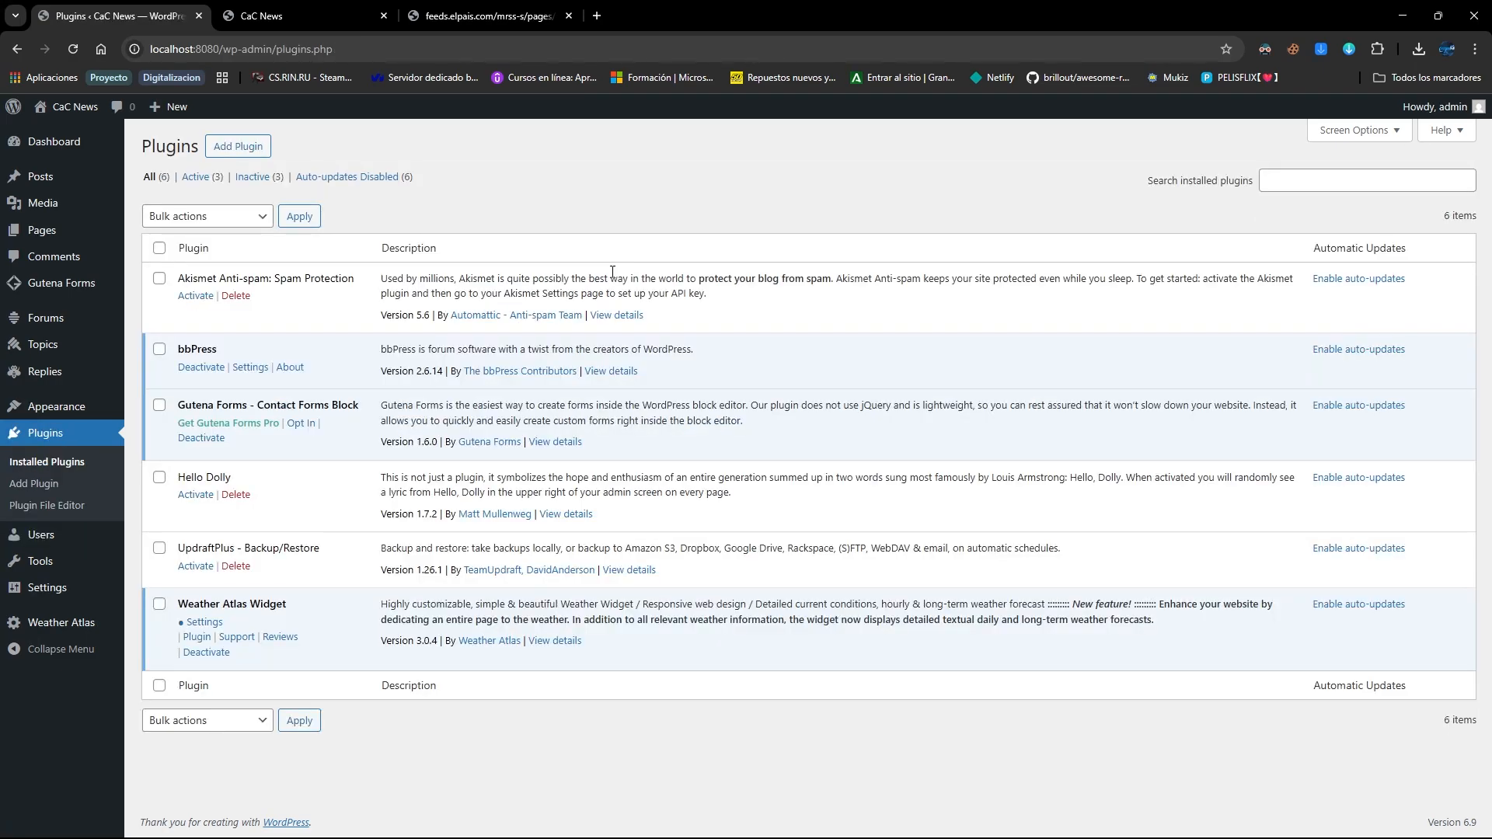
Activate UpdraftPlus and run Backup Now for the database and all files
left_click(195, 566)
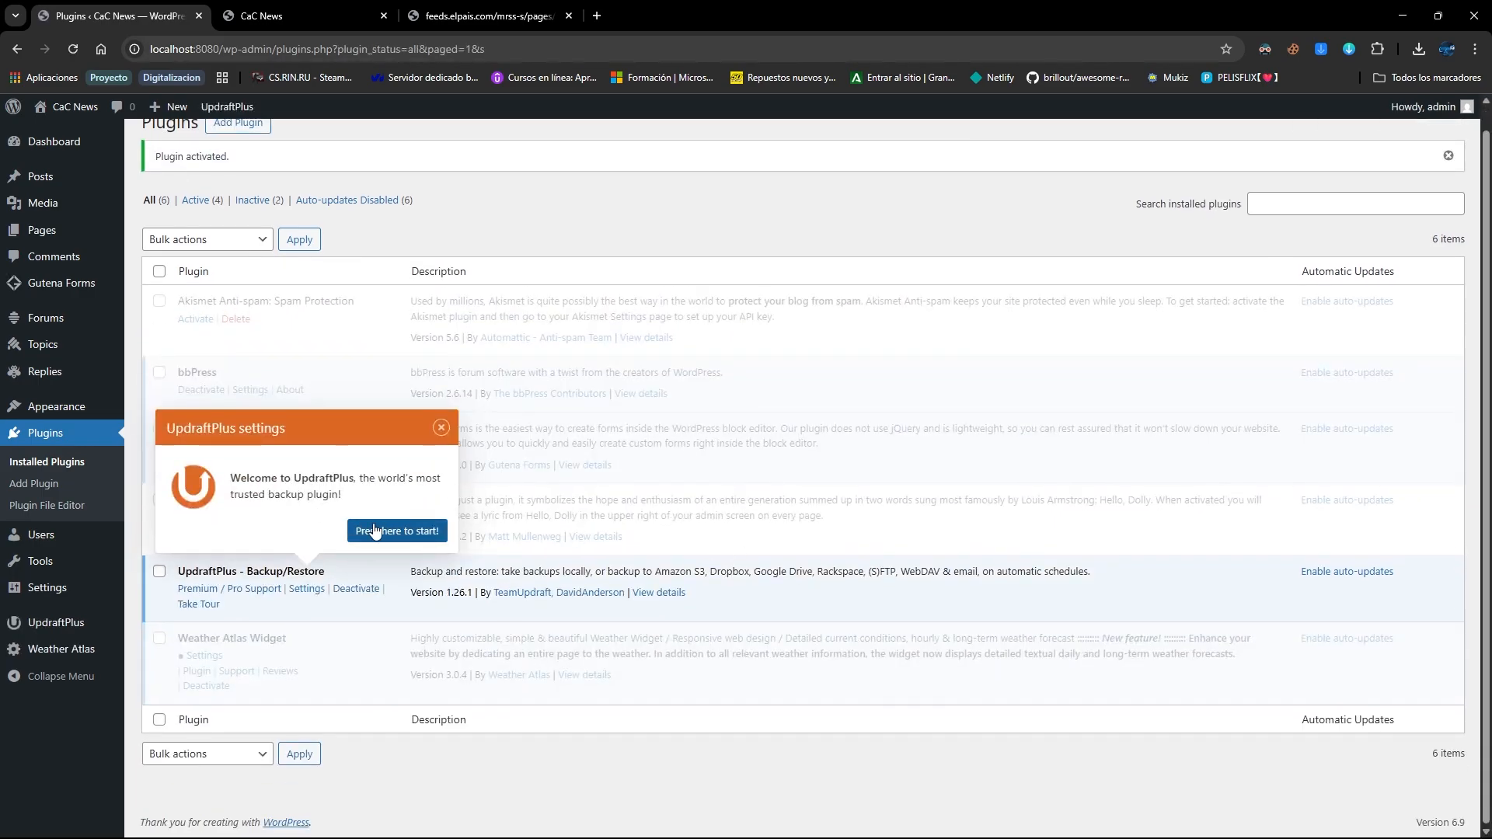
left_click(440, 428)
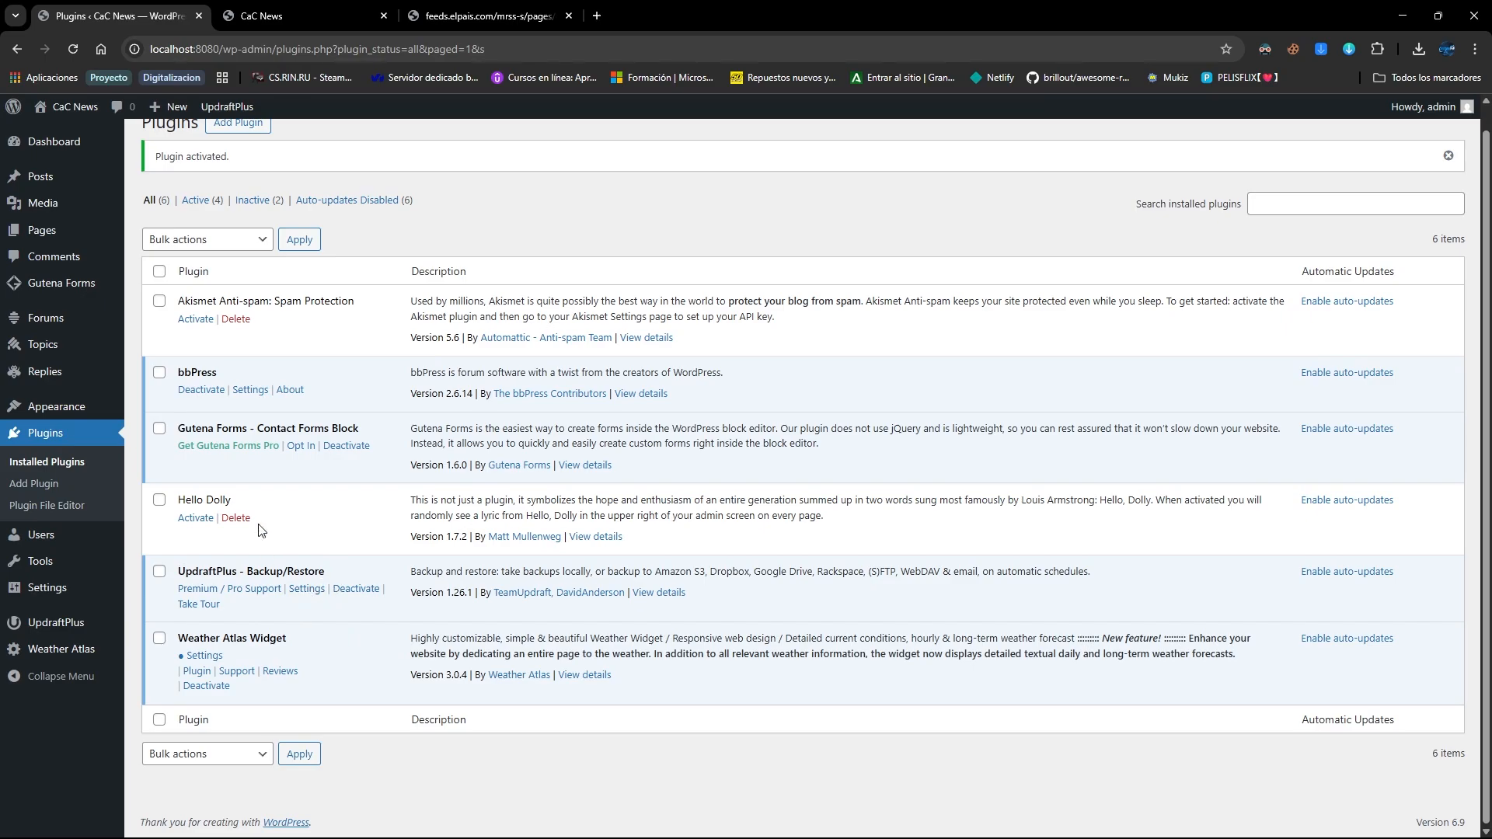
left_click(59, 631)
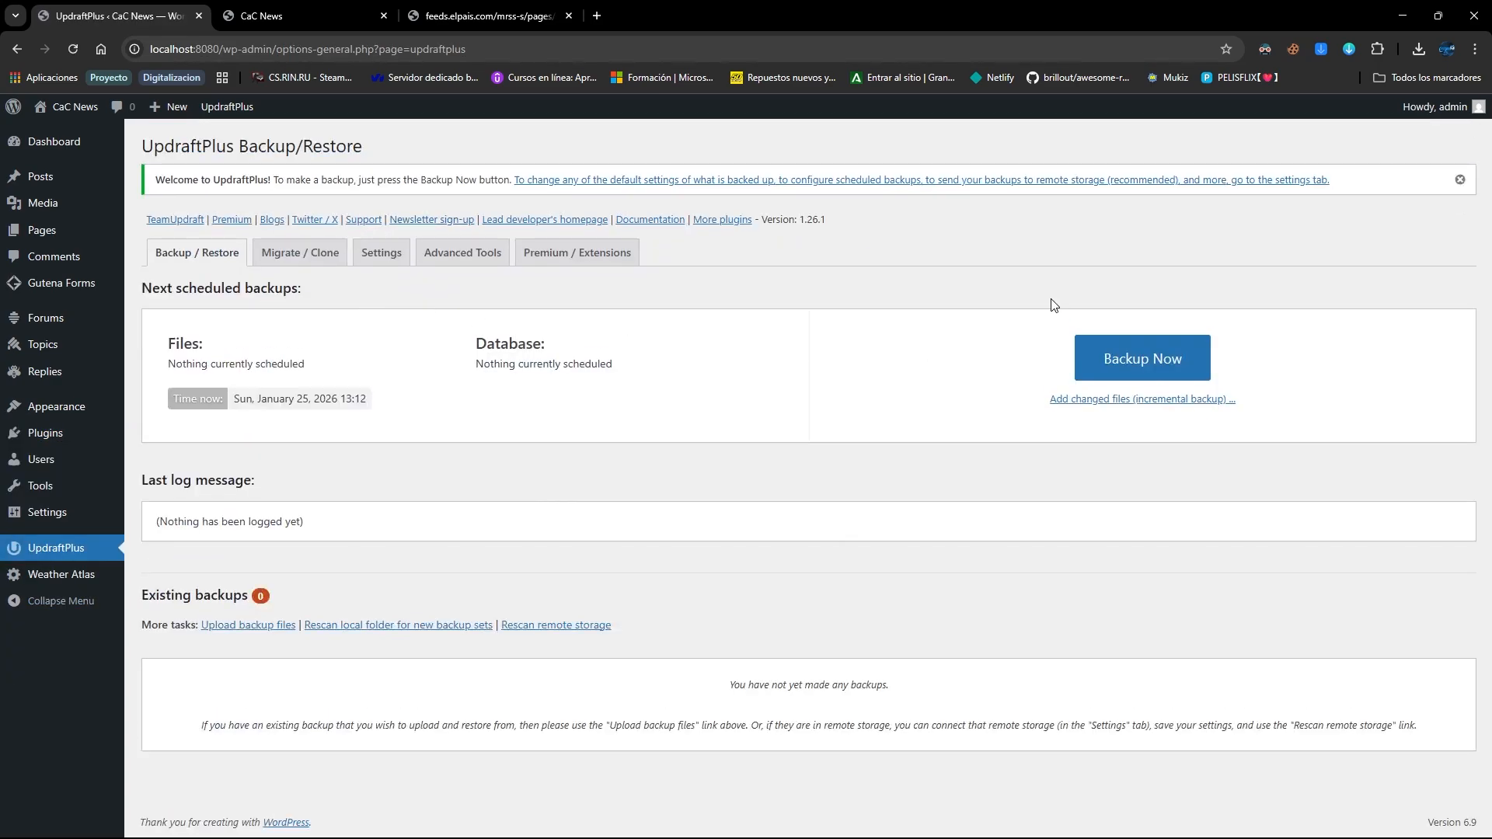
left_click(1128, 363)
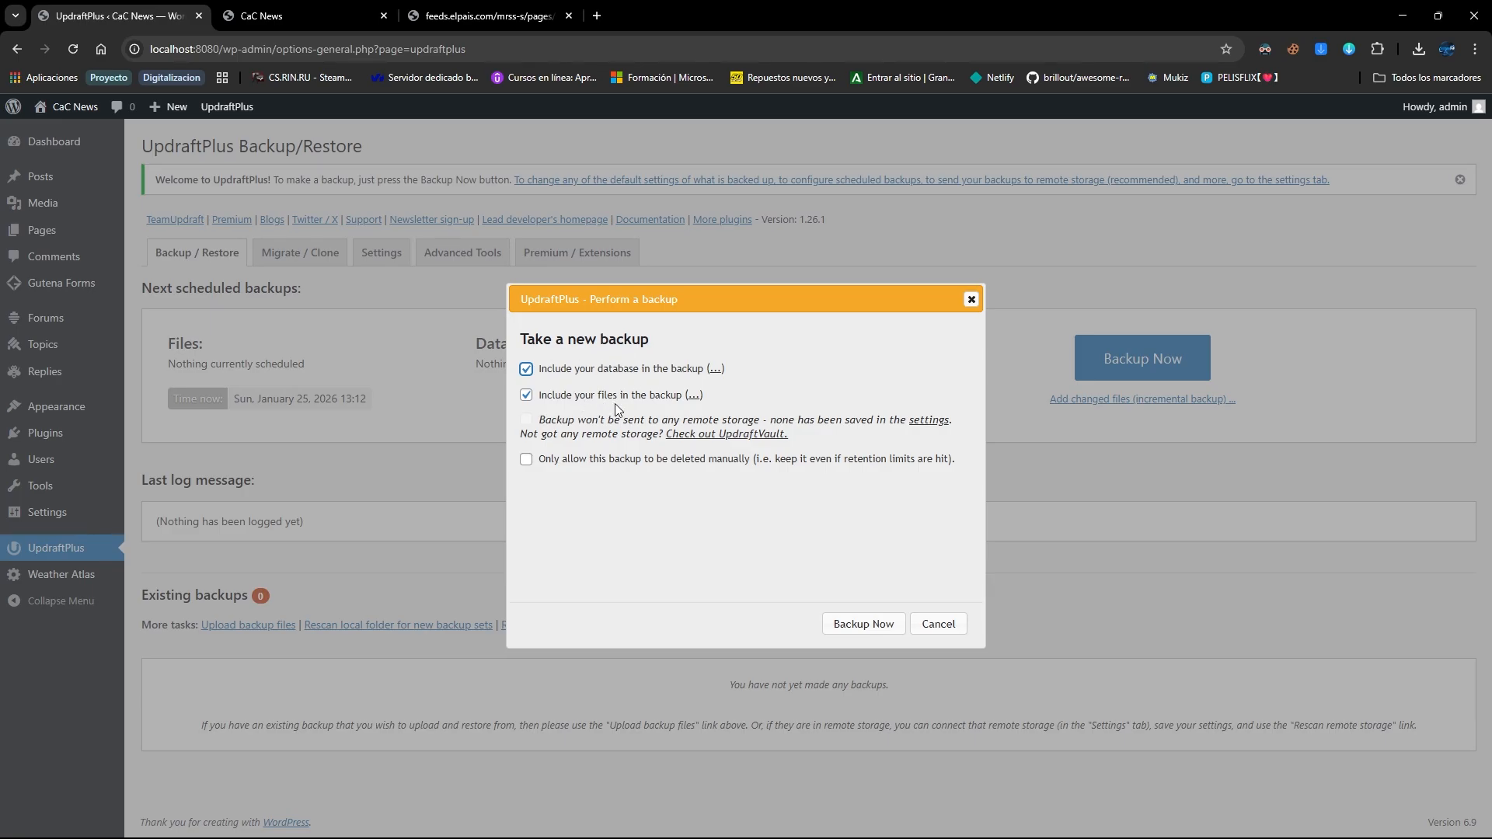
left_click(858, 624)
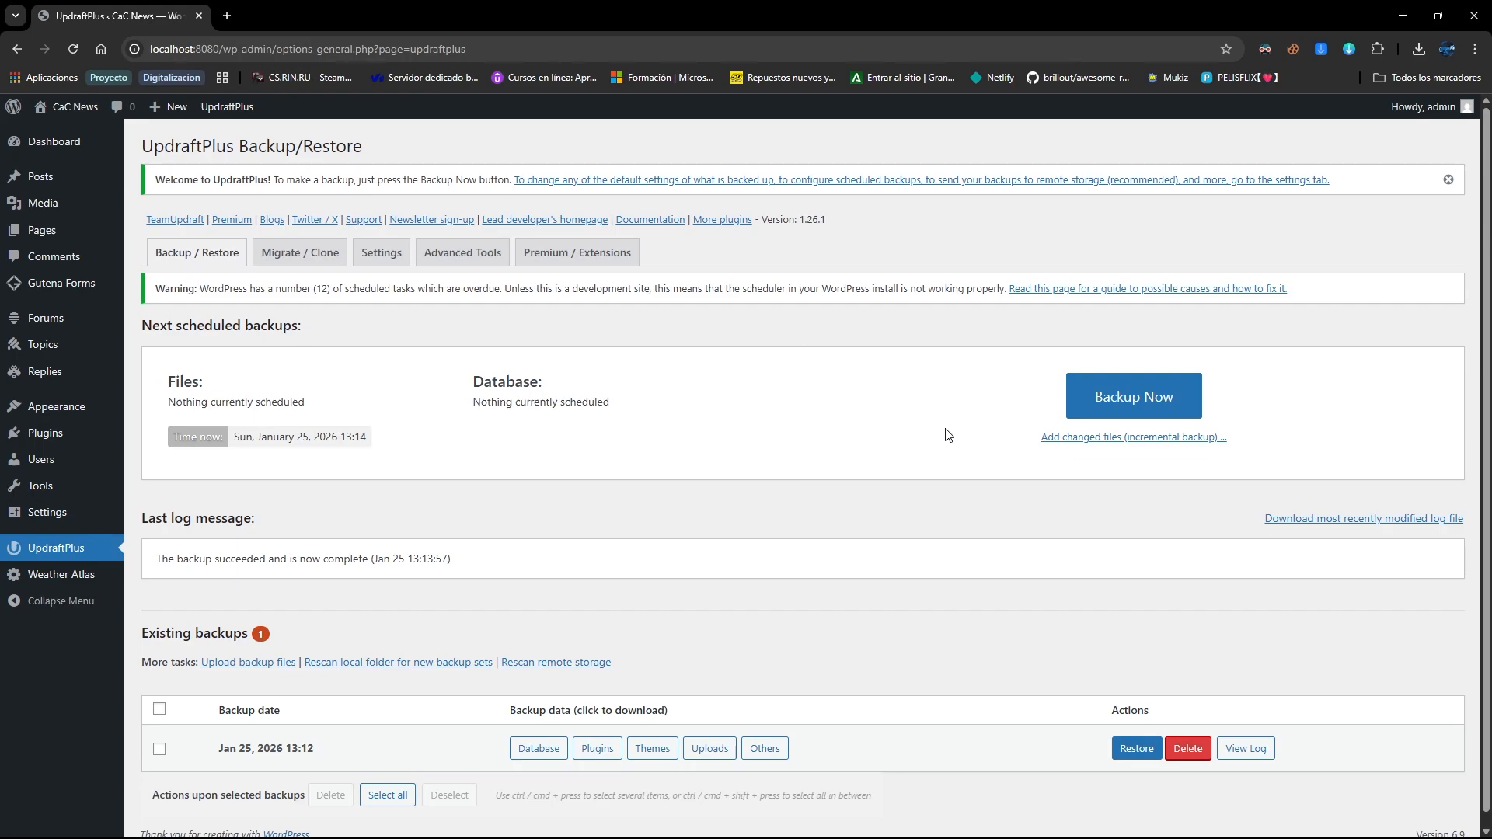
scroll(948, 435, "down", 1)
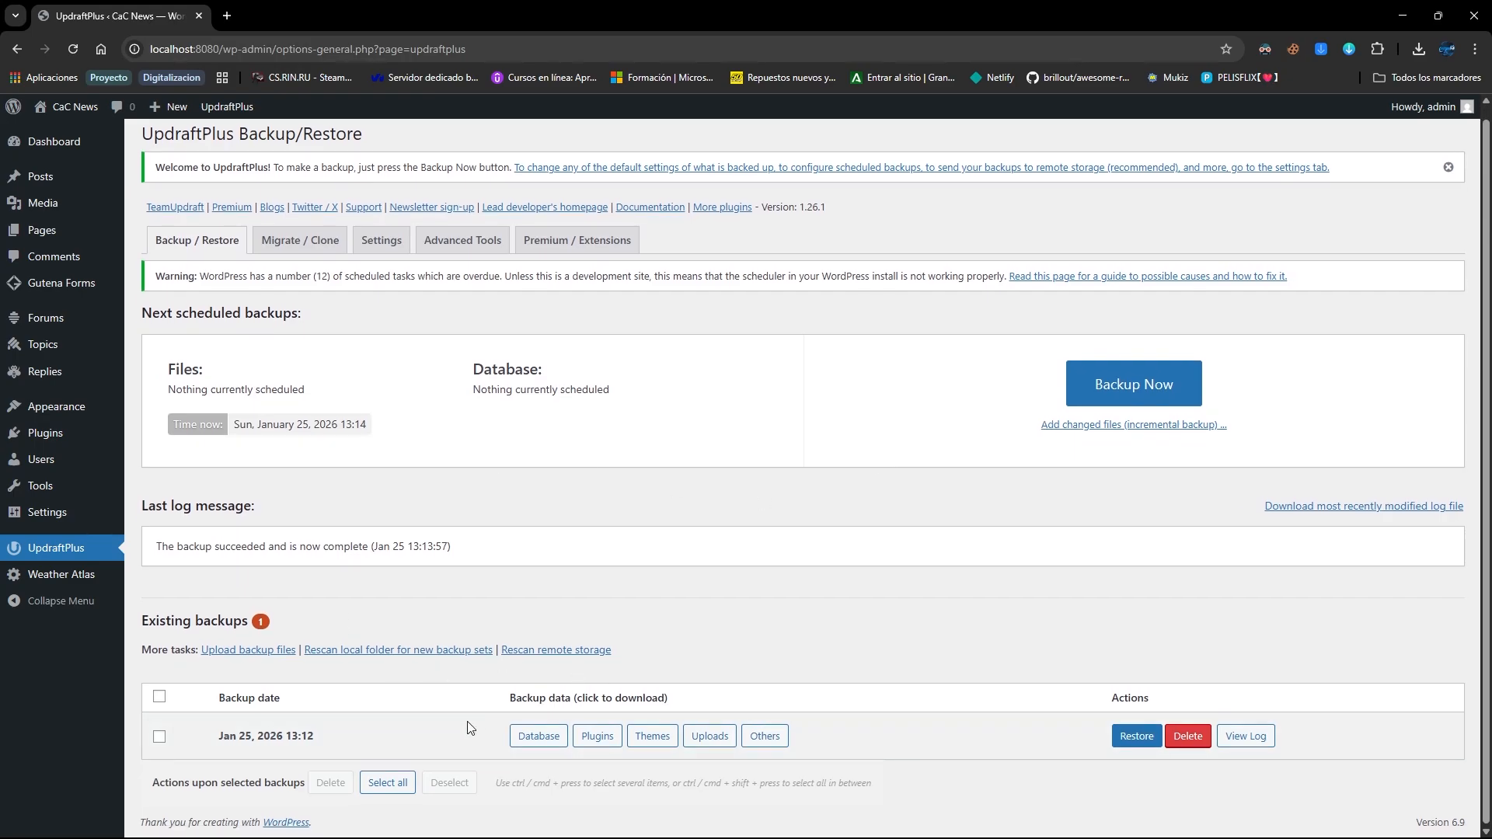